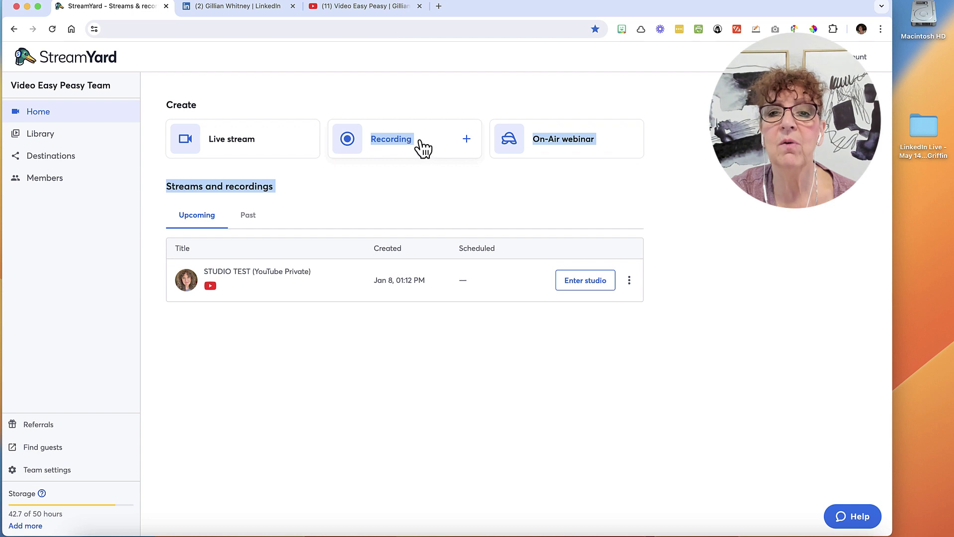
- Start creating a studio live stream with the personal LinkedIn profile and the YouTube channel as destinations
{"action": "left_click", "coordinate": [248, 146]}
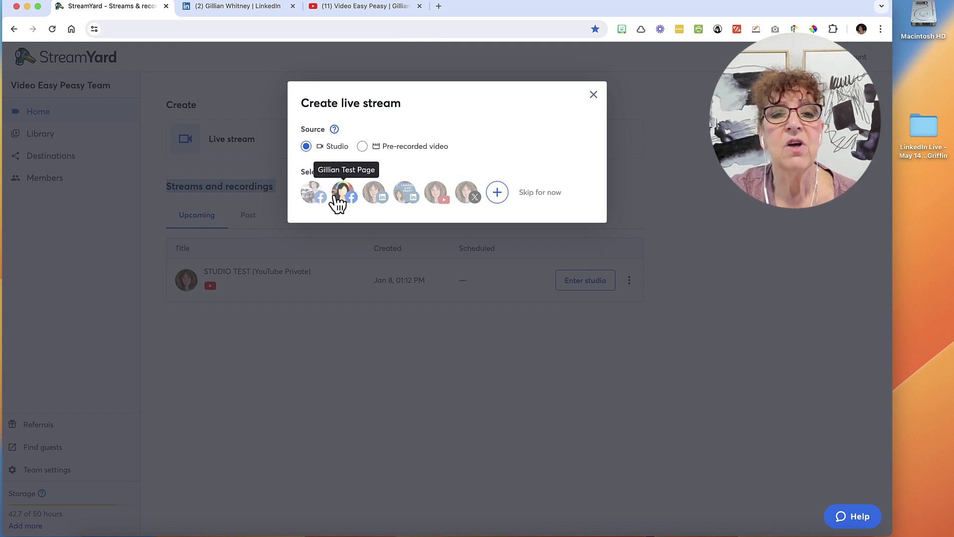
{"action": "left_click", "coordinate": [377, 204]}
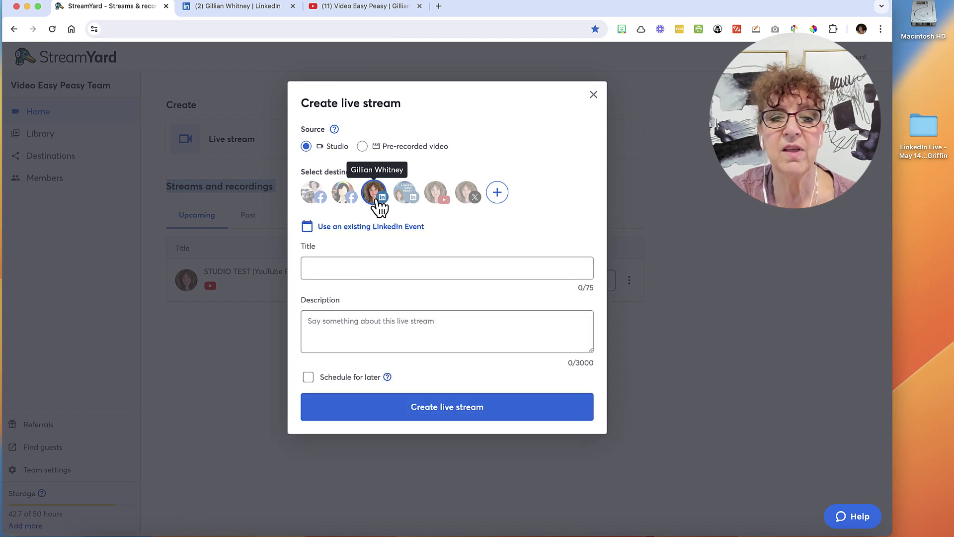
{"action": "left_click", "coordinate": [437, 201]}
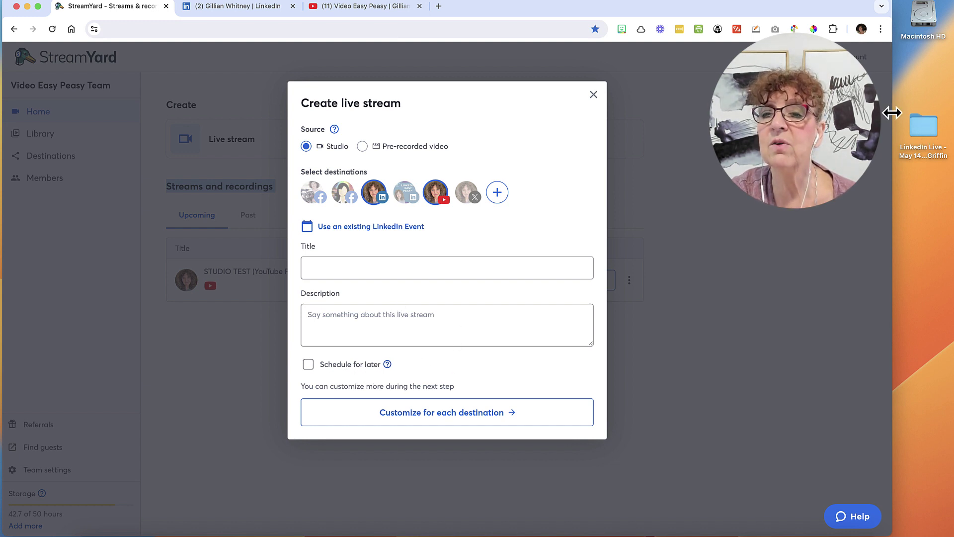
- Narrow the browser window and open the guest's Word document from the LinkedIn Live - May 14 folder on the desktop
{"action": "left_click_drag", "start_coordinate": [891, 112], "coordinate": [705, 120]}
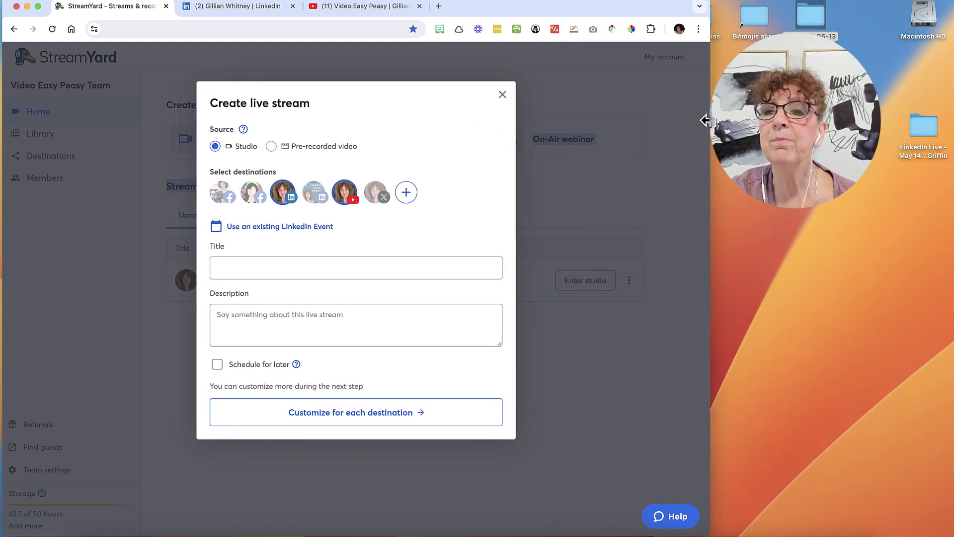
{"action": "left_click_drag", "start_coordinate": [923, 130], "coordinate": [884, 131]}
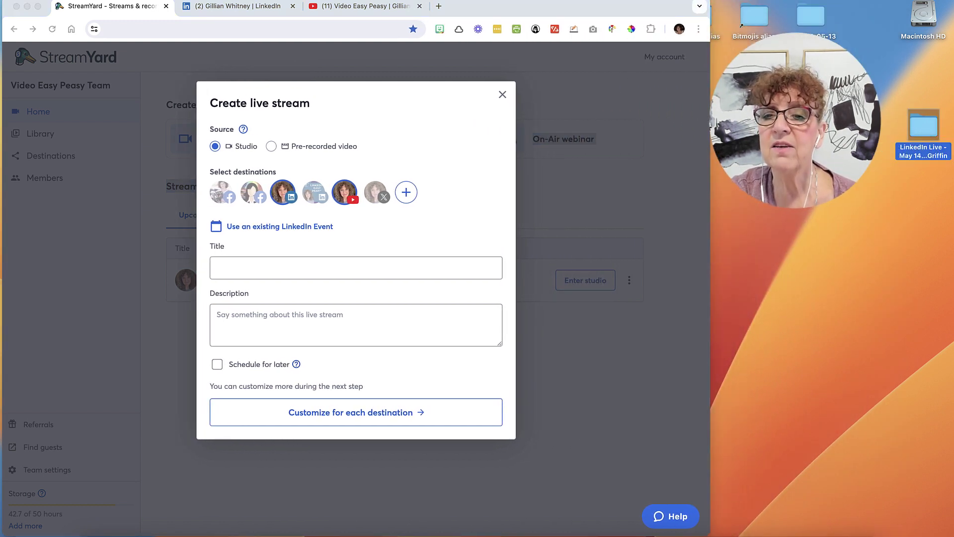
{"action": "double_click", "coordinate": [883, 131]}
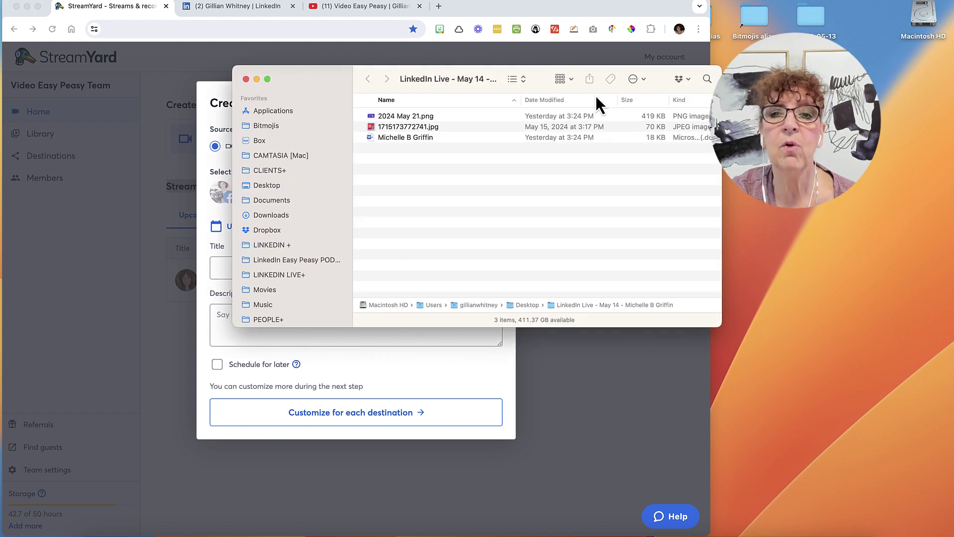
{"action": "left_click_drag", "start_coordinate": [541, 75], "coordinate": [765, 85]}
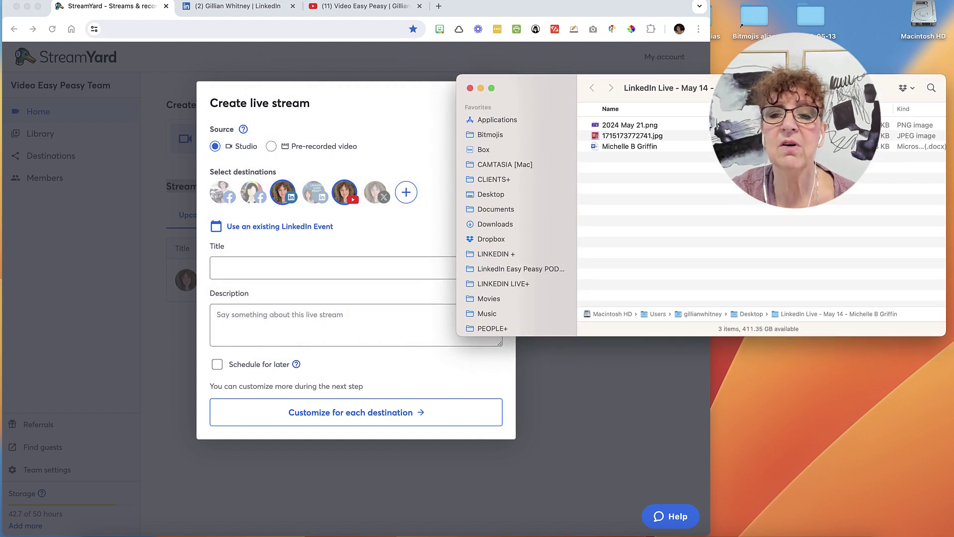
{"action": "double_click", "coordinate": [633, 148]}
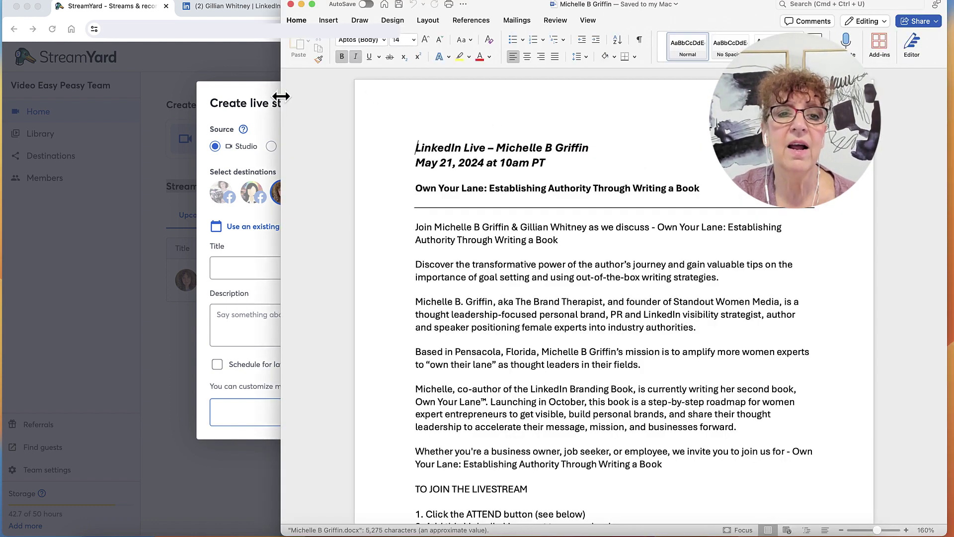
- Fit the Word document beside the live stream form at 120% zoom and minimize the folder window
{"action": "left_click_drag", "start_coordinate": [281, 96], "coordinate": [630, 96]}
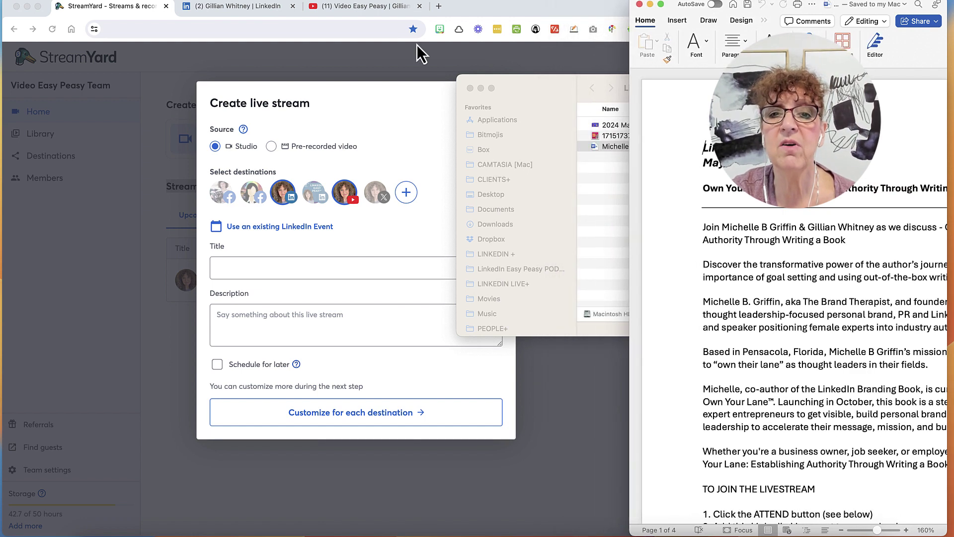
{"action": "left_click", "coordinate": [481, 89]}
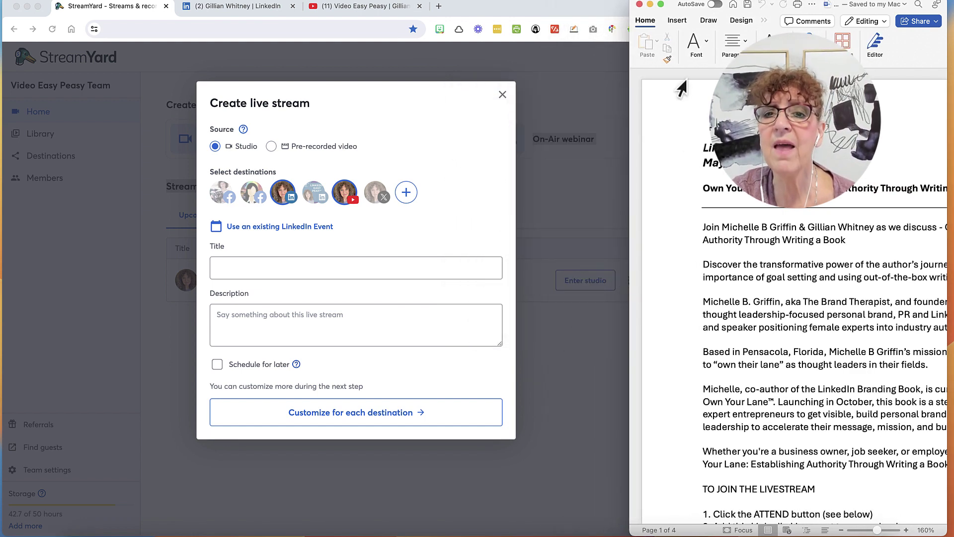
{"action": "left_click_drag", "start_coordinate": [628, 87], "coordinate": [657, 88]}
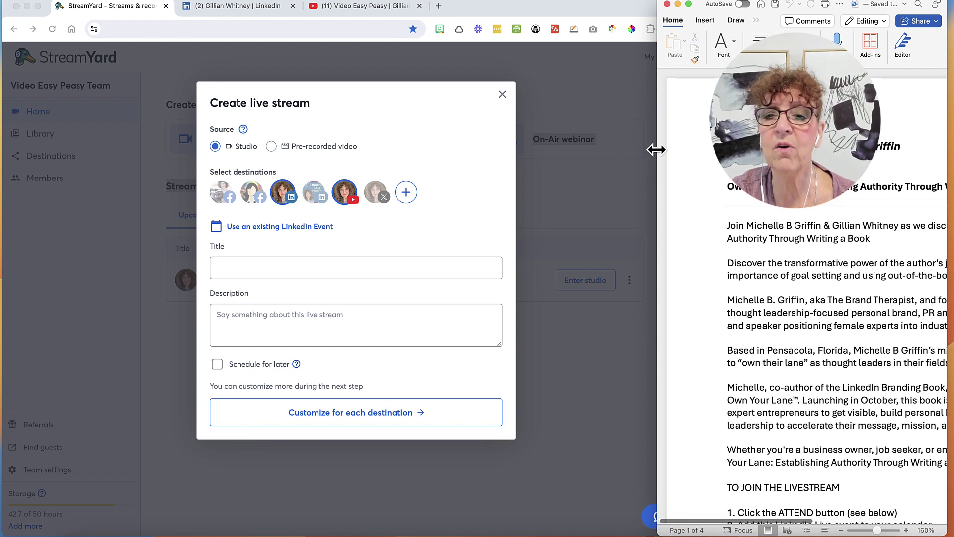
{"action": "left_click", "coordinate": [841, 530]}
{"action": "left_click", "coordinate": [841, 530]}
{"action": "left_click", "coordinate": [840, 530]}
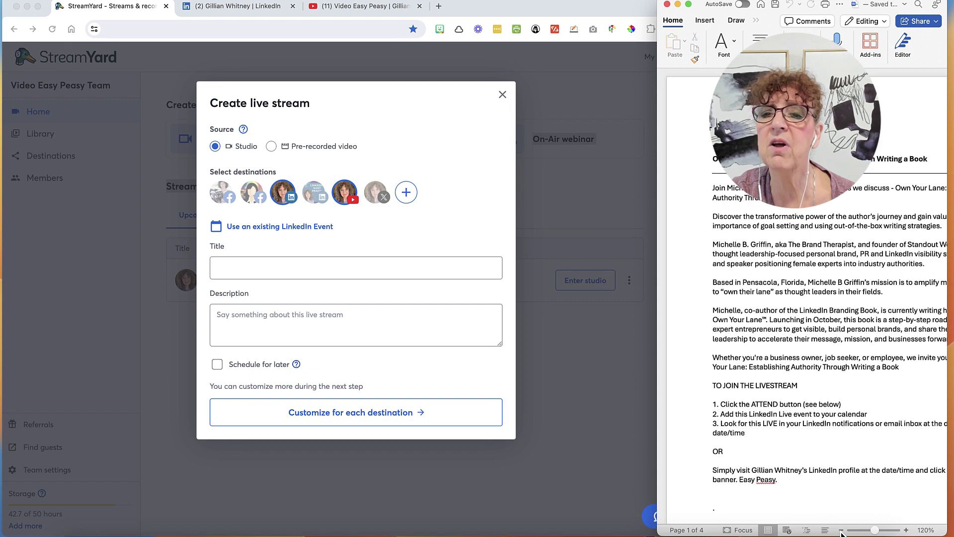
{"action": "left_click", "coordinate": [841, 529]}
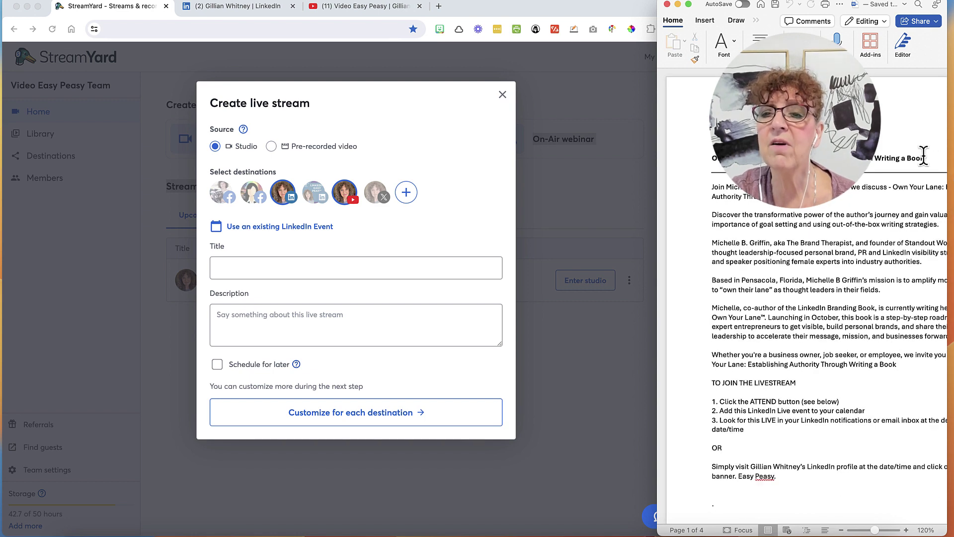
- Copy the event title "Own Your Lane: Establishing Authority Through Writing a Book" from the document into the live stream's Title
{"action": "left_click_drag", "start_coordinate": [924, 158], "coordinate": [712, 158]}
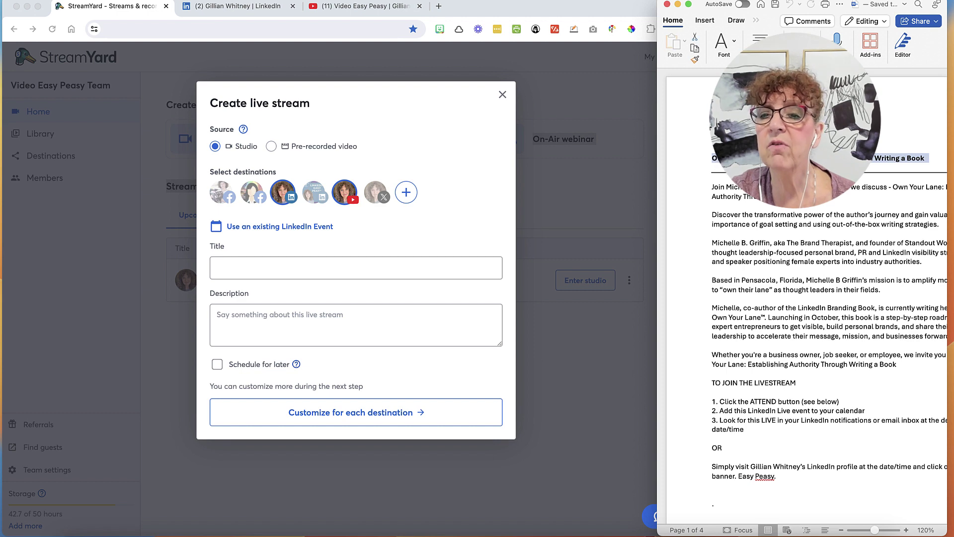
{"action": "right_click", "coordinate": [691, 158]}
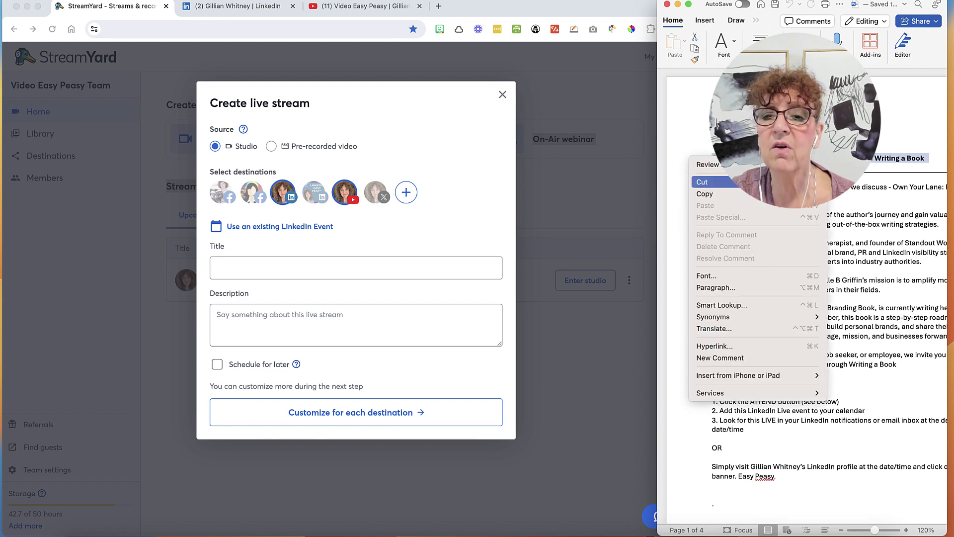
{"action": "left_click", "coordinate": [711, 193]}
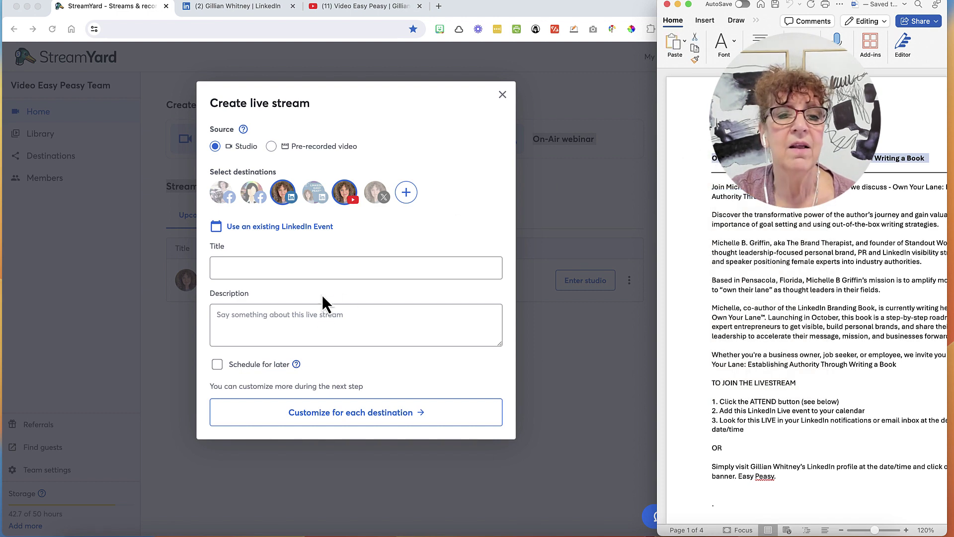
{"action": "left_click", "coordinate": [341, 268]}
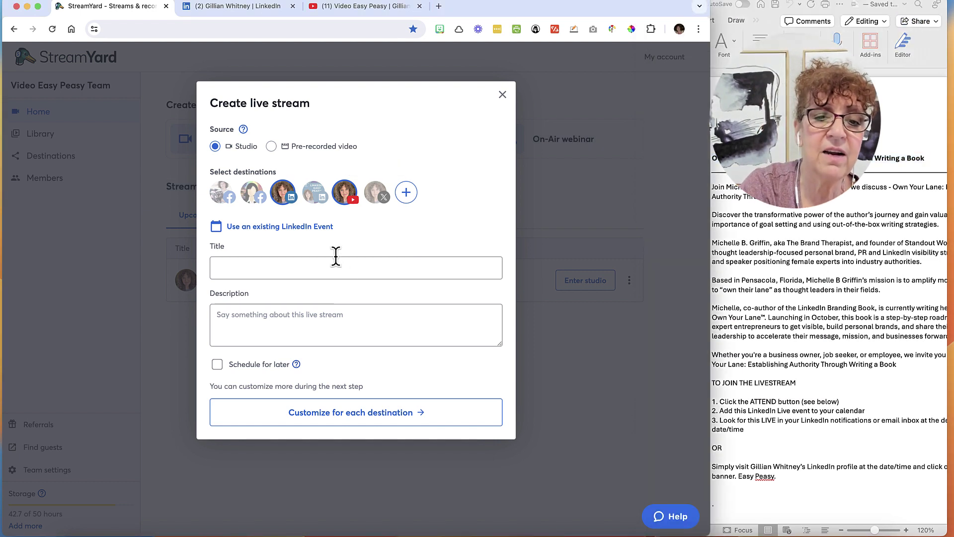
{"action": "left_click", "coordinate": [336, 257]}
{"action": "key", "text": "super+v"}
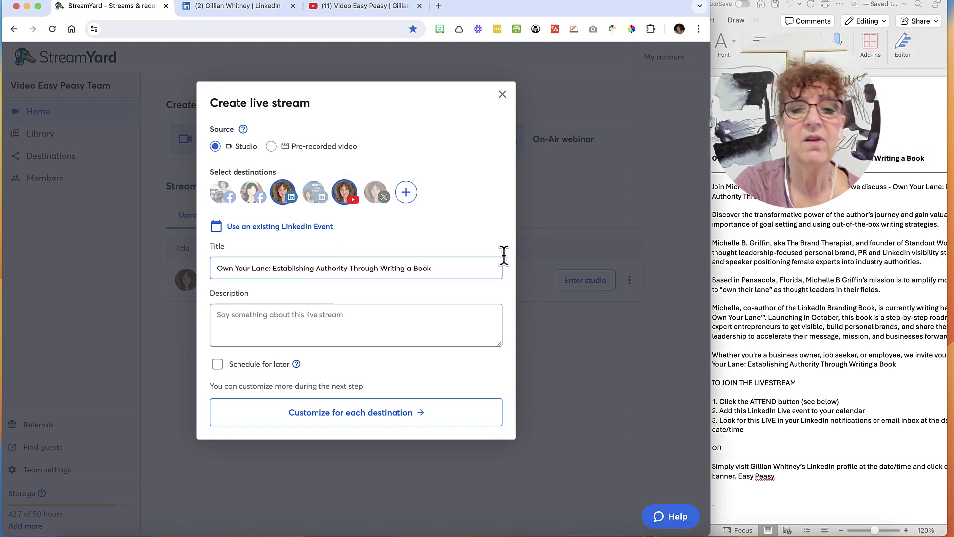
- Copy the document's body text, from the "Join" introduction through "Easy Peasy.", into the live stream's Description
{"action": "left_click", "coordinate": [758, 232]}
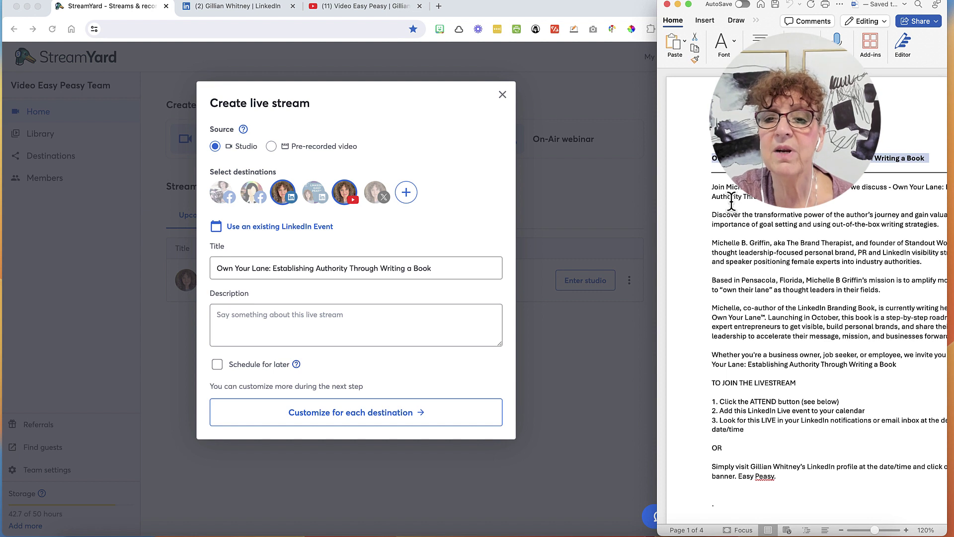
{"action": "left_click_drag", "start_coordinate": [712, 187], "coordinate": [795, 497]}
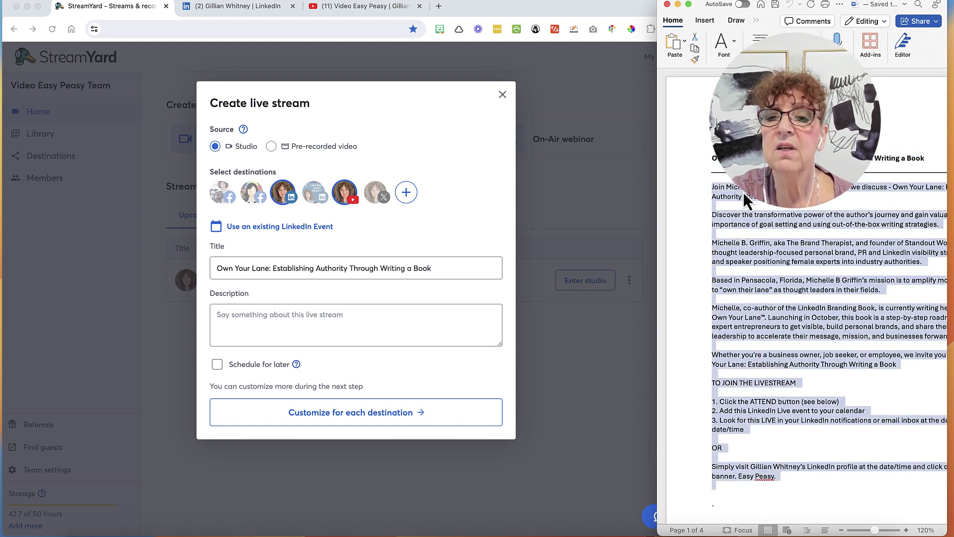
{"action": "right_click", "coordinate": [743, 191]}
{"action": "left_click", "coordinate": [766, 228]}
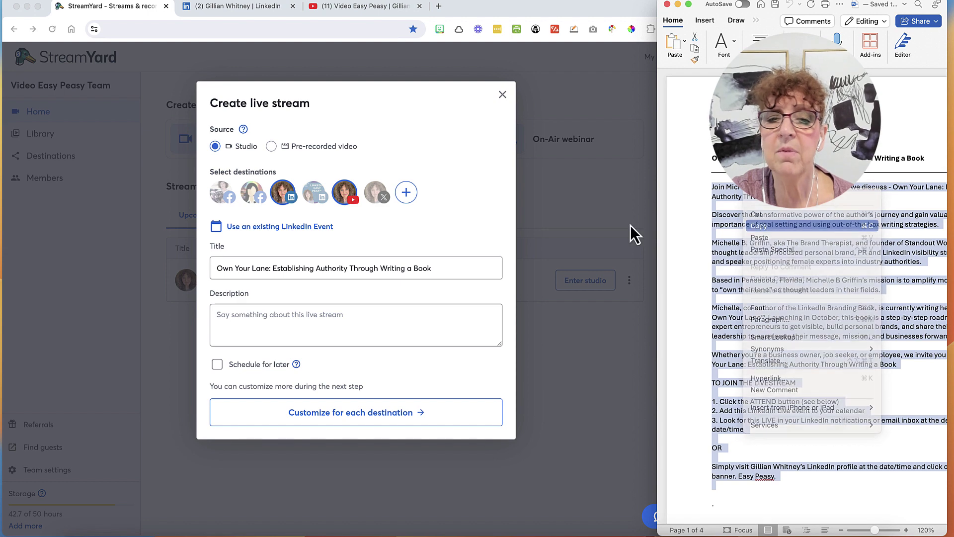
{"action": "left_click", "coordinate": [268, 320]}
{"action": "left_click", "coordinate": [267, 316]}
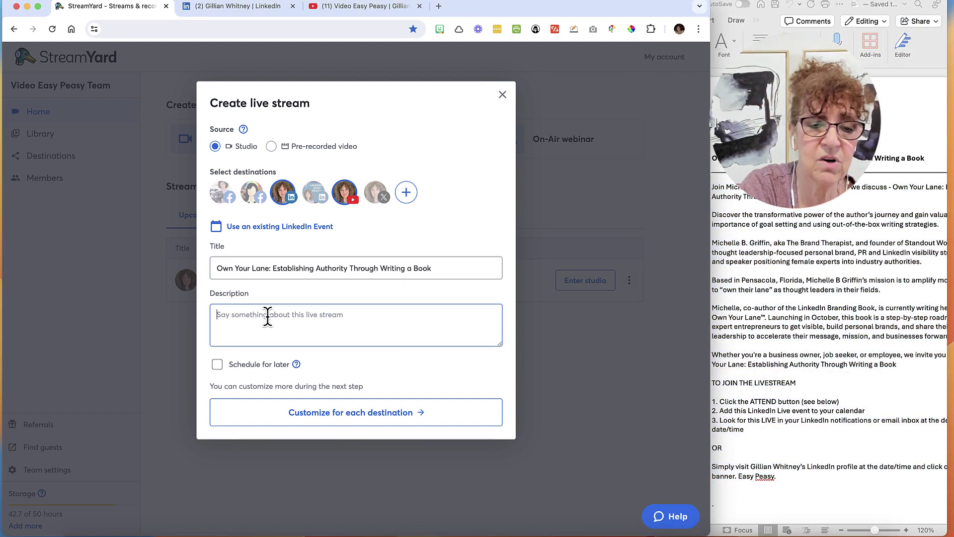
{"action": "key", "text": "super+v"}
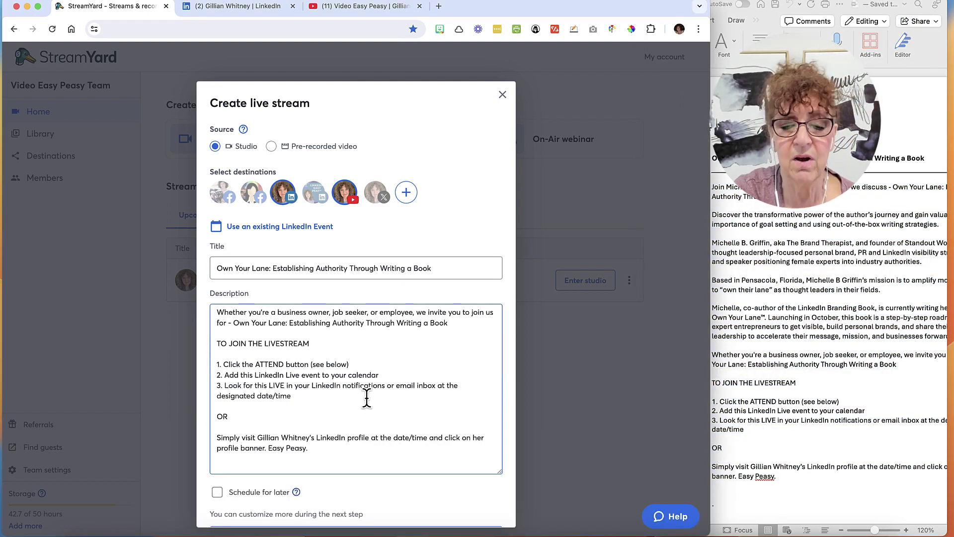
{"action": "scroll", "coordinate": [358, 390], "scroll_direction": "up", "scroll_amount": 10}
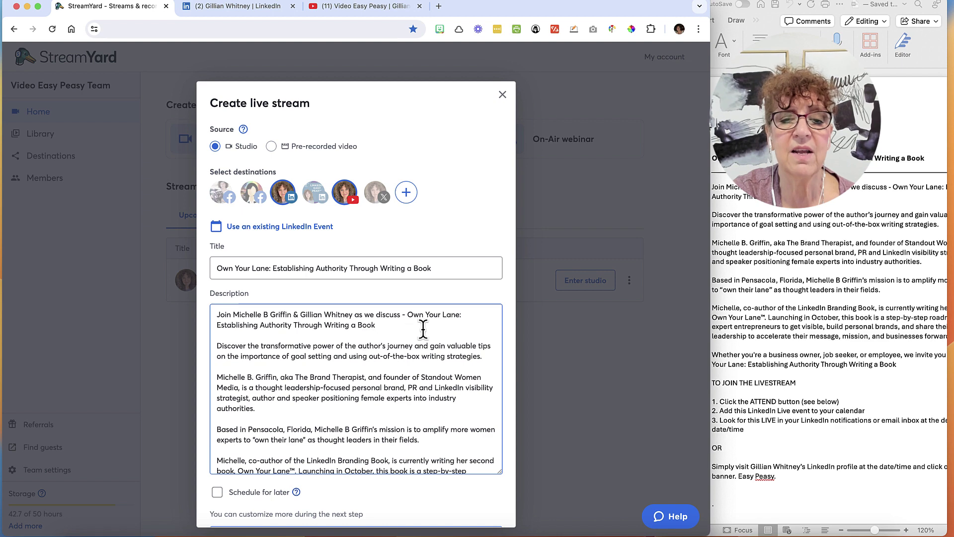
{"action": "scroll", "coordinate": [320, 377], "scroll_direction": "down", "scroll_amount": 1}
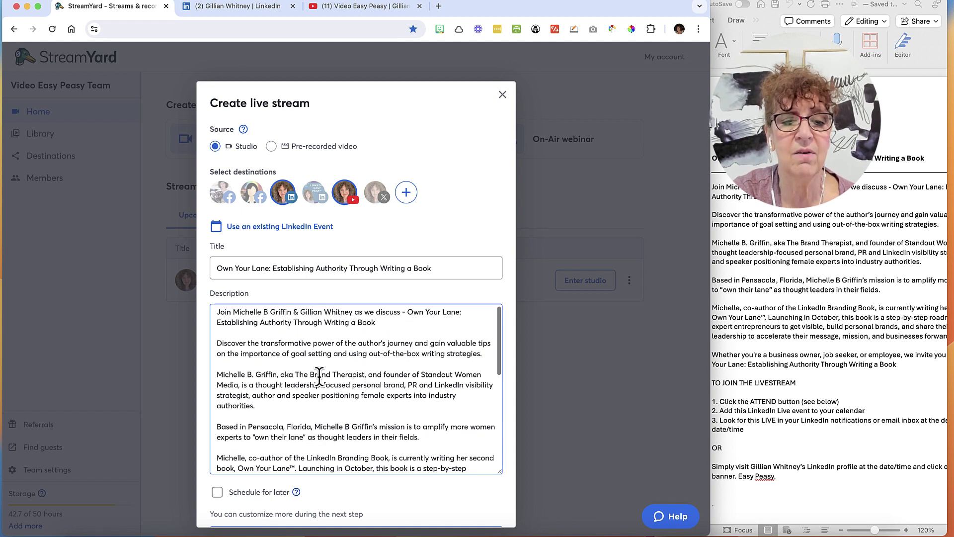
- Schedule the live stream for later, starting on May 21, 2024 at 10:00 AM PDT
{"action": "scroll", "coordinate": [319, 377], "scroll_direction": "down", "scroll_amount": 10}
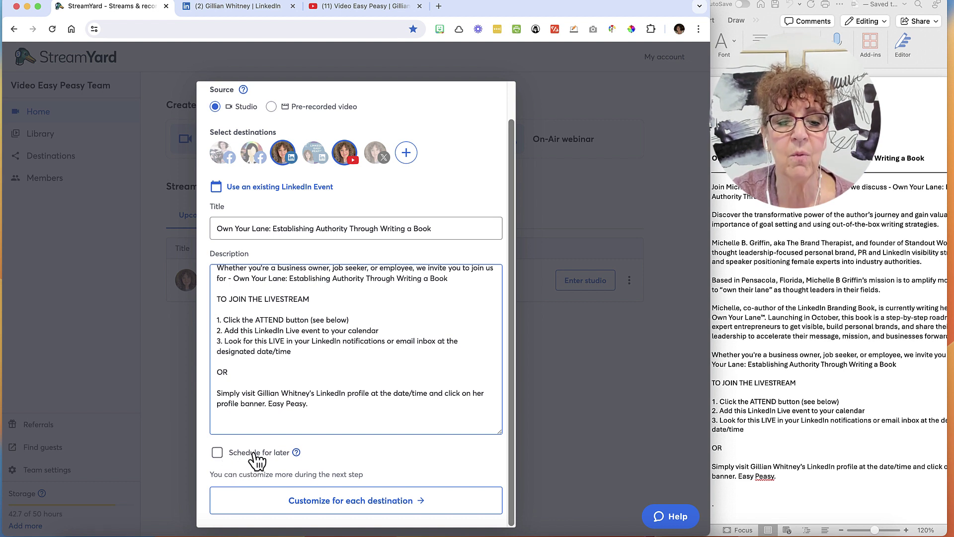
{"action": "mouse_move", "coordinate": [296, 454]}
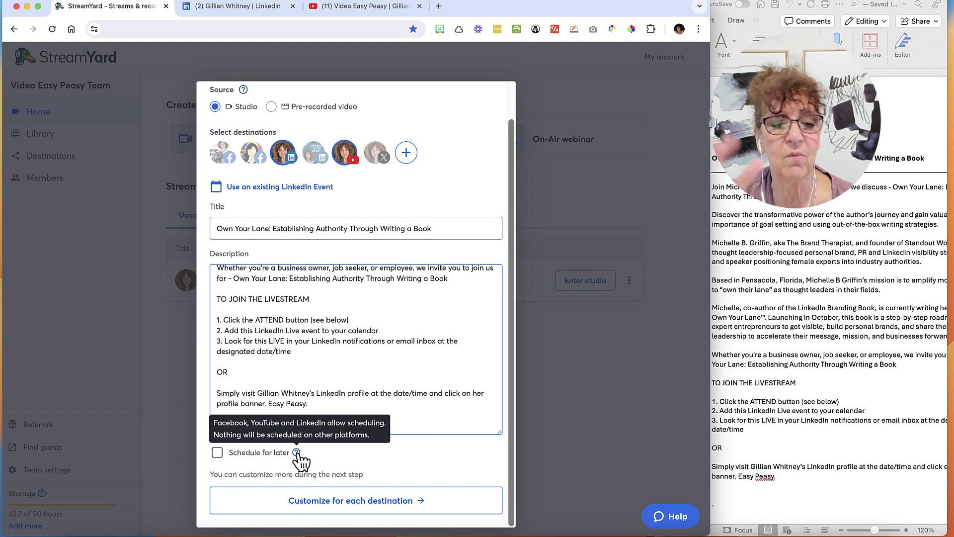
{"action": "left_click", "coordinate": [217, 453]}
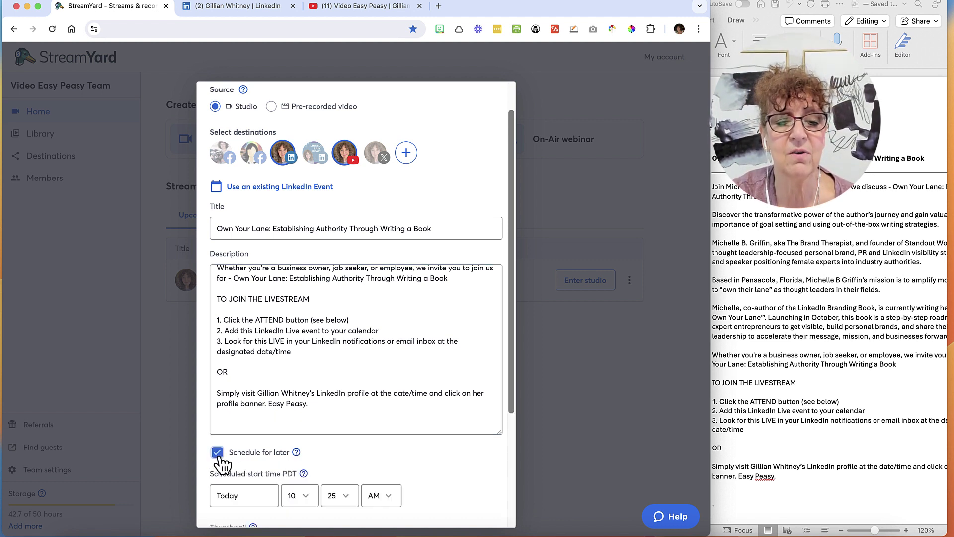
{"action": "scroll", "coordinate": [373, 427], "scroll_direction": "down", "scroll_amount": 5}
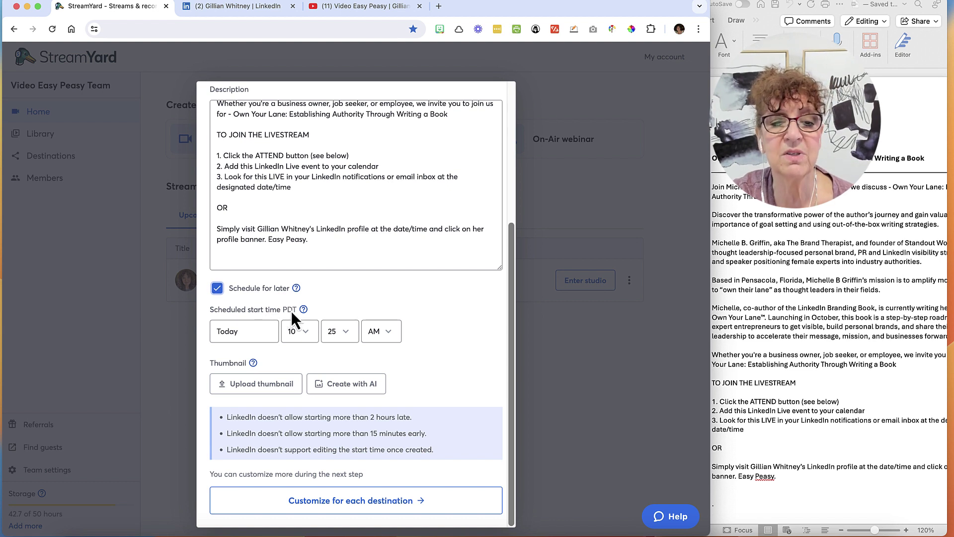
{"action": "left_click", "coordinate": [258, 331]}
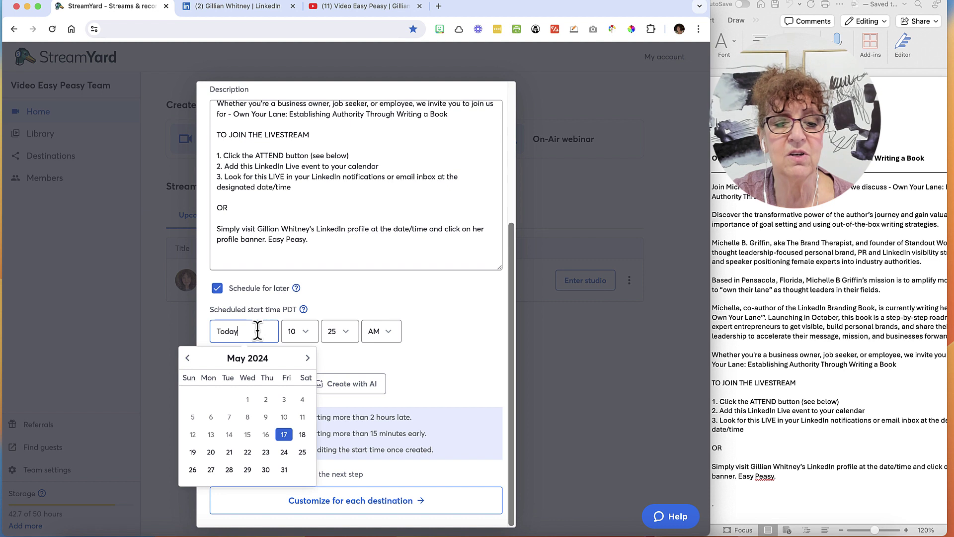
{"action": "left_click", "coordinate": [230, 453]}
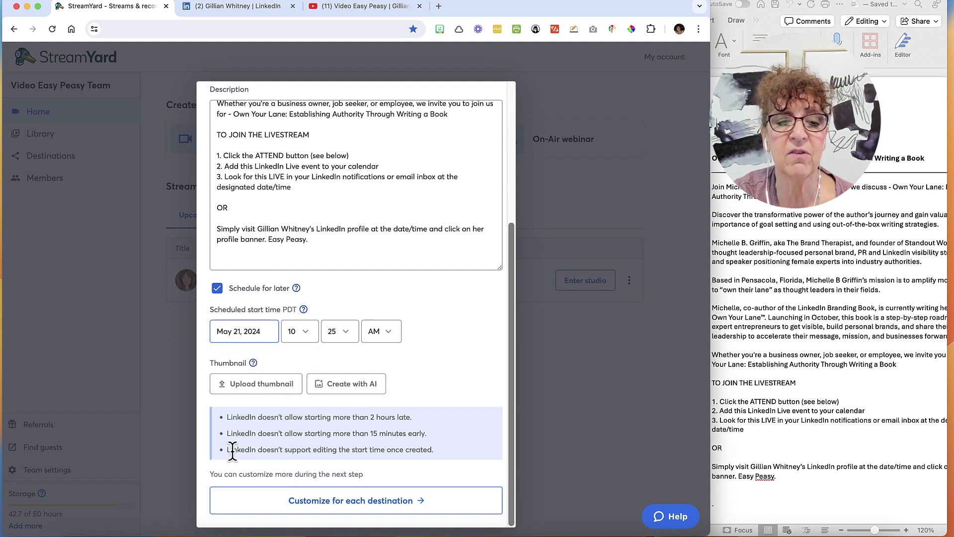
{"action": "left_click", "coordinate": [347, 331]}
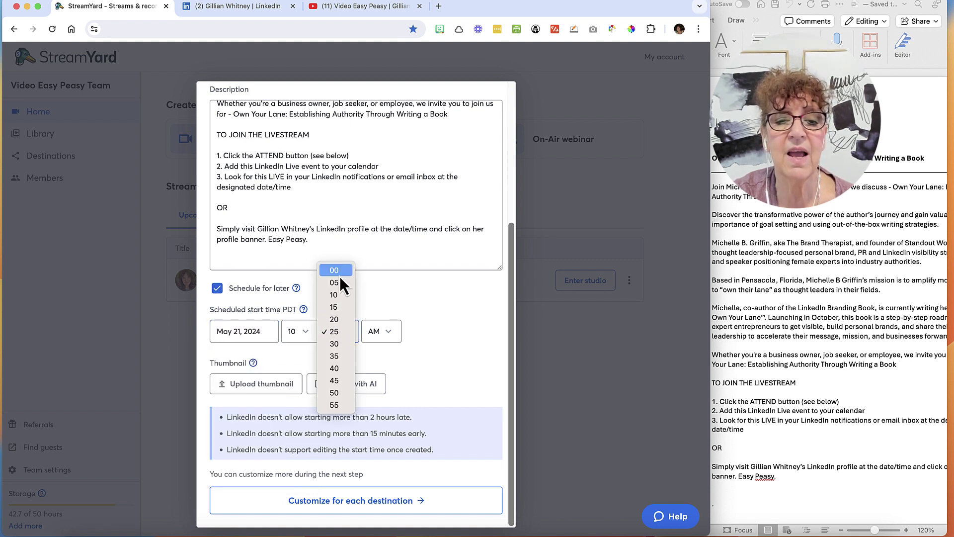
{"action": "left_click", "coordinate": [339, 275]}
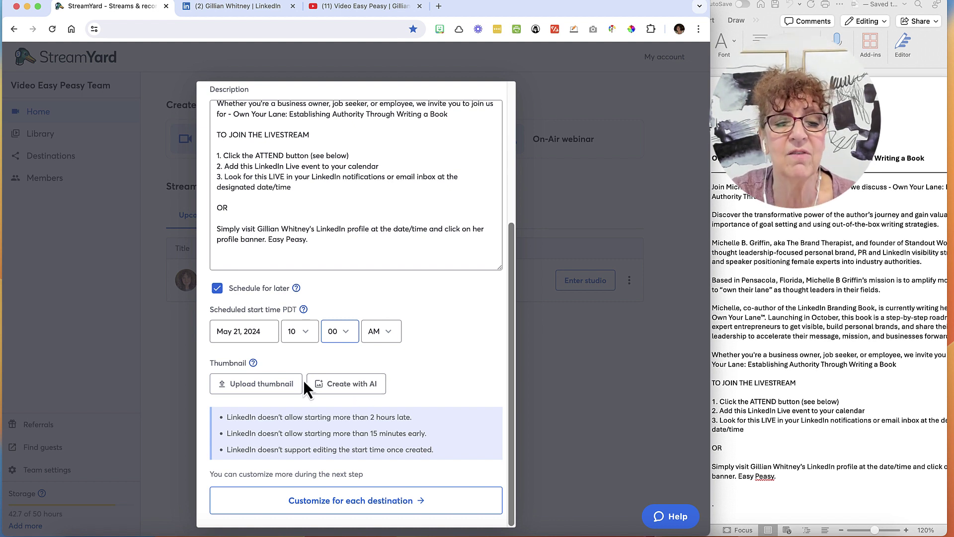
- Upload "2024 May 21.png" from the Desktop's LinkedIn Live - May 14 folder as the live stream's thumbnail, keeping its full-frame position
{"action": "left_click", "coordinate": [262, 386]}
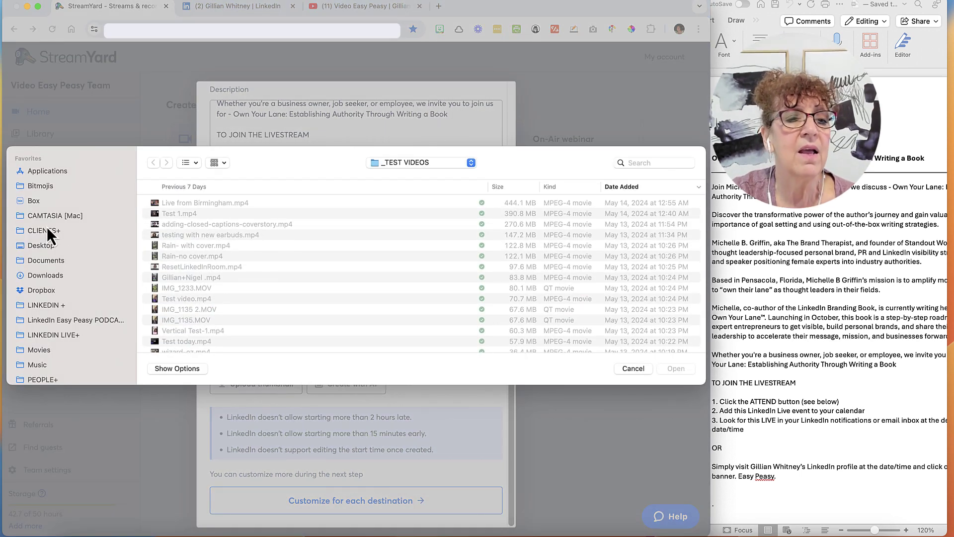
{"action": "left_click", "coordinate": [49, 249]}
{"action": "scroll", "coordinate": [232, 269], "scroll_direction": "down", "scroll_amount": 2}
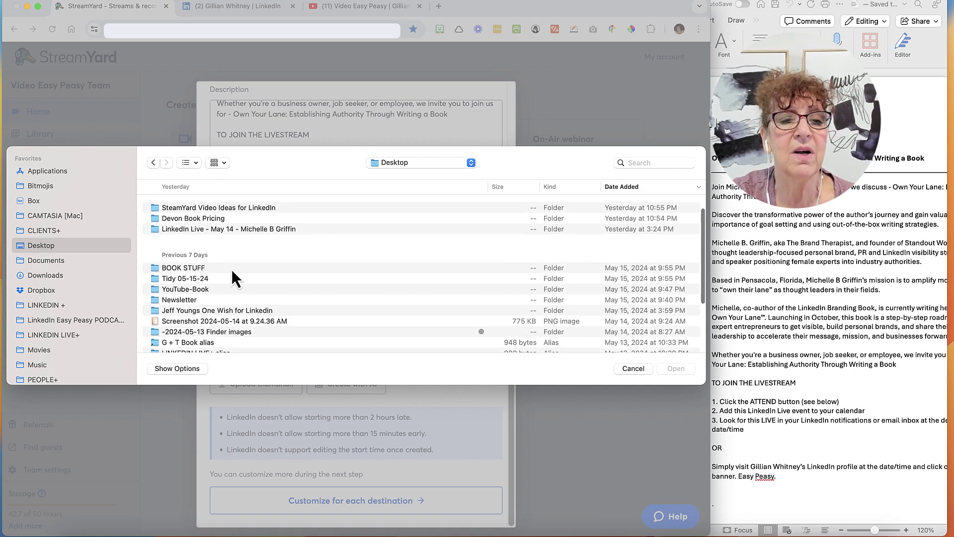
{"action": "double_click", "coordinate": [270, 233]}
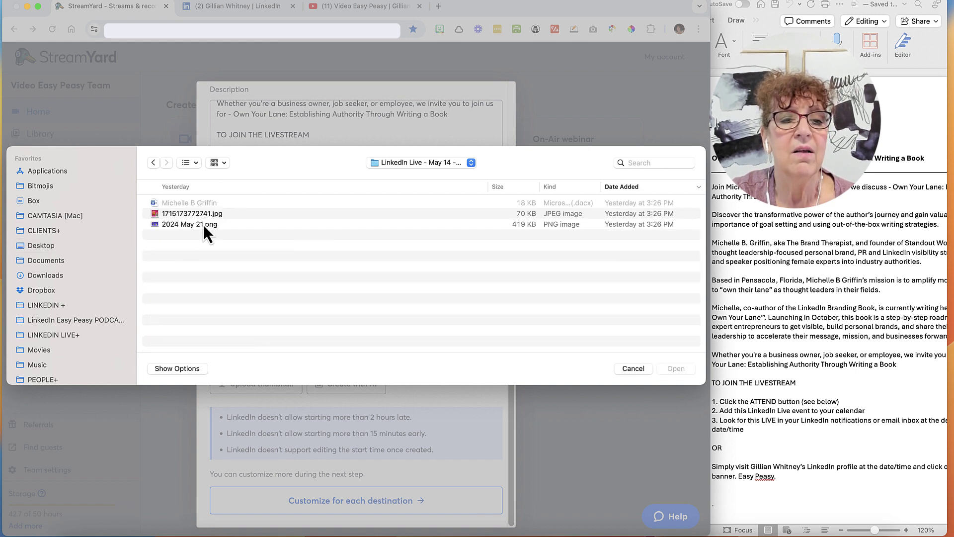
{"action": "left_click", "coordinate": [192, 225]}
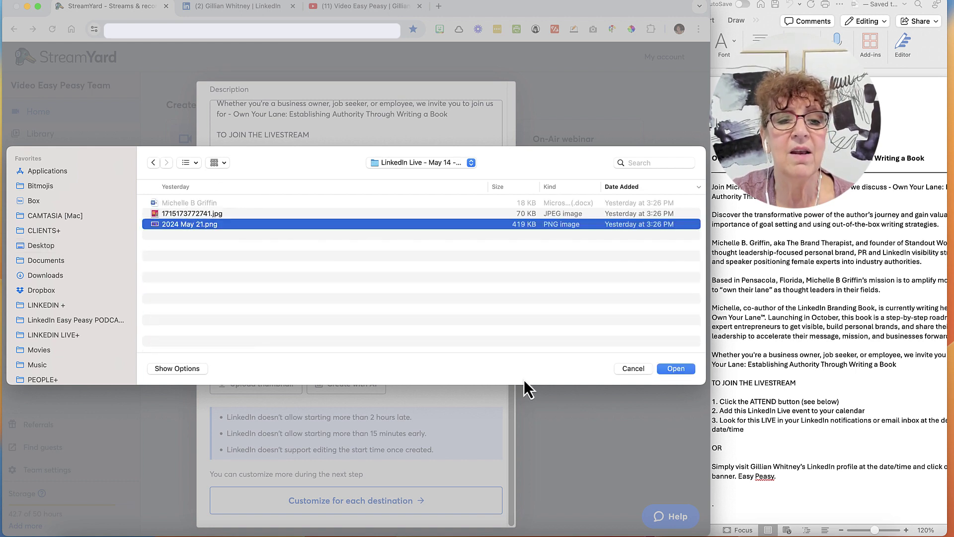
{"action": "left_click", "coordinate": [682, 371]}
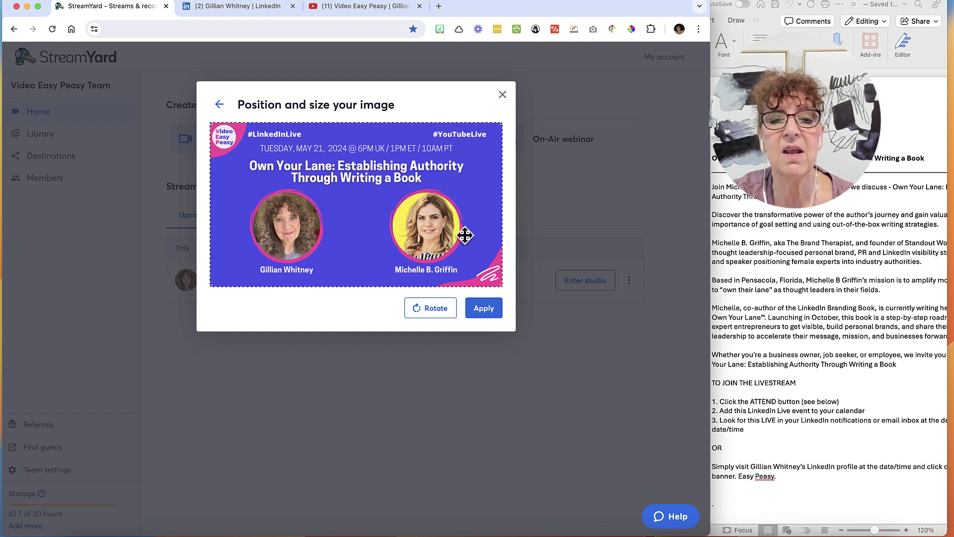
{"action": "left_click", "coordinate": [494, 317]}
- Review the live stream form, proceed to the per-destination customization for LinkedIn and YouTube, and create the scheduled live stream
{"action": "scroll", "coordinate": [490, 311], "scroll_direction": "down", "scroll_amount": 10}
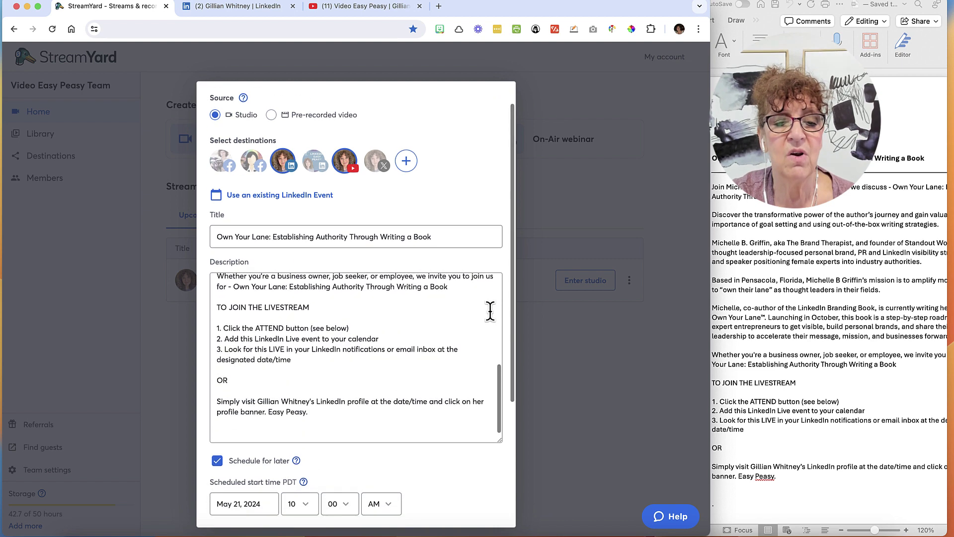
{"action": "scroll", "coordinate": [490, 310], "scroll_direction": "down", "scroll_amount": 5}
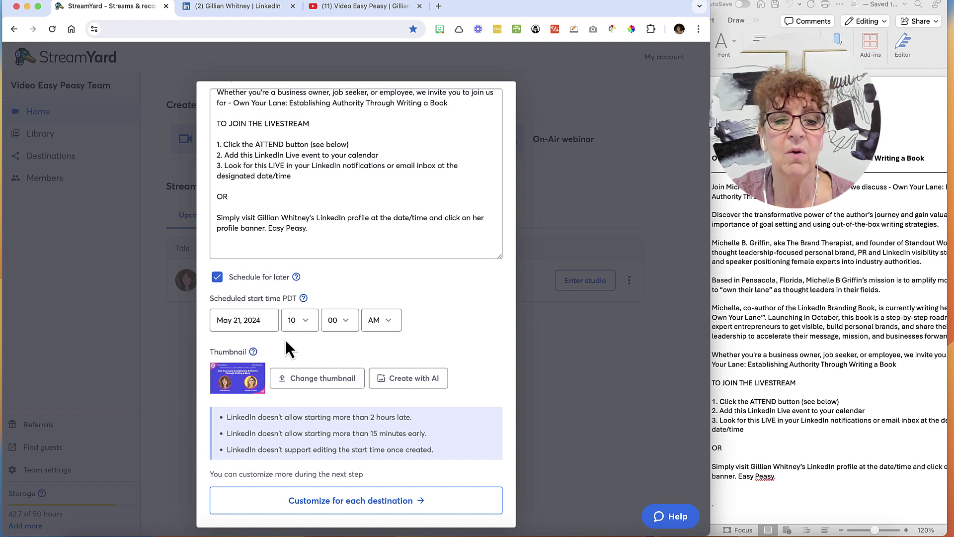
{"action": "left_click", "coordinate": [379, 506]}
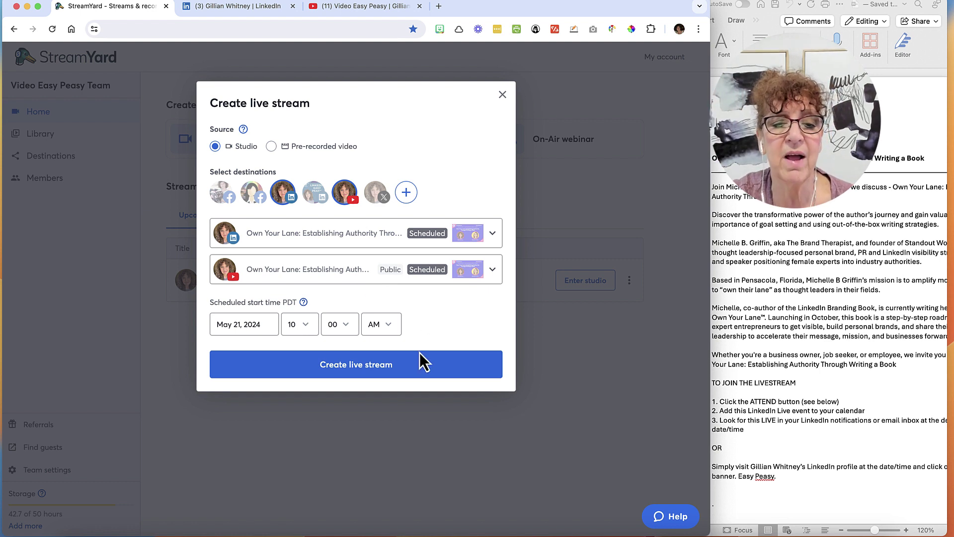
{"action": "left_click", "coordinate": [384, 367]}
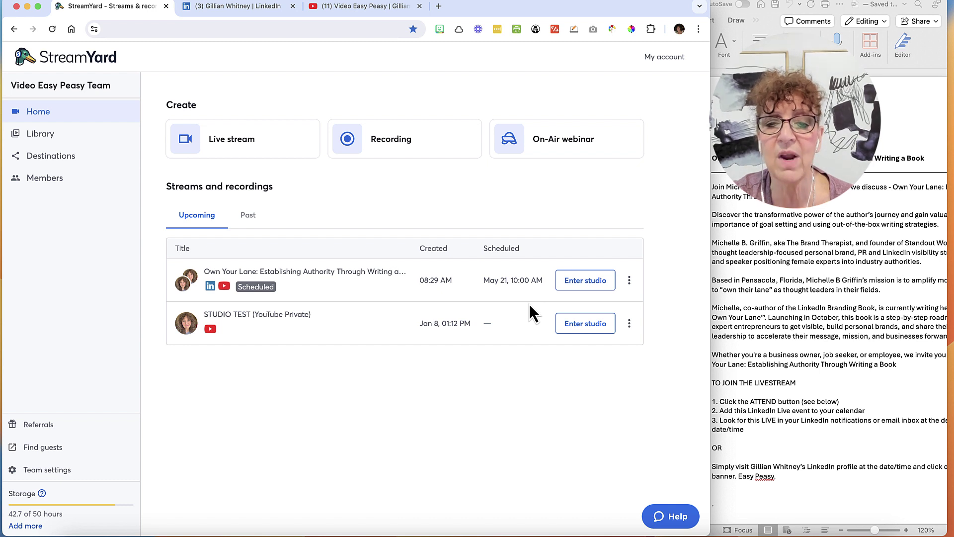
- Enter the studio of the scheduled "Own Your Lane" stream and add "2024 May 21.png" to the brand's overlays
{"action": "left_click", "coordinate": [600, 286]}
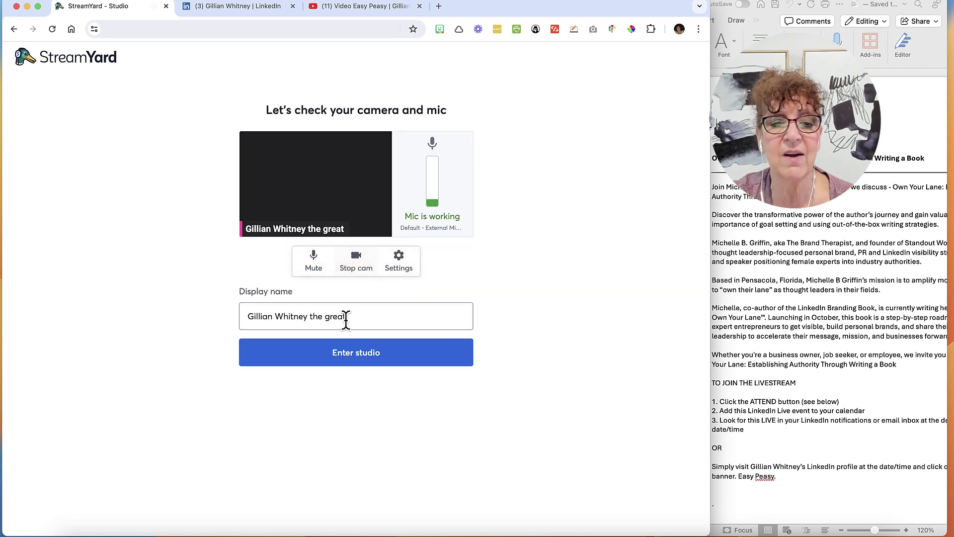
{"action": "left_click", "coordinate": [365, 361]}
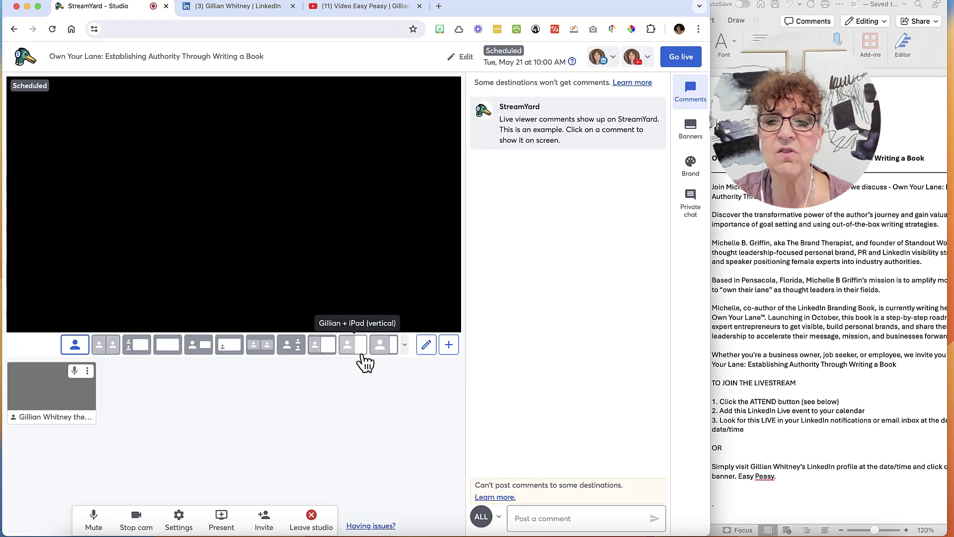
{"action": "left_click", "coordinate": [695, 169]}
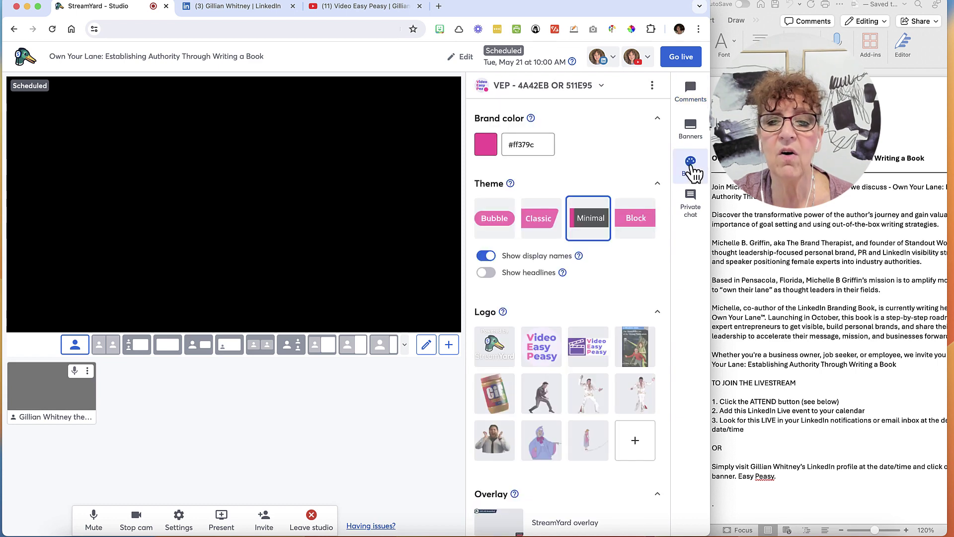
{"action": "scroll", "coordinate": [574, 348], "scroll_direction": "down", "scroll_amount": 10}
{"action": "scroll", "coordinate": [577, 355], "scroll_direction": "down", "scroll_amount": 12}
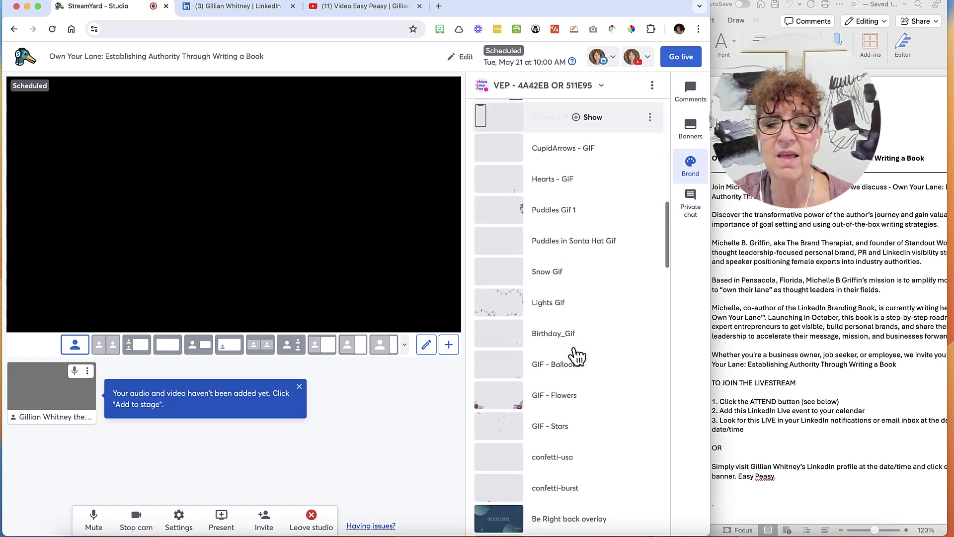
{"action": "left_click", "coordinate": [500, 286]}
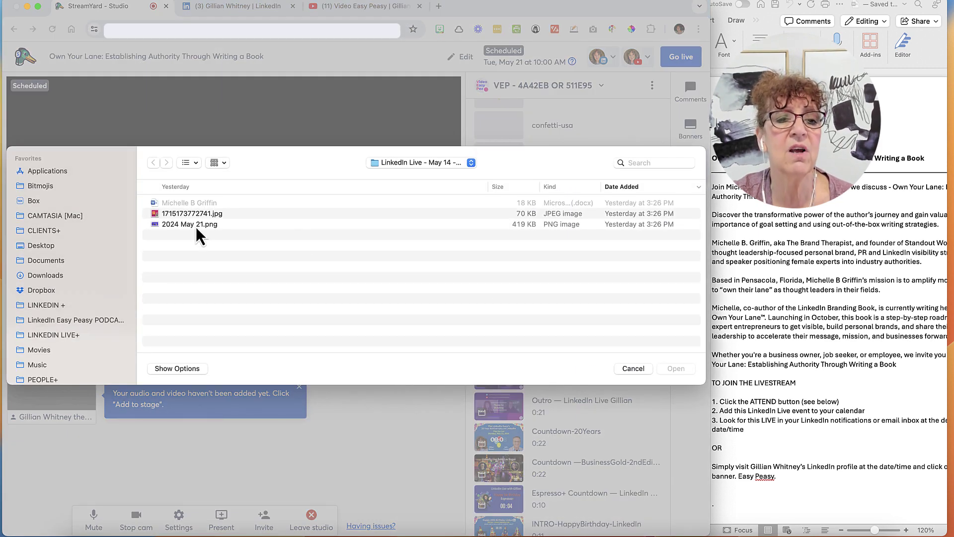
{"action": "left_click", "coordinate": [196, 227]}
{"action": "left_click", "coordinate": [673, 371]}
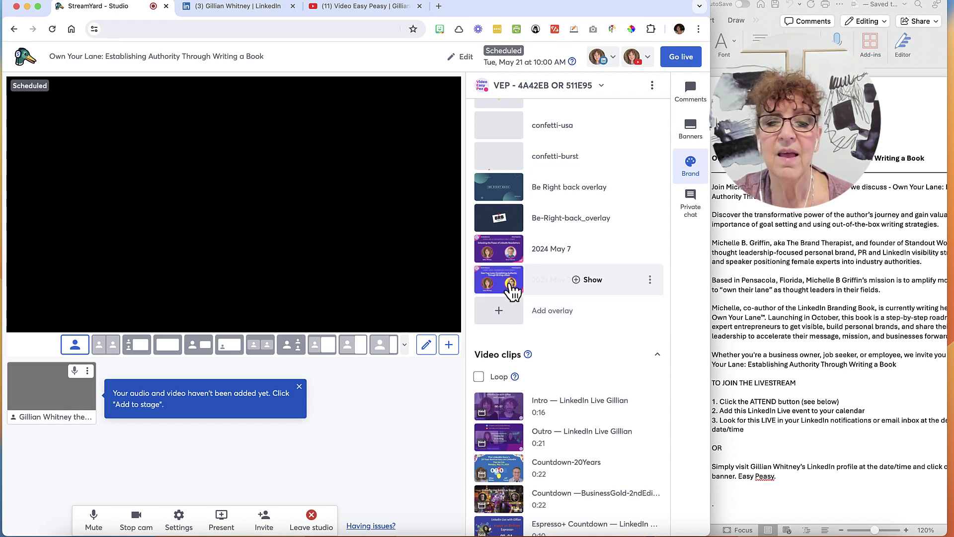
- Show the 2024 May 21 overlay on the stage and delete the outdated 2024 May 7 overlay
{"action": "left_click", "coordinate": [512, 291]}
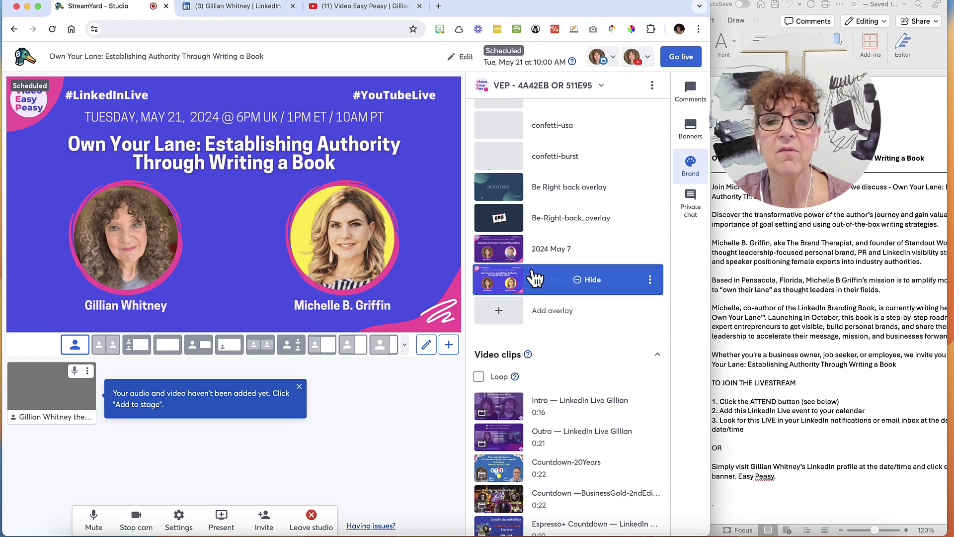
{"action": "left_click", "coordinate": [650, 249]}
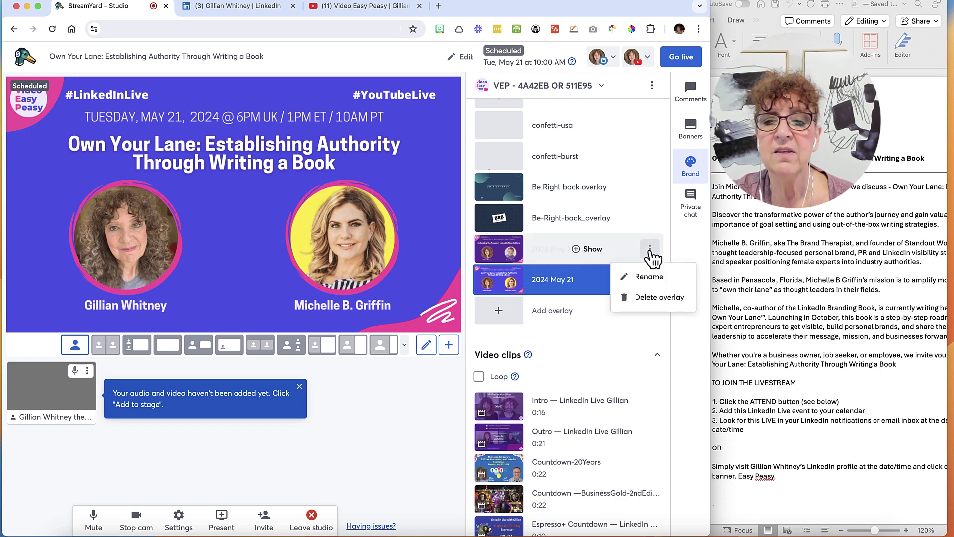
{"action": "left_click", "coordinate": [647, 297]}
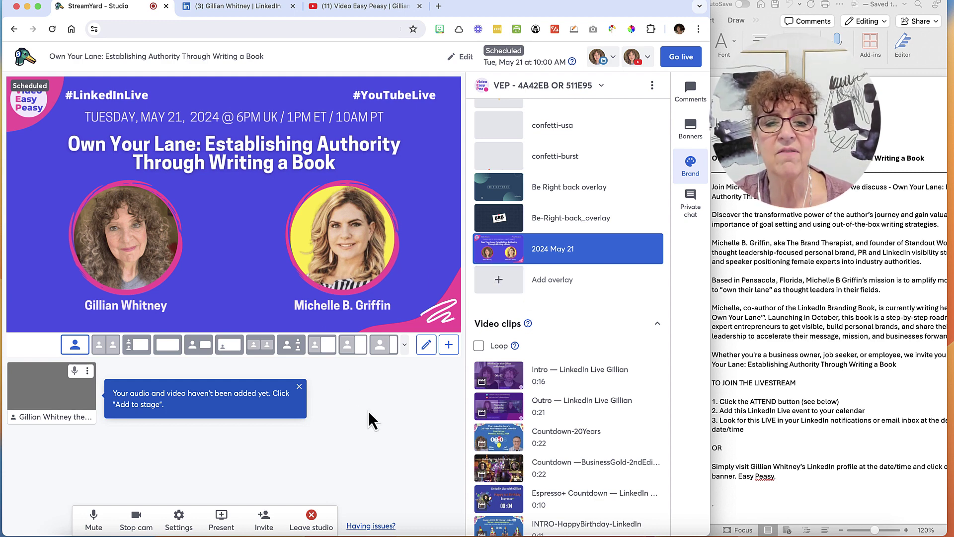
- Hide and show the 2024 May 21 overlay on the stage repeatedly, ending with it shown
{"action": "mouse_move", "coordinate": [497, 411]}
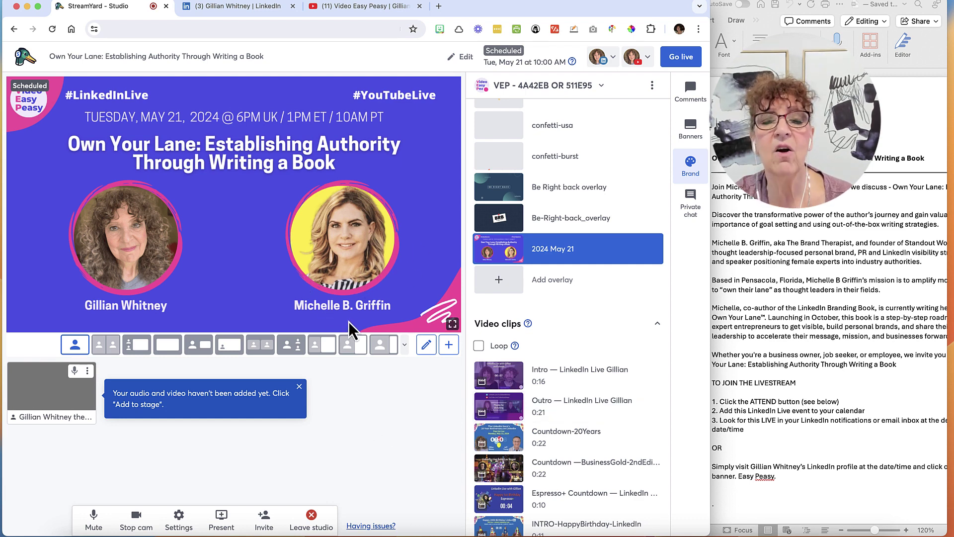
{"action": "left_click", "coordinate": [535, 256]}
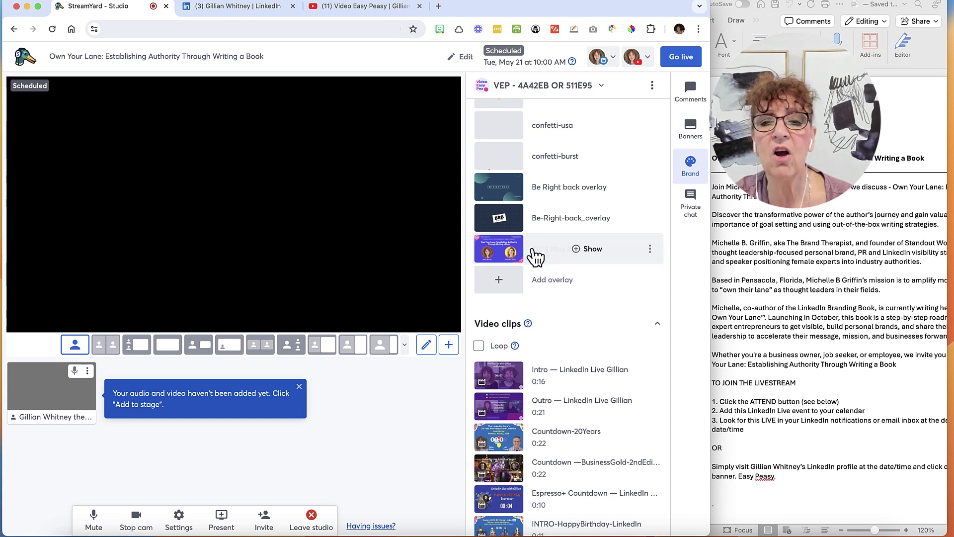
{"action": "left_click", "coordinate": [535, 256]}
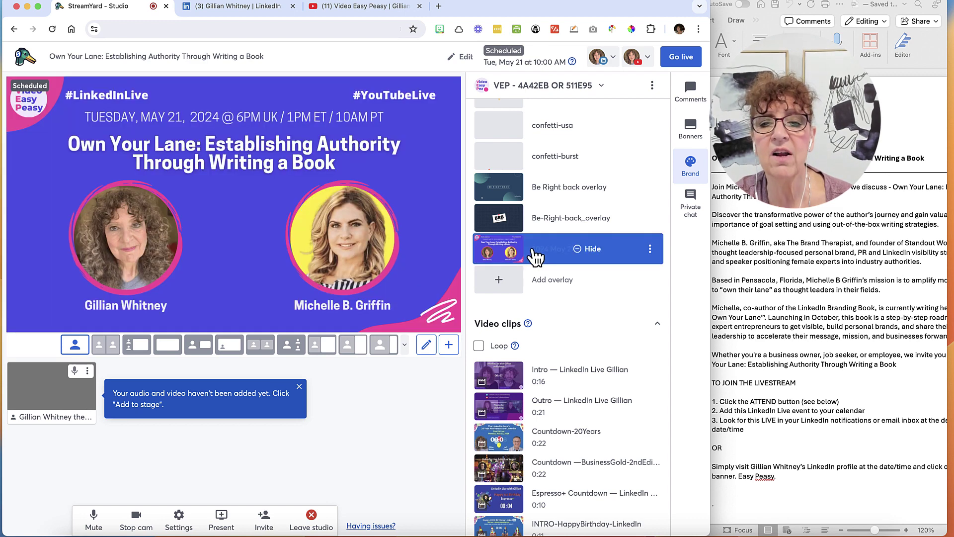
{"action": "left_click", "coordinate": [602, 254]}
{"action": "left_click", "coordinate": [602, 253]}
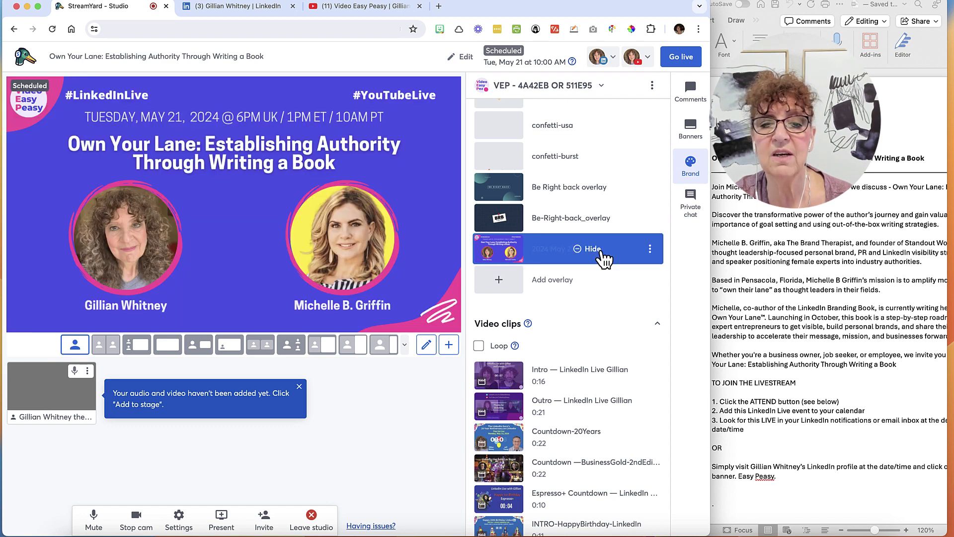
{"action": "left_click", "coordinate": [602, 254]}
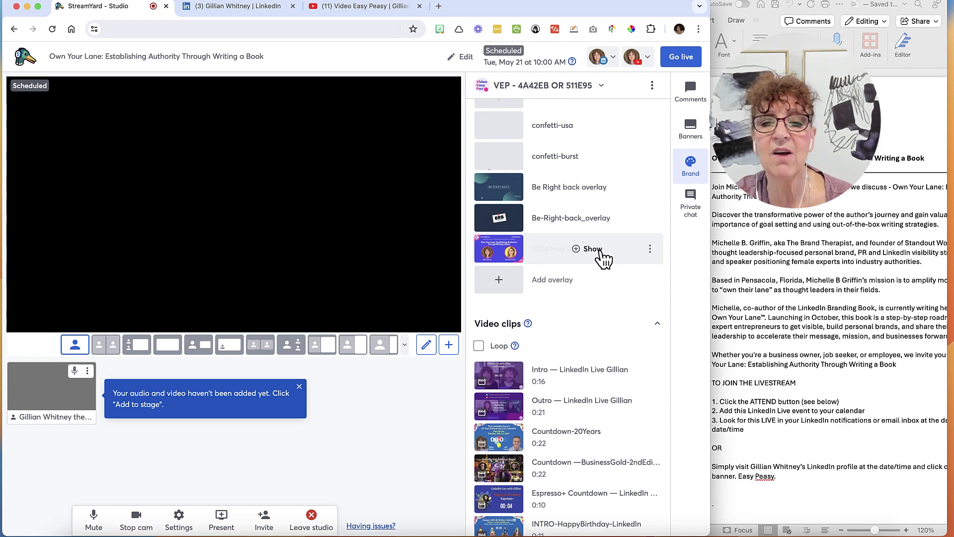
{"action": "left_click", "coordinate": [602, 252]}
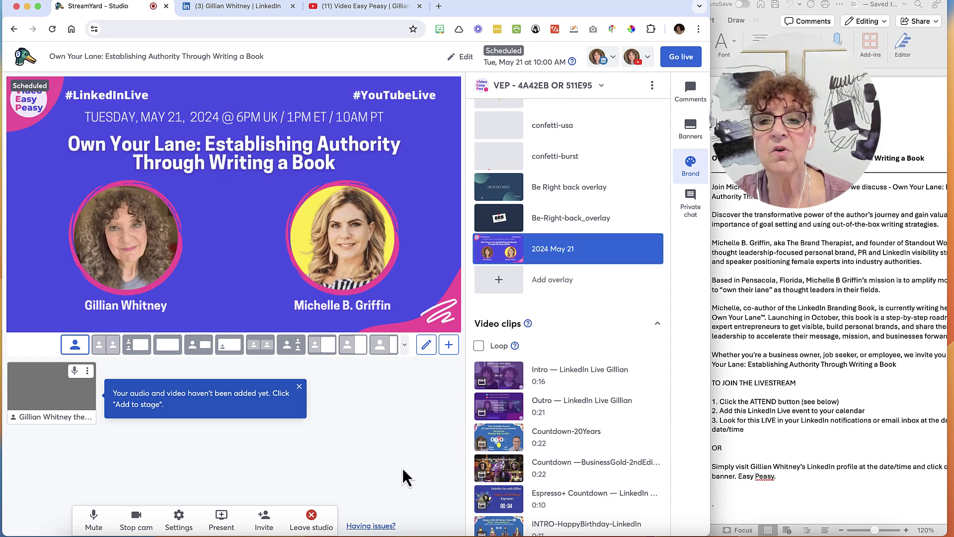
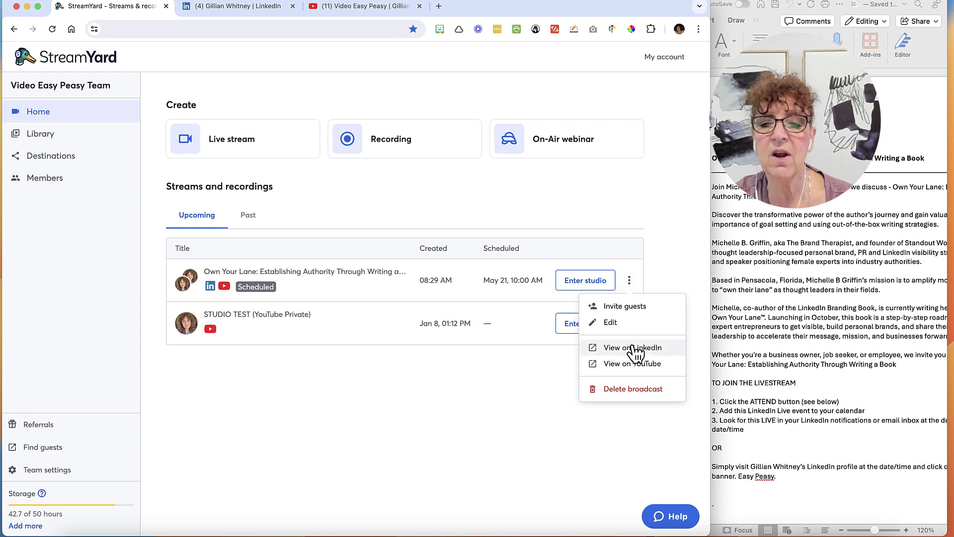
- Switch to the LinkedIn profile and look through its Activity posts for the scheduled live event
{"action": "left_click", "coordinate": [243, 9]}
{"action": "scroll", "coordinate": [191, 376], "scroll_direction": "down", "scroll_amount": 10}
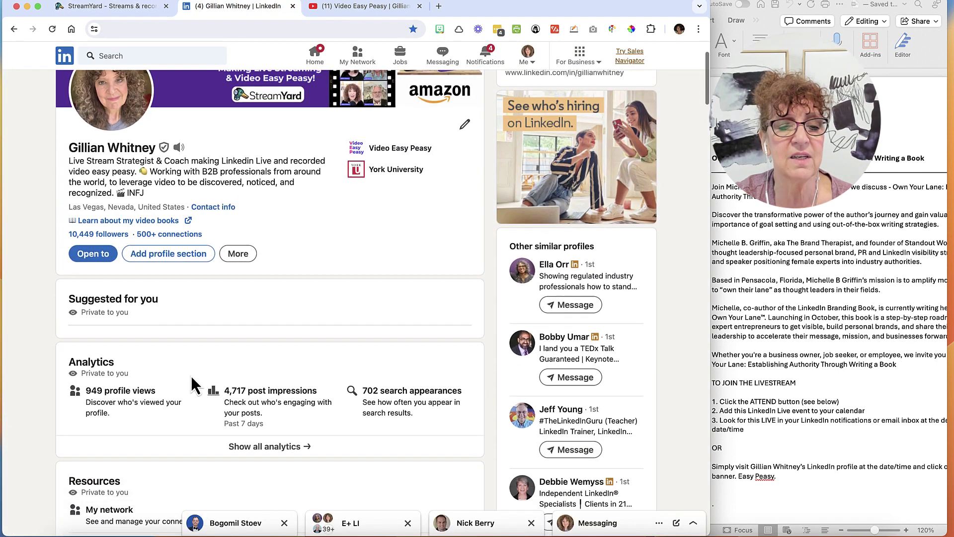
{"action": "scroll", "coordinate": [191, 375], "scroll_direction": "down", "scroll_amount": 7}
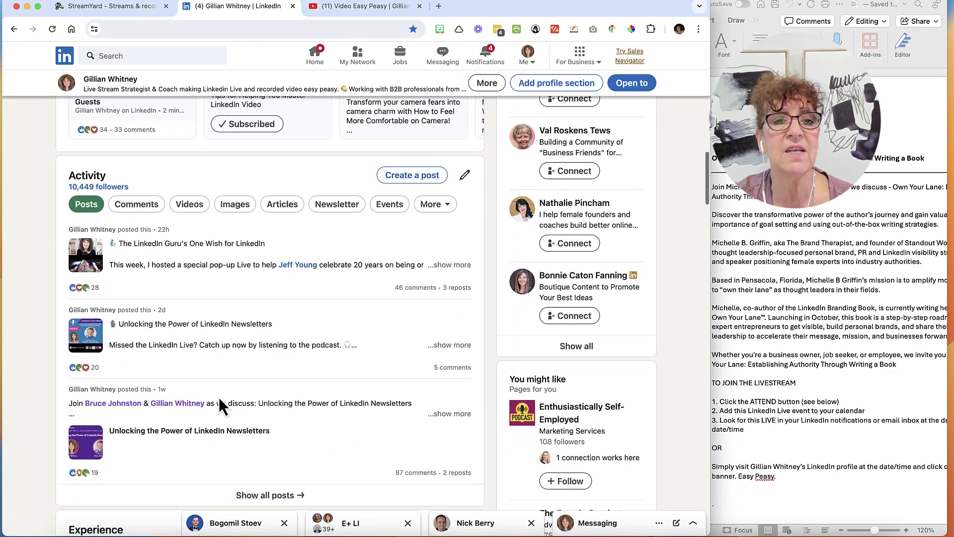
{"action": "scroll", "coordinate": [218, 397], "scroll_direction": "up", "scroll_amount": 1}
- Switch to the YouTube channel, reload it and open the upcoming "Own Your Lane: Establishing Authority Through Writing a Book" stream
{"action": "left_click", "coordinate": [382, 10]}
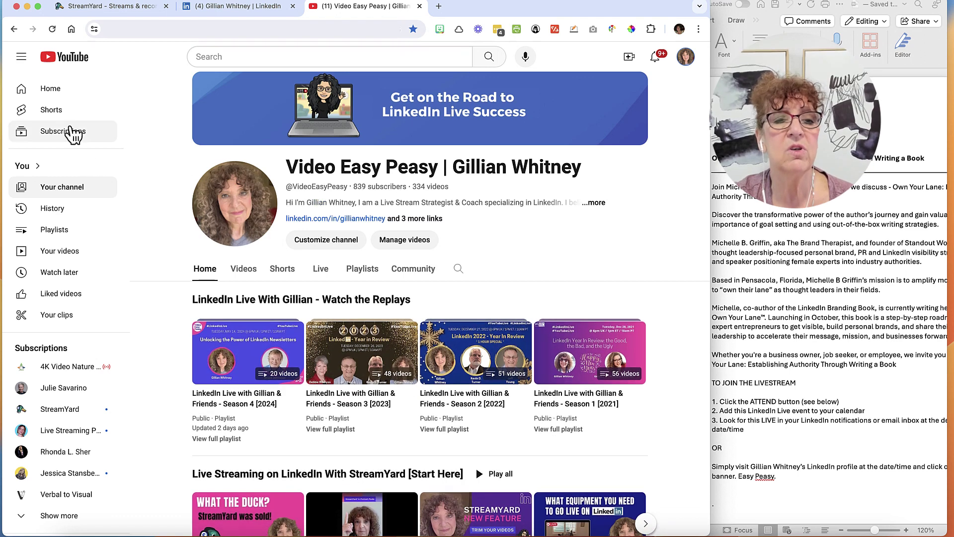
{"action": "left_click", "coordinate": [54, 29]}
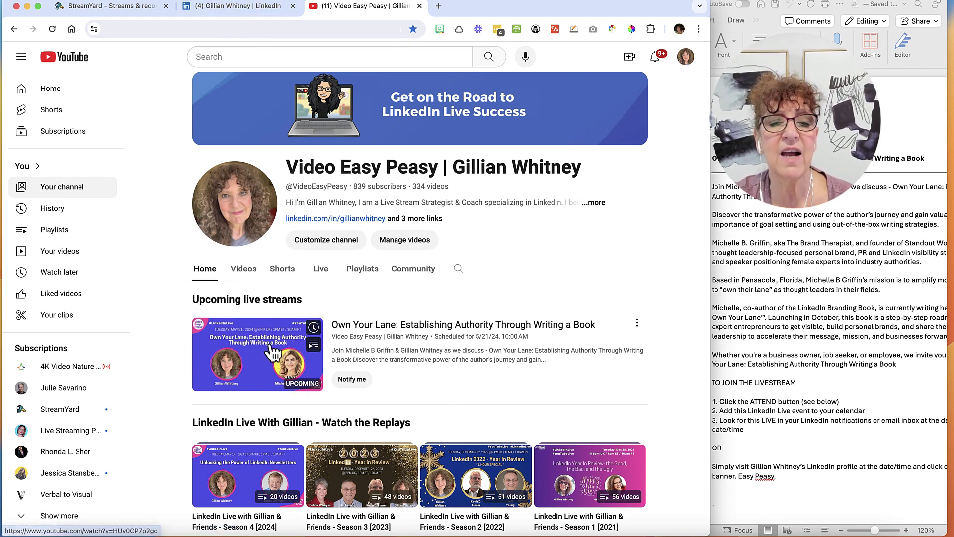
{"action": "left_click", "coordinate": [274, 364]}
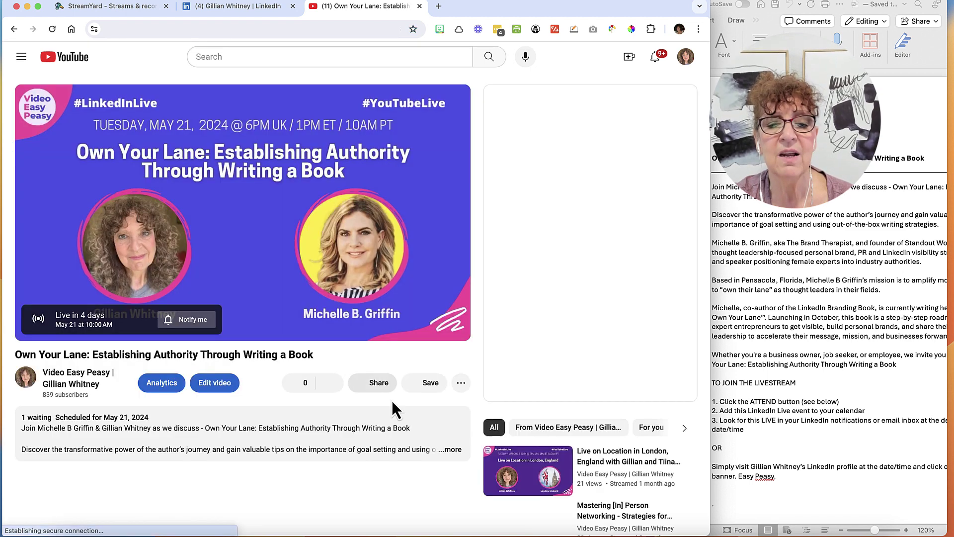
- View the YouTube stream's share options and link, and close the YouTube page
{"action": "left_click", "coordinate": [386, 388]}
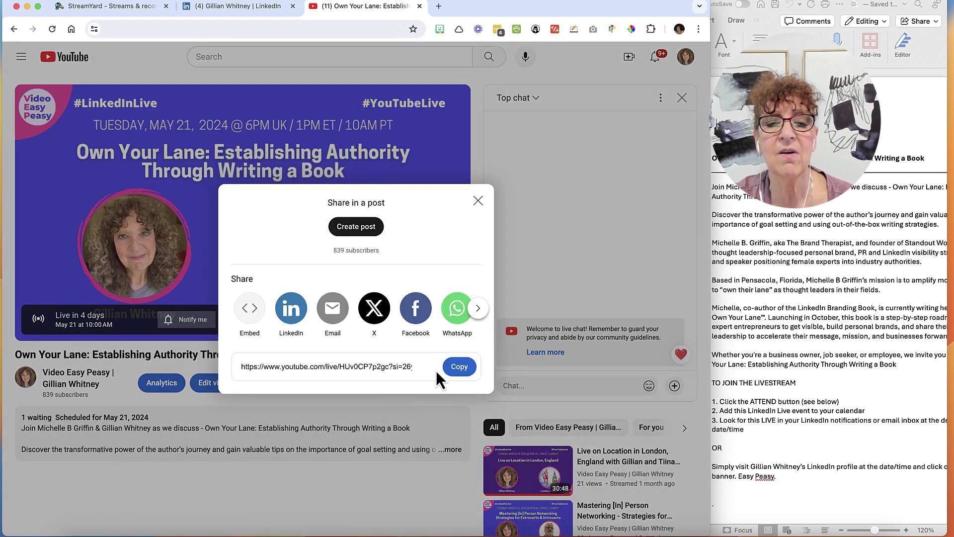
{"action": "left_click", "coordinate": [478, 201]}
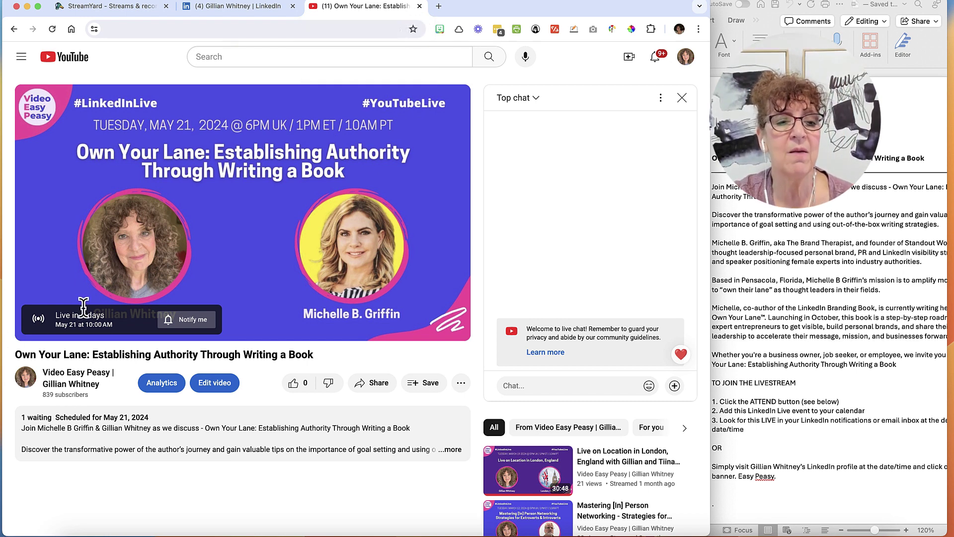
{"action": "left_click", "coordinate": [419, 6]}
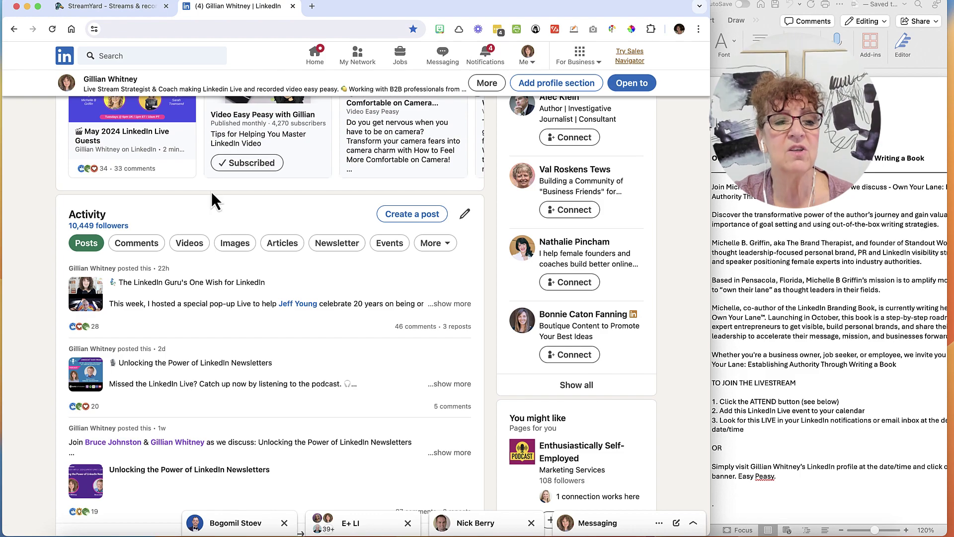
- Reload the LinkedIn profile, locate the "Own Your Lane" live event in the Activity section and show all posts
{"action": "scroll", "coordinate": [213, 197], "scroll_direction": "up", "scroll_amount": 10}
{"action": "scroll", "coordinate": [212, 198], "scroll_direction": "down", "scroll_amount": 10}
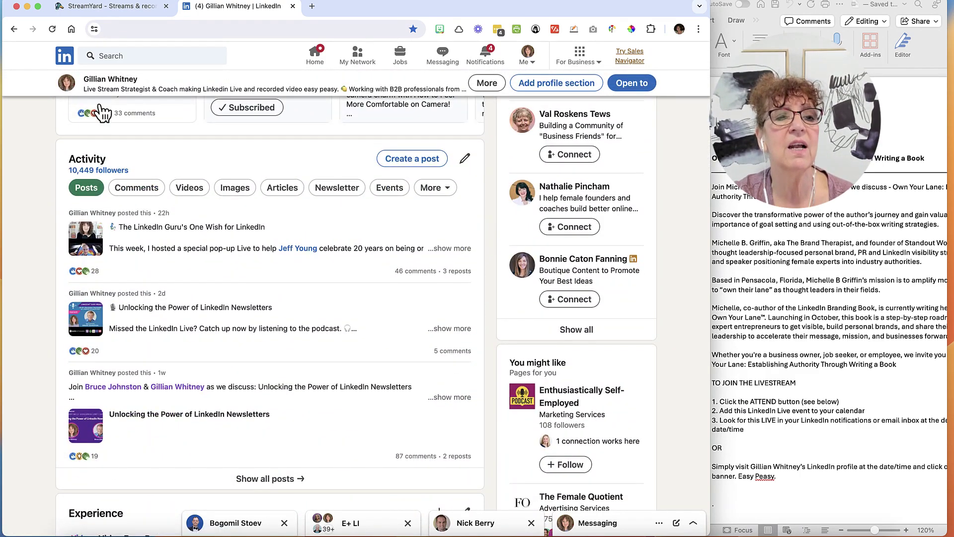
{"action": "left_click", "coordinate": [53, 30]}
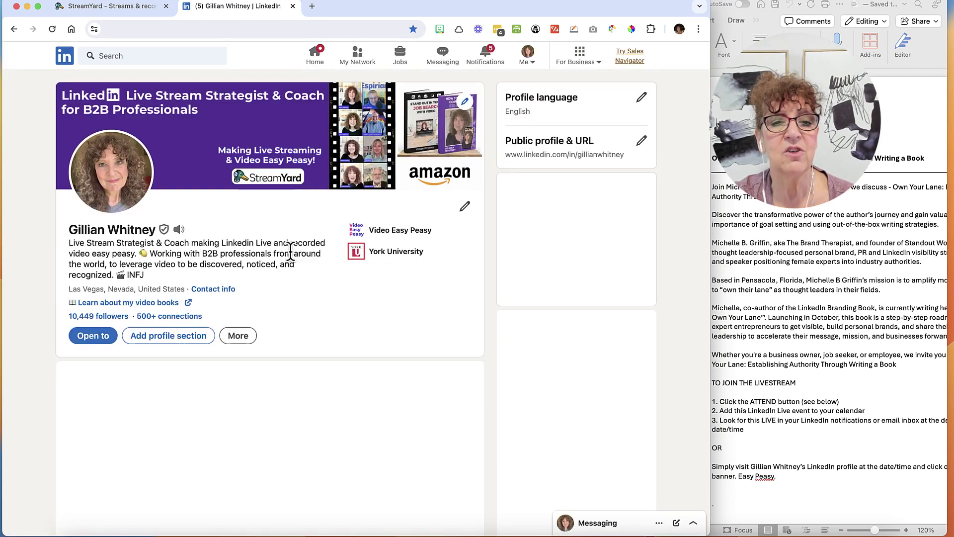
{"action": "scroll", "coordinate": [291, 253], "scroll_direction": "down", "scroll_amount": 7}
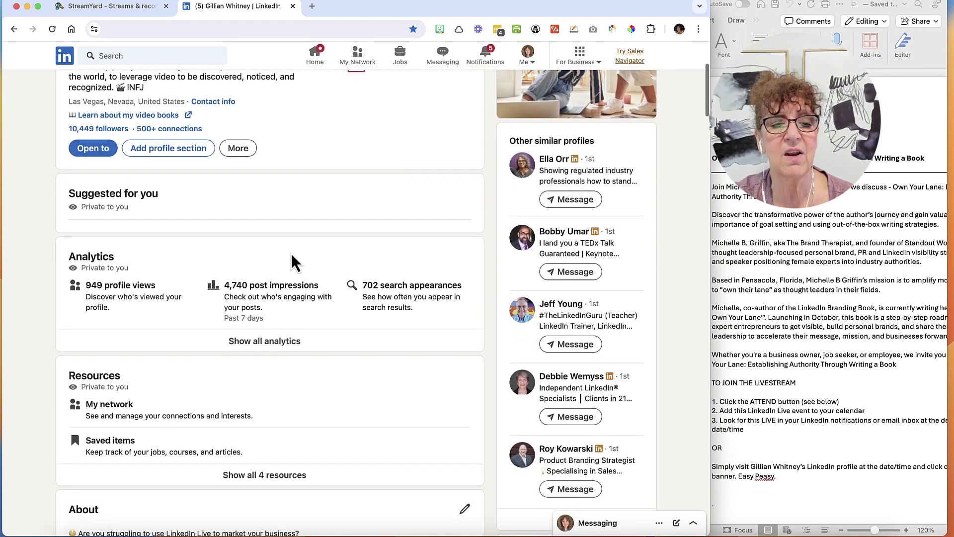
{"action": "scroll", "coordinate": [292, 255], "scroll_direction": "down", "scroll_amount": 13}
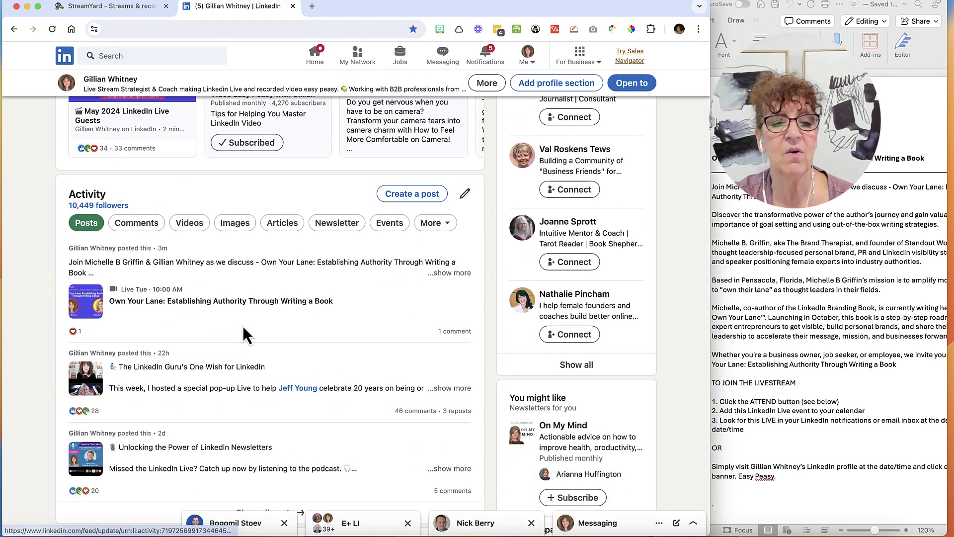
{"action": "scroll", "coordinate": [307, 395], "scroll_direction": "down", "scroll_amount": 1}
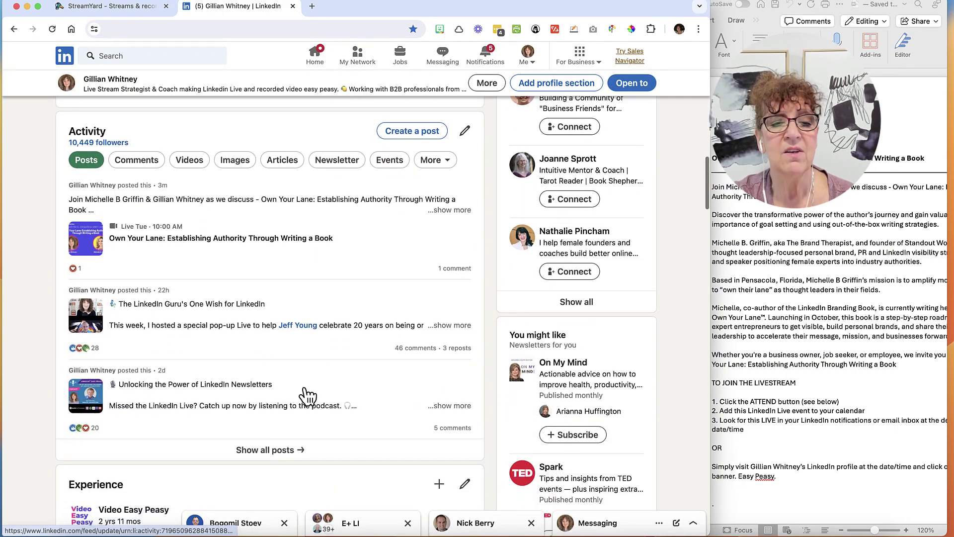
{"action": "left_click", "coordinate": [282, 453]}
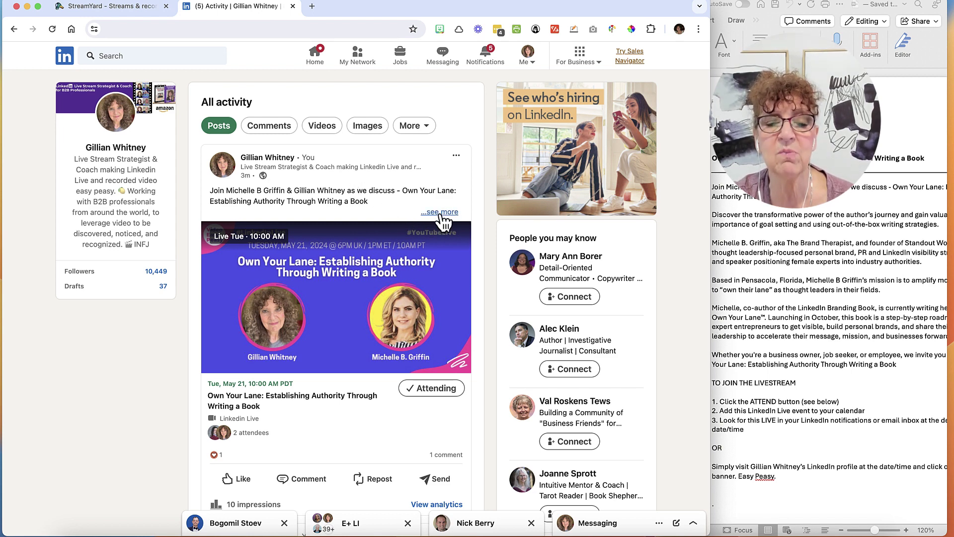
{"action": "left_click", "coordinate": [456, 157]}
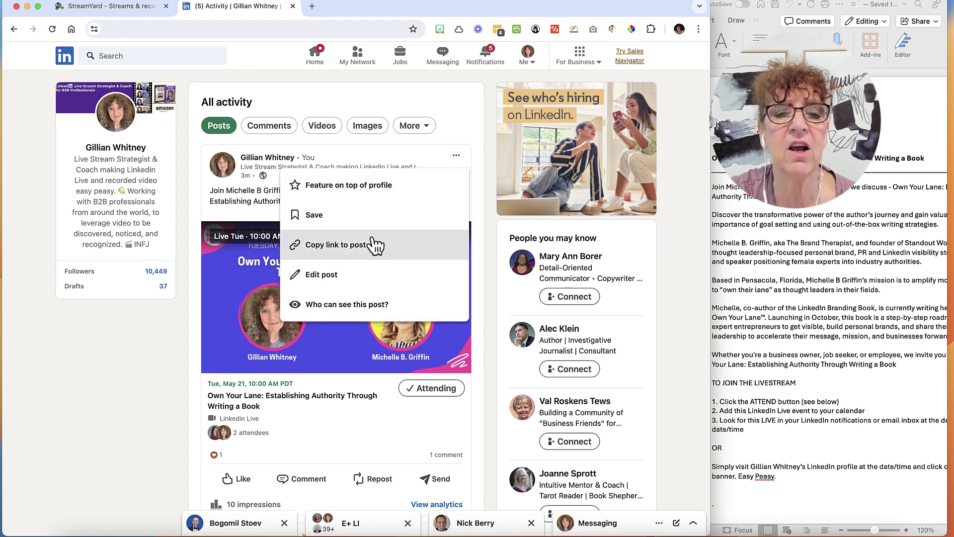
{"action": "left_click", "coordinate": [343, 276]}
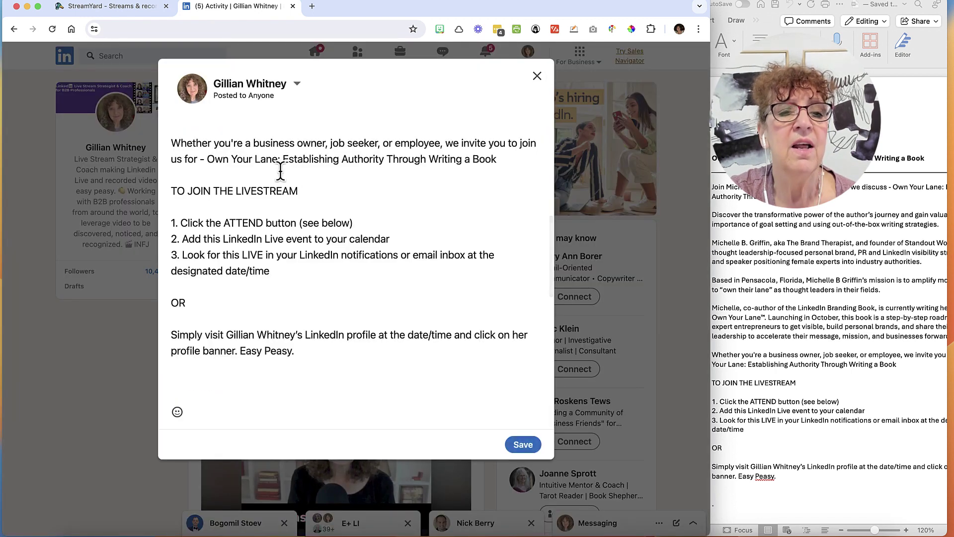
{"action": "scroll", "coordinate": [280, 199], "scroll_direction": "up", "scroll_amount": 10}
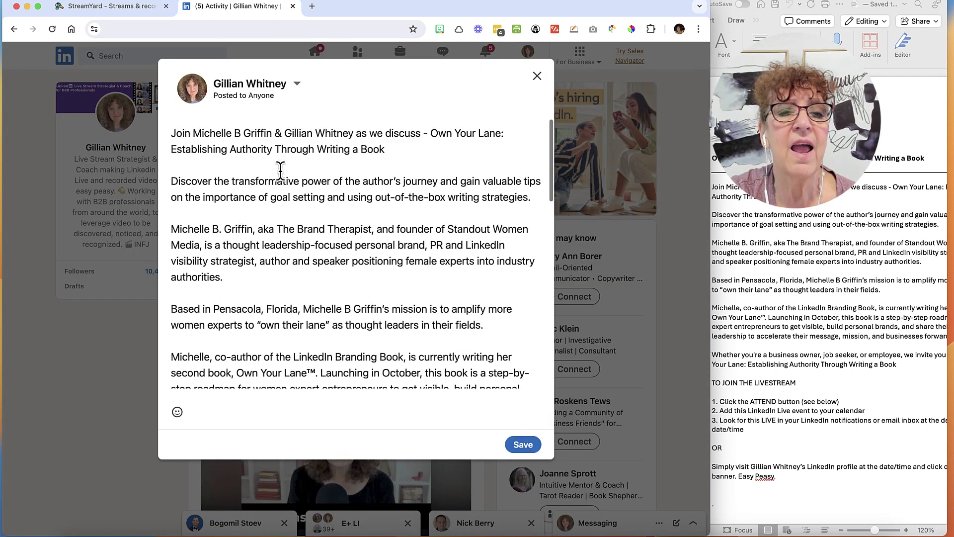
{"action": "left_click", "coordinate": [206, 121]}
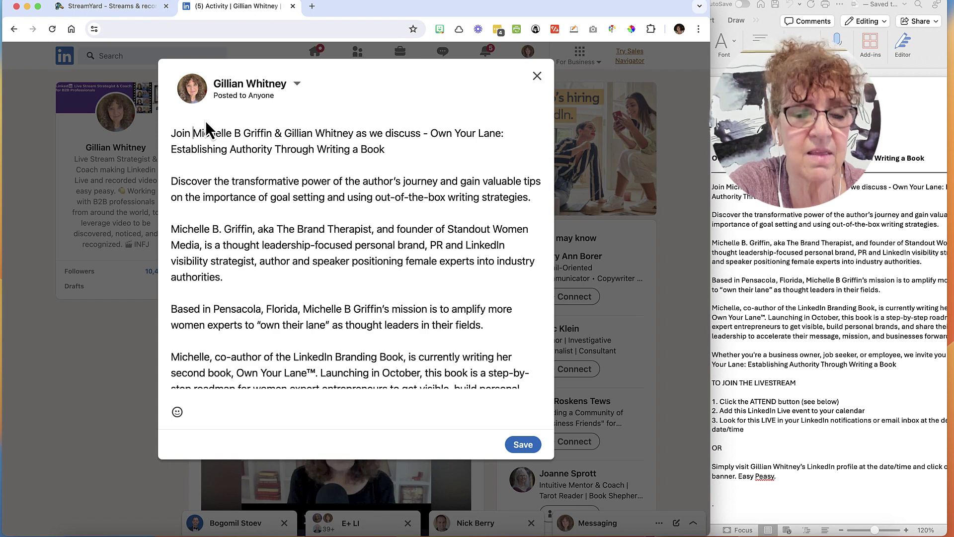
{"action": "type", "text": "@"}
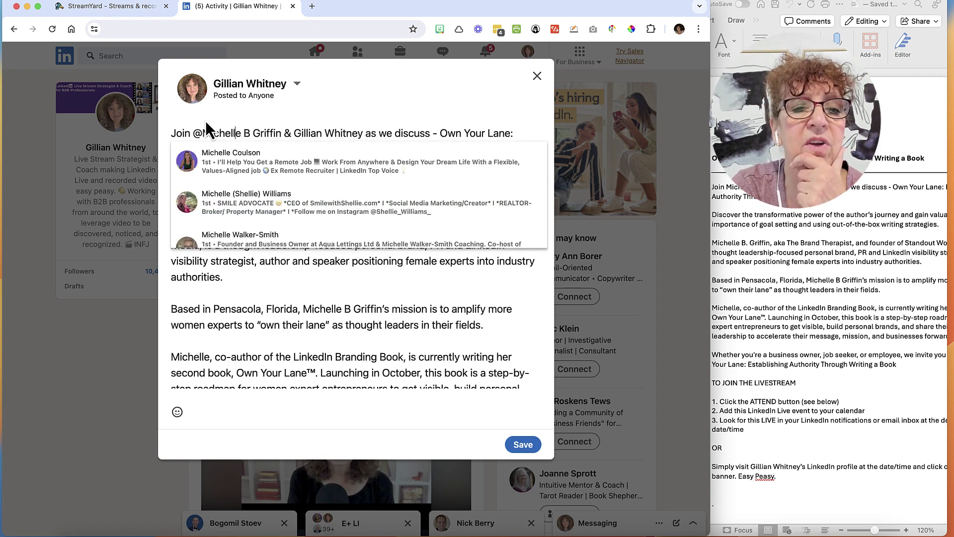
{"action": "key", "text": "Right"}
{"action": "key", "text": "Right"}
{"action": "key", "text": "Right"}
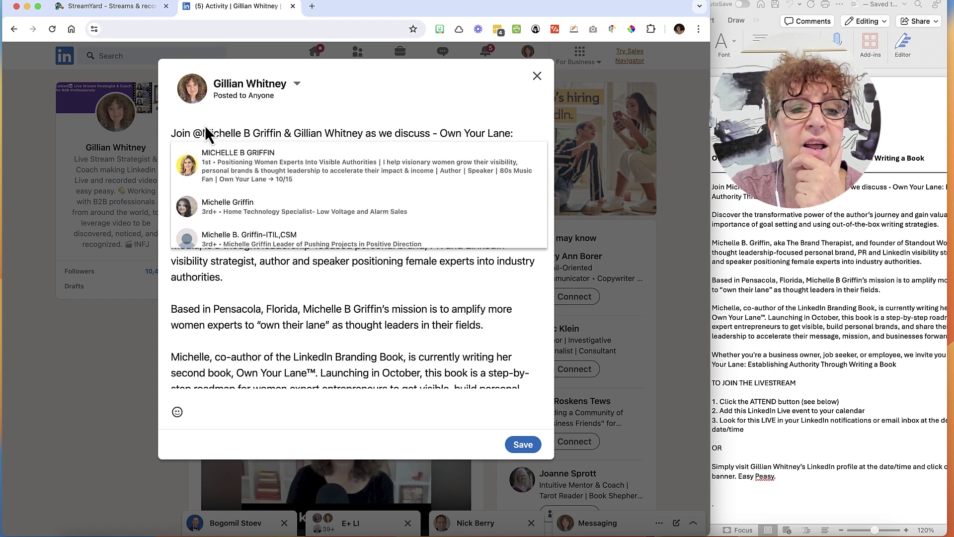
{"action": "left_click", "coordinate": [242, 158]}
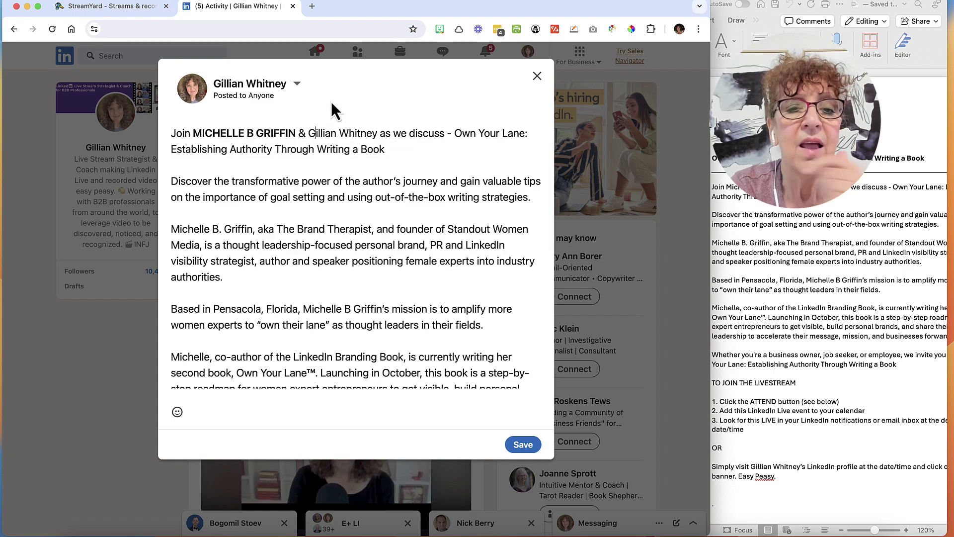
{"action": "type", "text": "@"}
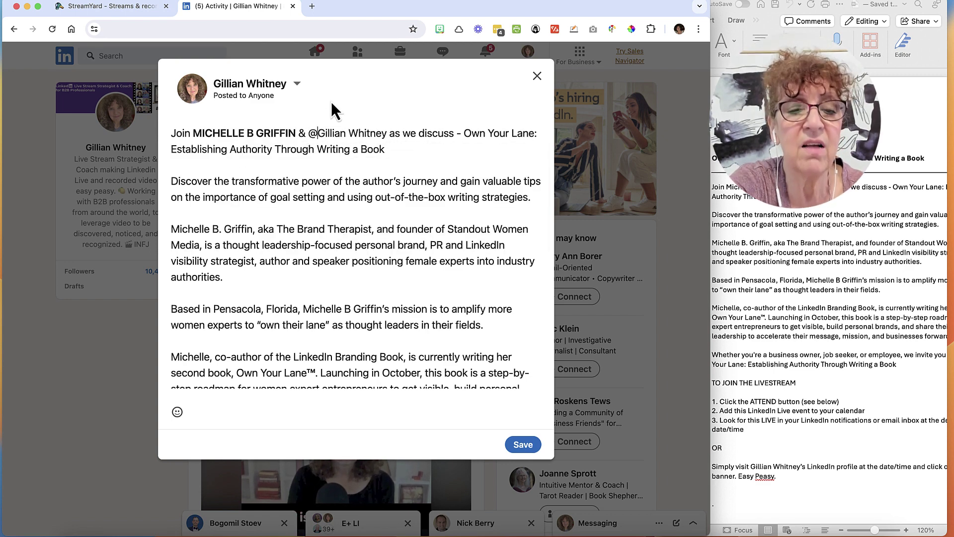
{"action": "left_click", "coordinate": [328, 171]}
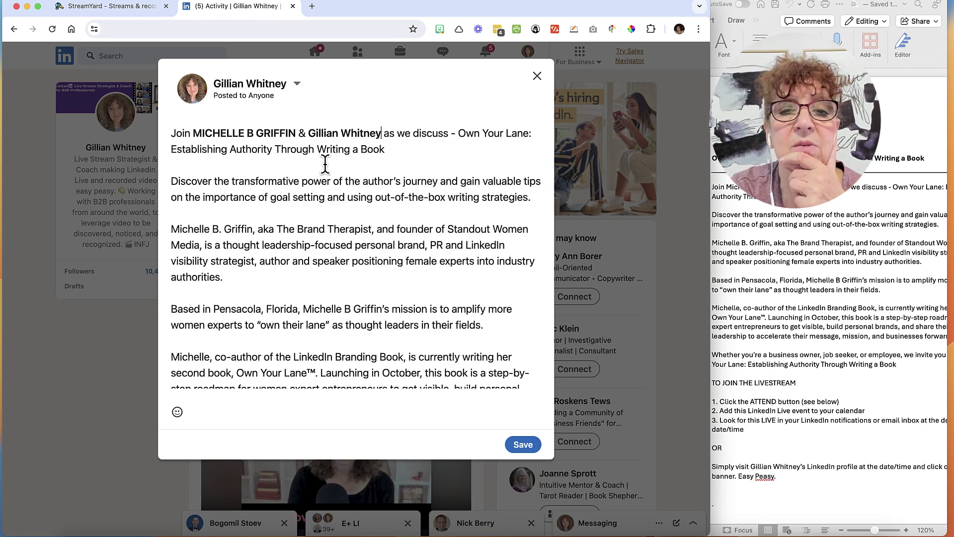
- Tag the guest's profile and the Standout Women Media company page in the paragraph beginning with the guest's full name
{"action": "scroll", "coordinate": [328, 199], "scroll_direction": "down", "scroll_amount": 2}
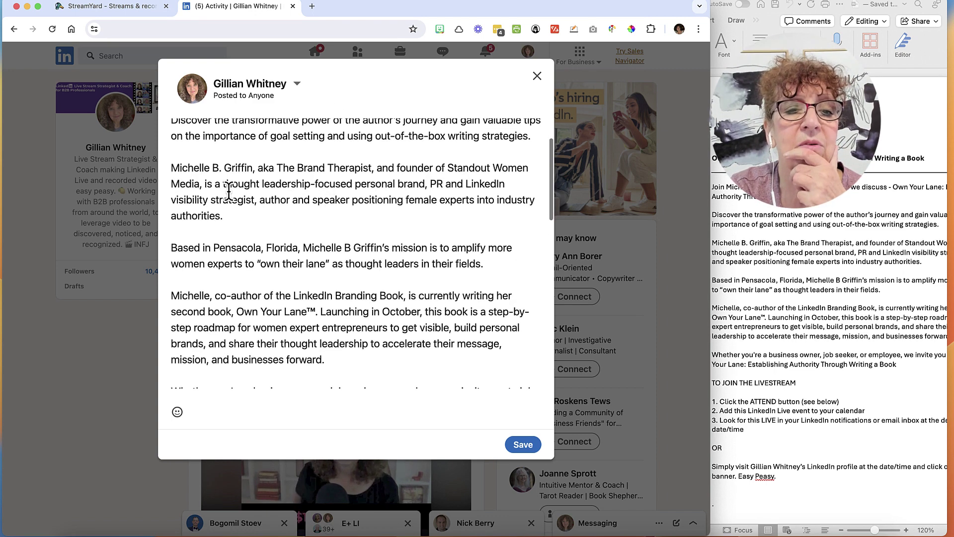
{"action": "left_click", "coordinate": [174, 167]}
{"action": "type", "text": "@"}
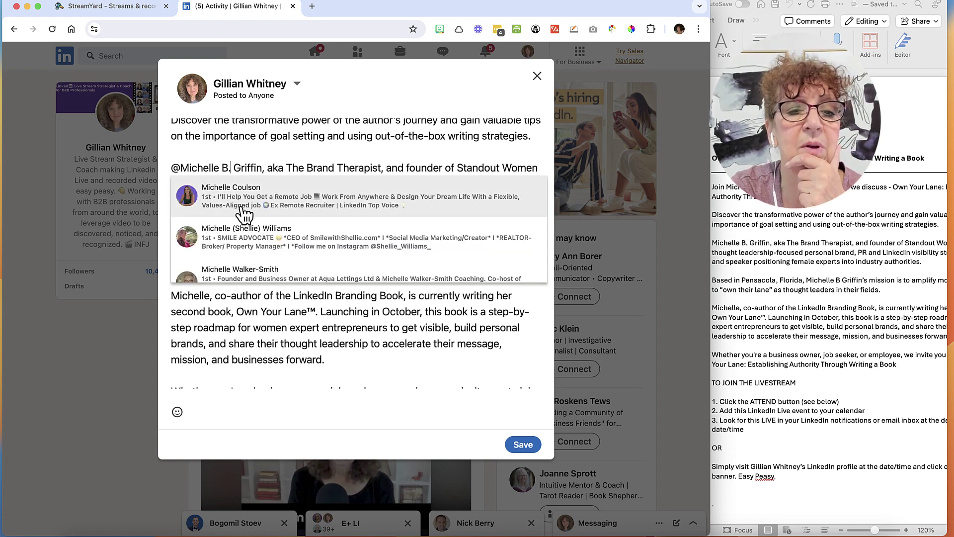
{"action": "key", "text": "Right"}
{"action": "key", "text": "Right"}
{"action": "key", "text": "Right"}
{"action": "key", "text": "Right"}
{"action": "key", "text": "Right"}
{"action": "key", "text": "Right"}
{"action": "key", "text": "Right"}
{"action": "key", "text": "Right"}
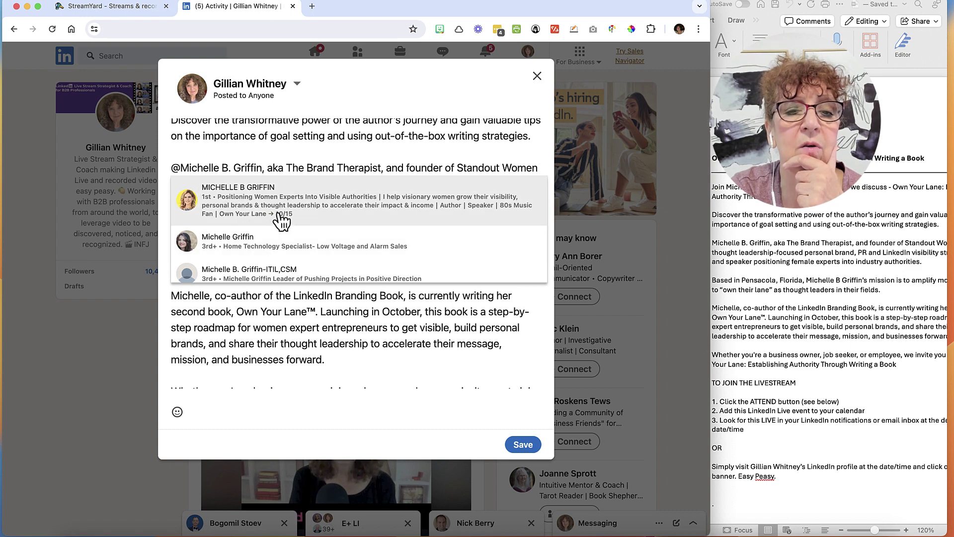
{"action": "left_click", "coordinate": [282, 218]}
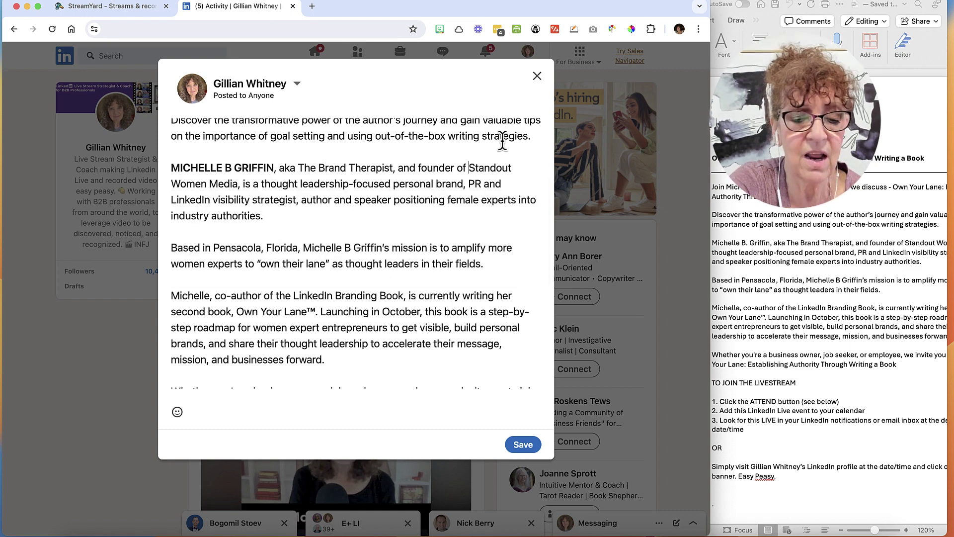
{"action": "type", "text": "@"}
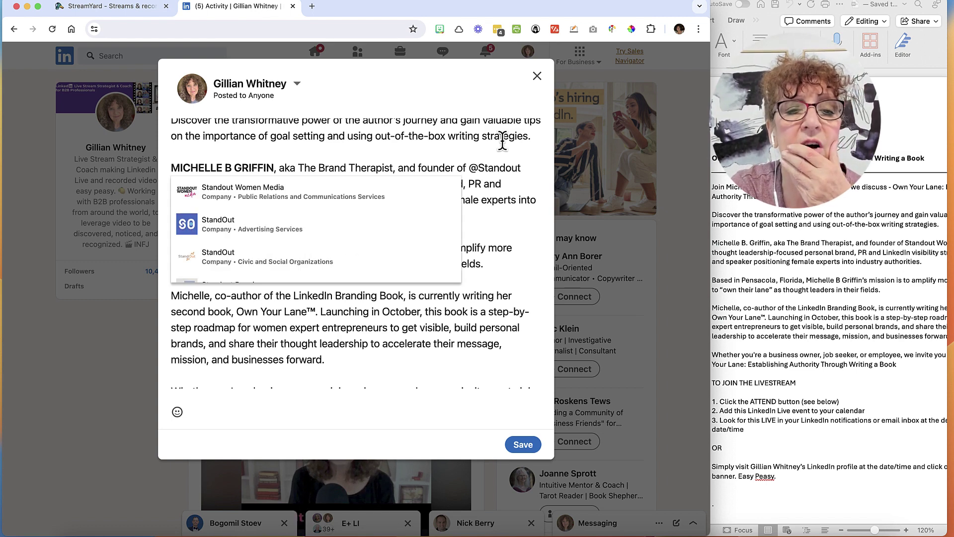
{"action": "left_click", "coordinate": [317, 205]}
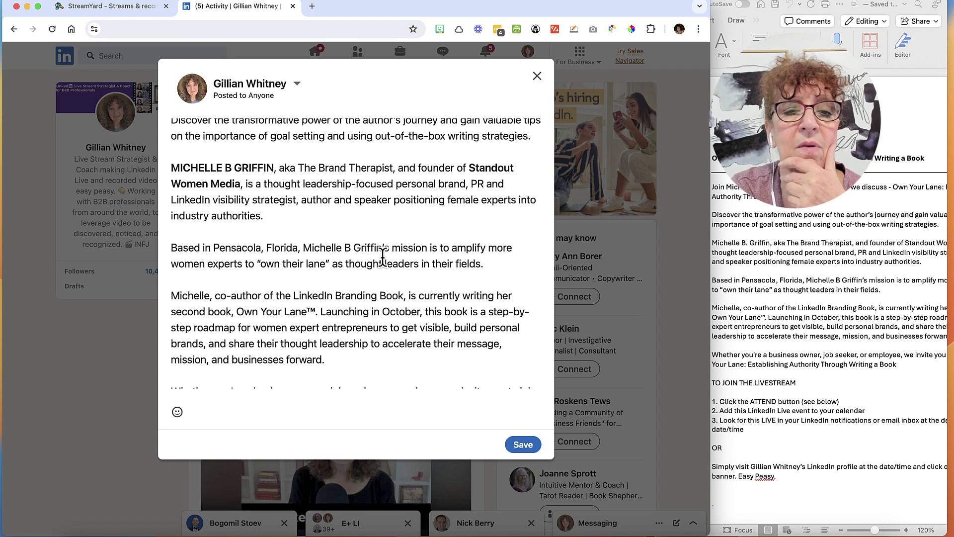
- Tag the guest's profile in the "Based in Pensacola, Florida" paragraph of the post
{"action": "scroll", "coordinate": [383, 270], "scroll_direction": "down", "scroll_amount": 2}
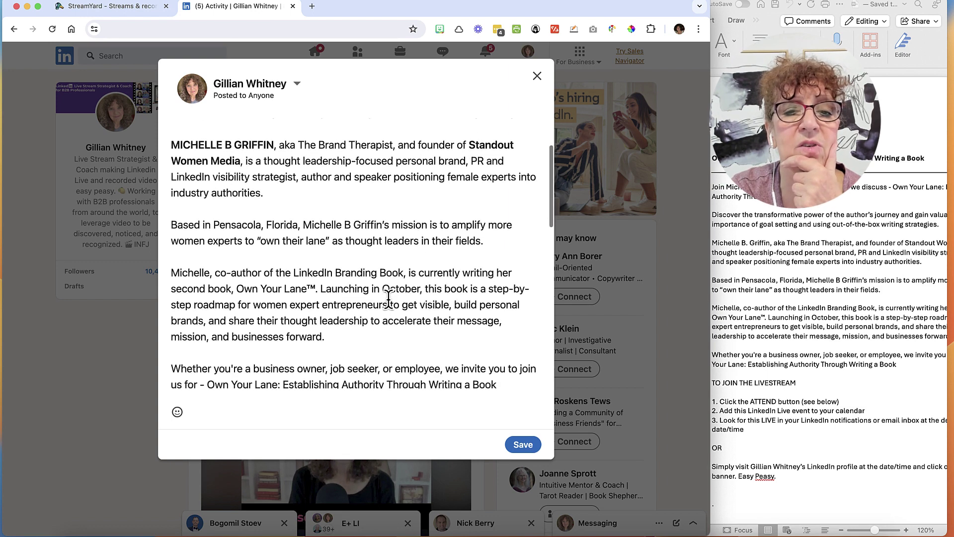
{"action": "scroll", "coordinate": [366, 318], "scroll_direction": "down", "scroll_amount": 2}
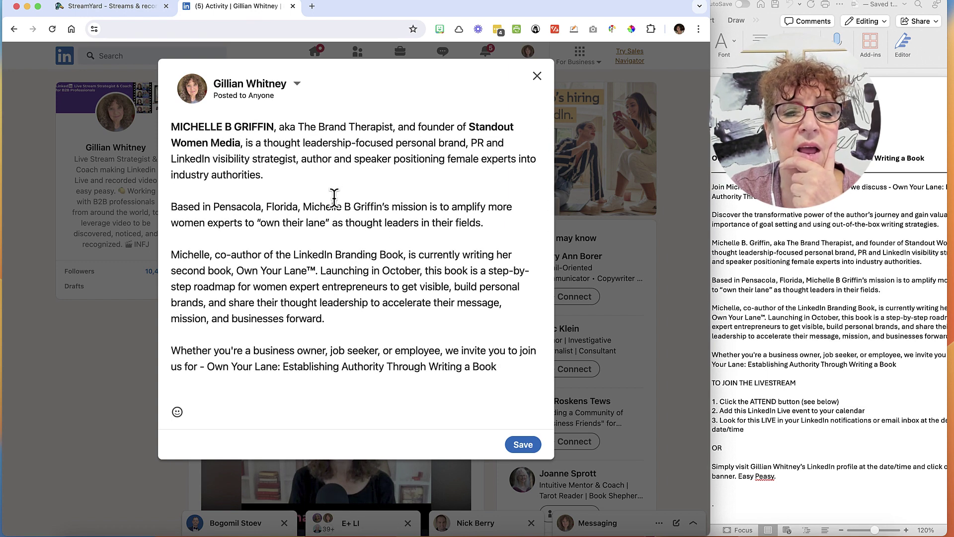
{"action": "scroll", "coordinate": [334, 197], "scroll_direction": "down", "scroll_amount": 1}
{"action": "scroll", "coordinate": [347, 219], "scroll_direction": "down", "scroll_amount": 1}
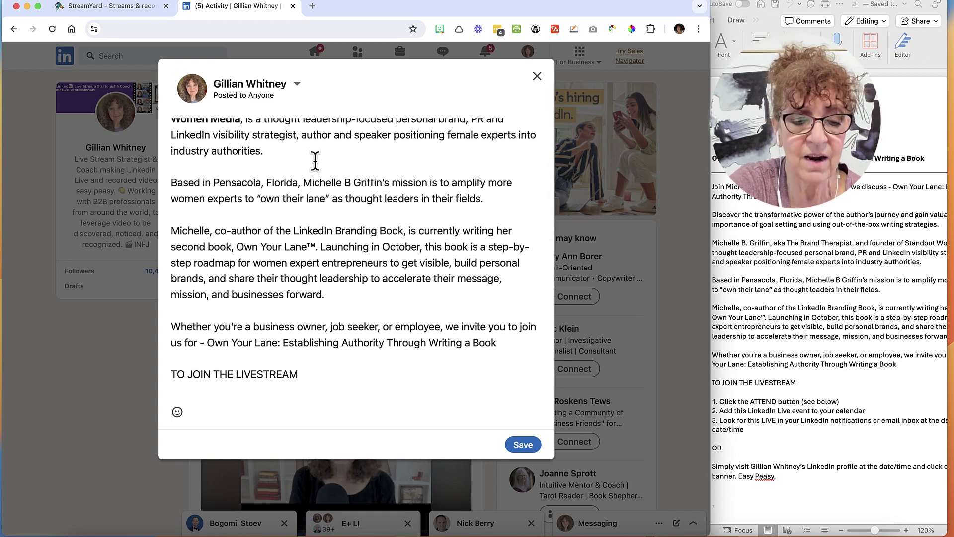
{"action": "type", "text": "@"}
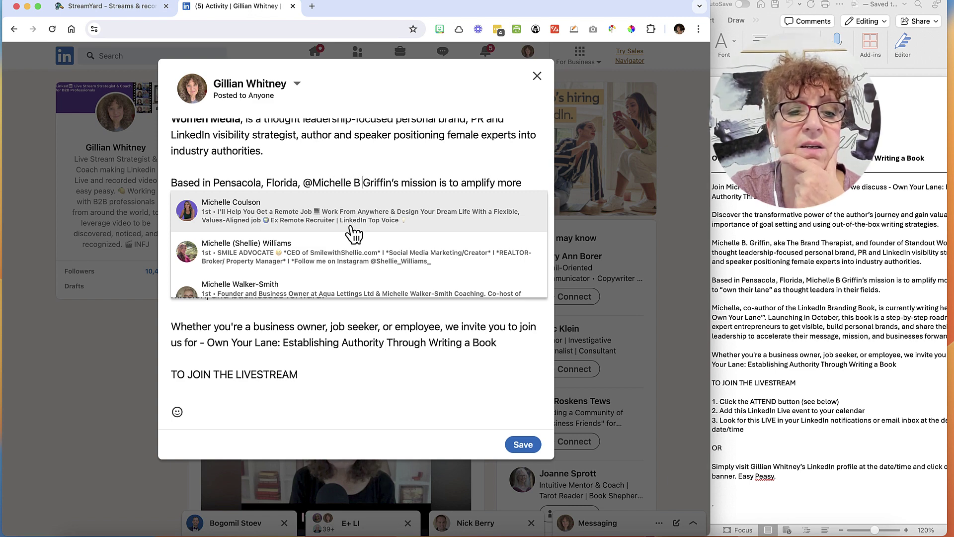
{"action": "left_click", "coordinate": [354, 226]}
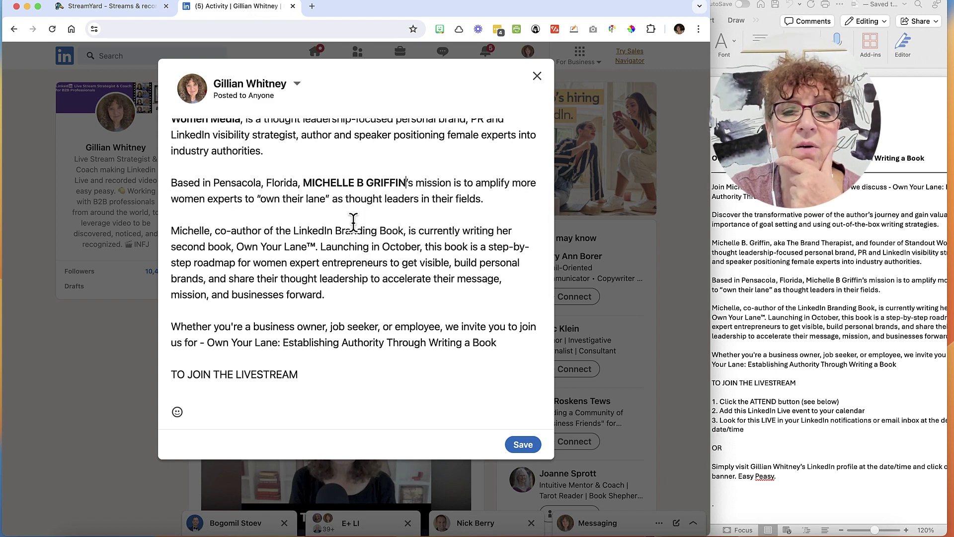
- Tag the host's profile in the "Simply visit" line after the join instructions and save the edited post
{"action": "scroll", "coordinate": [312, 309], "scroll_direction": "down", "scroll_amount": 5}
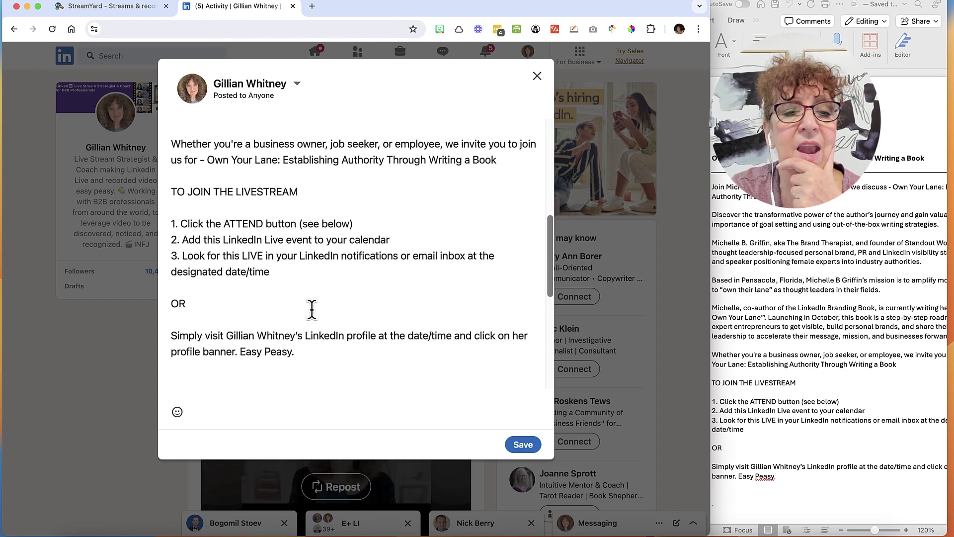
{"action": "scroll", "coordinate": [312, 309], "scroll_direction": "down", "scroll_amount": 1}
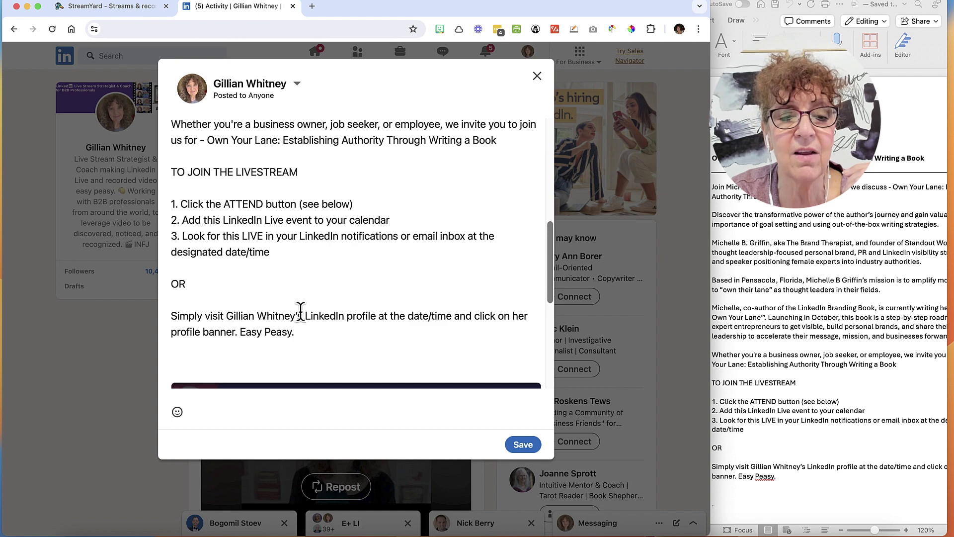
{"action": "type", "text": "@"}
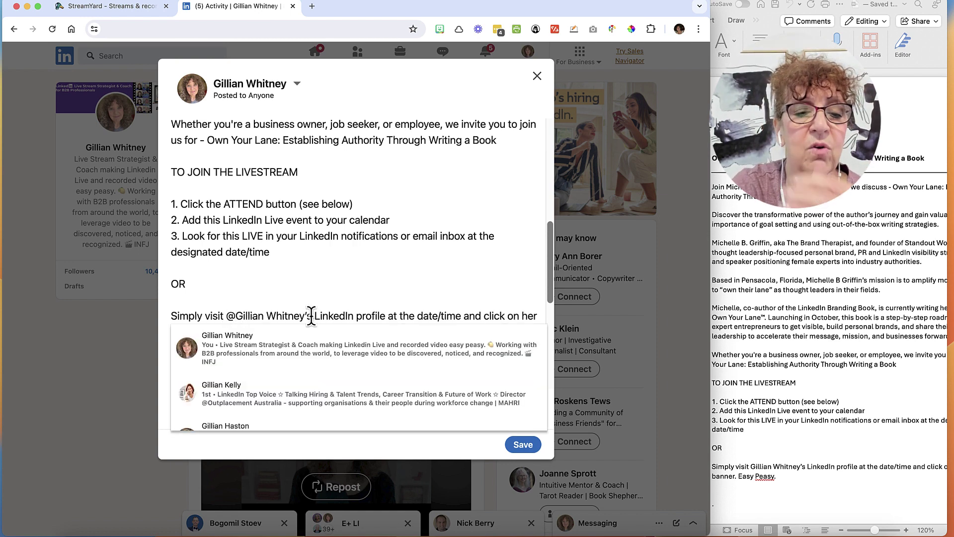
{"action": "left_click", "coordinate": [361, 356]}
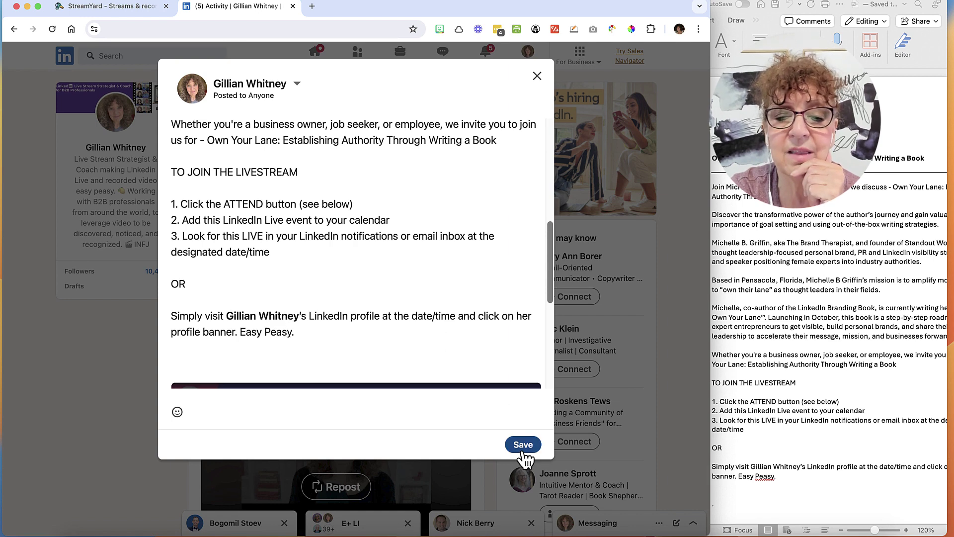
{"action": "scroll", "coordinate": [487, 403], "scroll_direction": "down", "scroll_amount": 5}
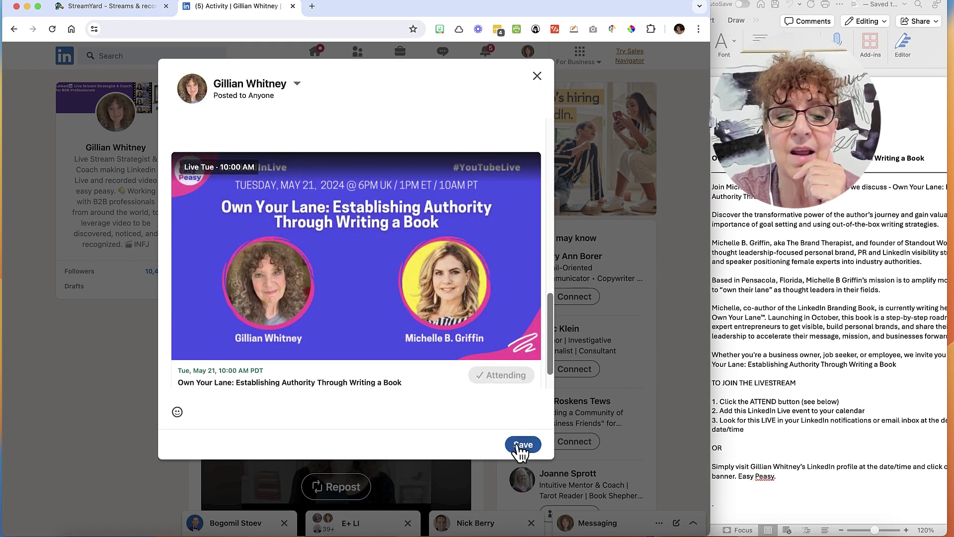
{"action": "left_click", "coordinate": [522, 445]}
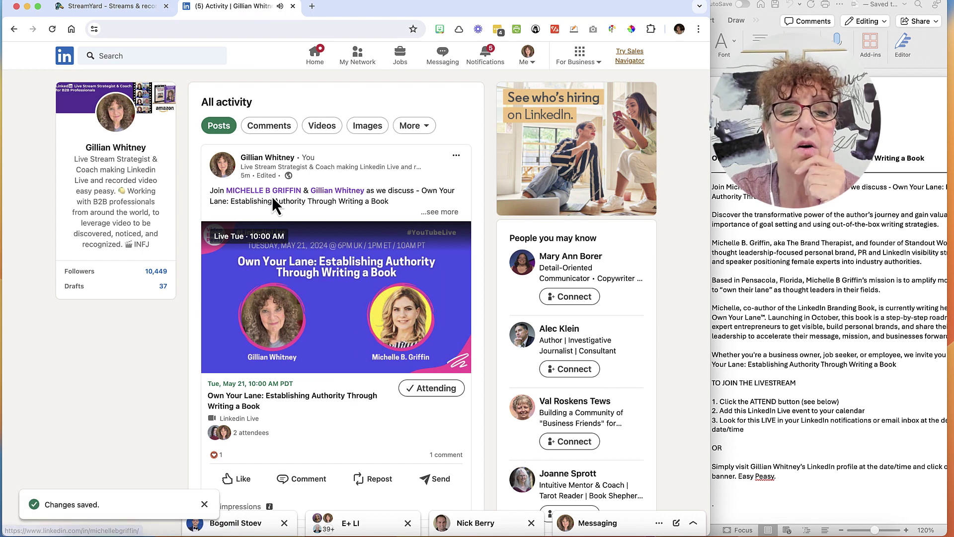
- Expand the saved live event post and review its tagged names, join instructions and event card
{"action": "left_click", "coordinate": [443, 212]}
{"action": "scroll", "coordinate": [446, 214], "scroll_direction": "down", "scroll_amount": 1}
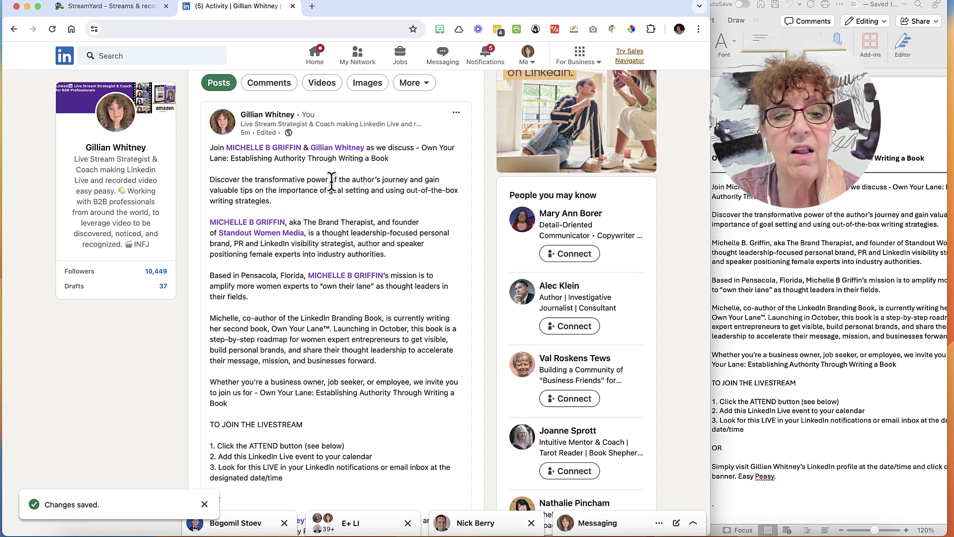
{"action": "scroll", "coordinate": [315, 309], "scroll_direction": "down", "scroll_amount": 3}
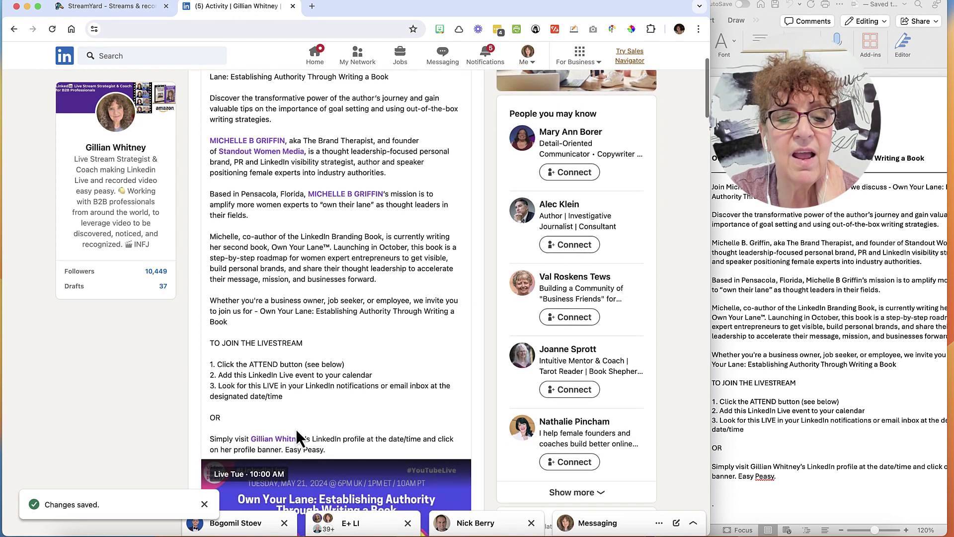
{"action": "scroll", "coordinate": [351, 373], "scroll_direction": "down", "scroll_amount": 2}
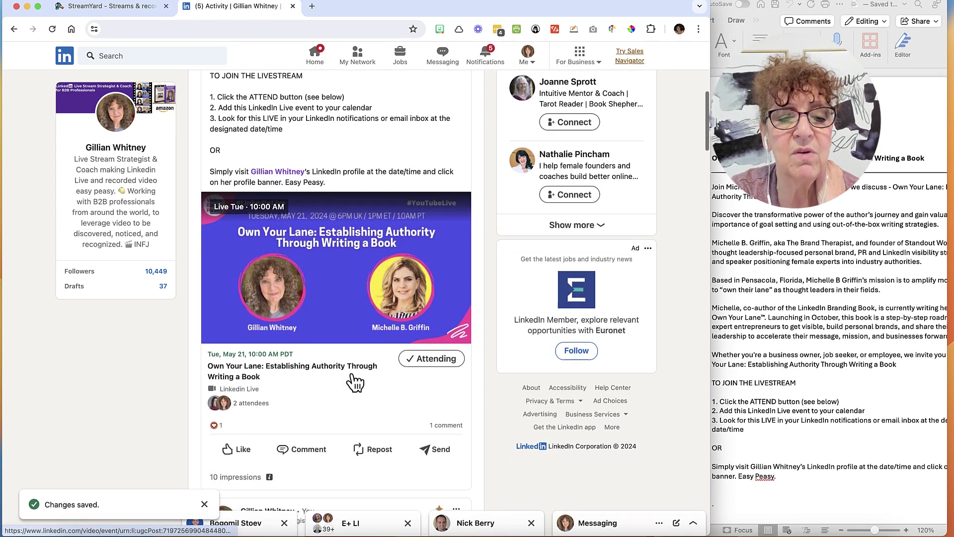
{"action": "scroll", "coordinate": [366, 411], "scroll_direction": "up", "scroll_amount": 10}
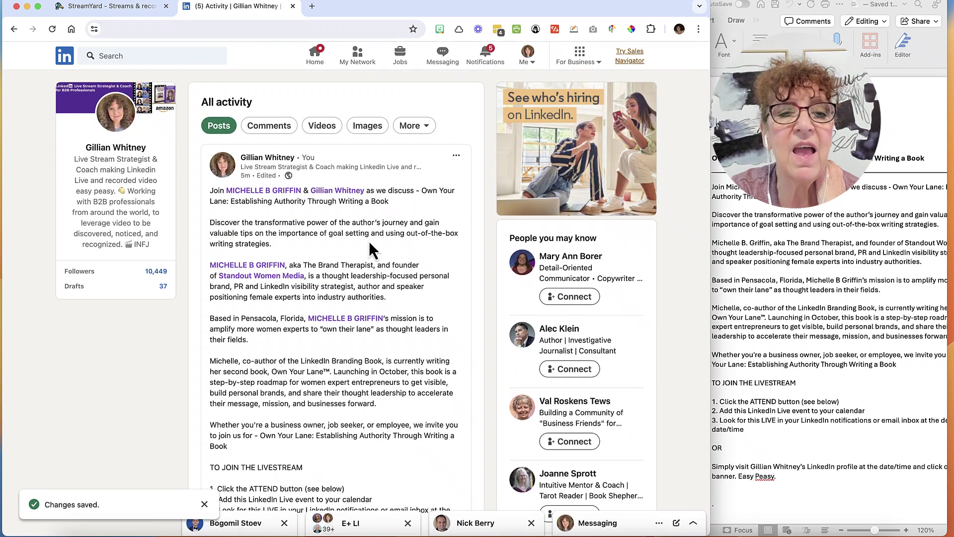
{"action": "scroll", "coordinate": [325, 213], "scroll_direction": "down", "scroll_amount": 7}
{"action": "scroll", "coordinate": [318, 214], "scroll_direction": "down", "scroll_amount": 3}
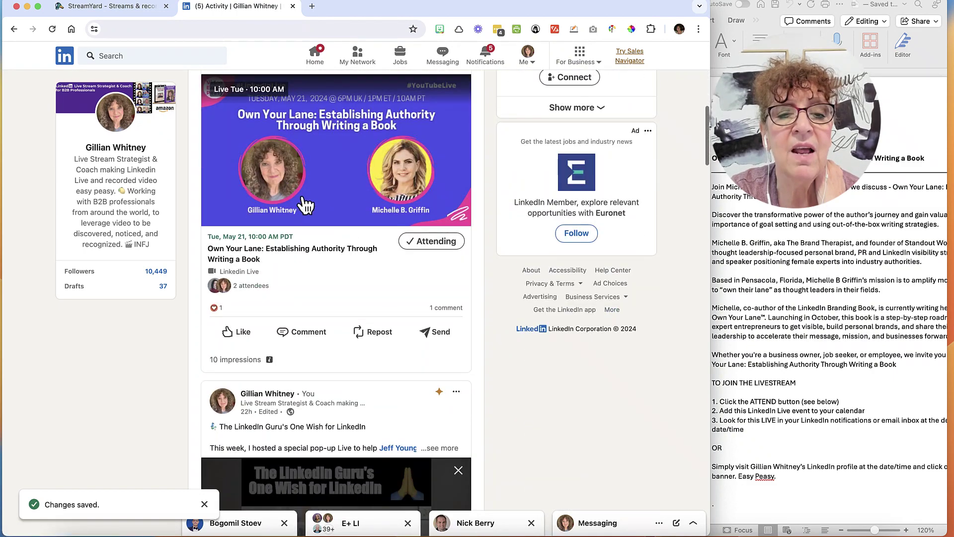
{"action": "scroll", "coordinate": [304, 207], "scroll_direction": "up", "scroll_amount": 9}
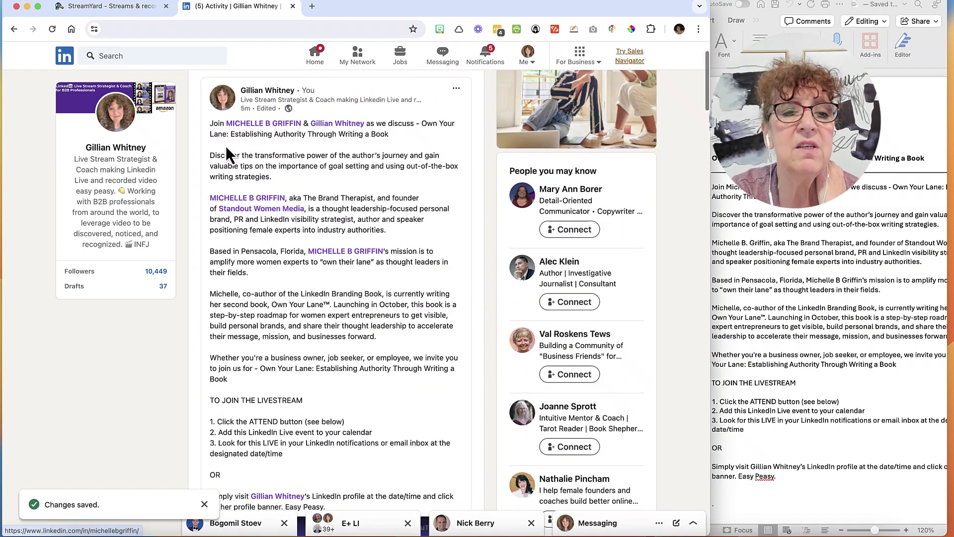
{"action": "left_click_drag", "start_coordinate": [211, 125], "coordinate": [266, 421]}
{"action": "scroll", "coordinate": [268, 315], "scroll_direction": "down", "scroll_amount": 1}
{"action": "scroll", "coordinate": [269, 315], "scroll_direction": "down", "scroll_amount": 4}
{"action": "left_click_drag", "start_coordinate": [269, 315], "coordinate": [269, 316]}
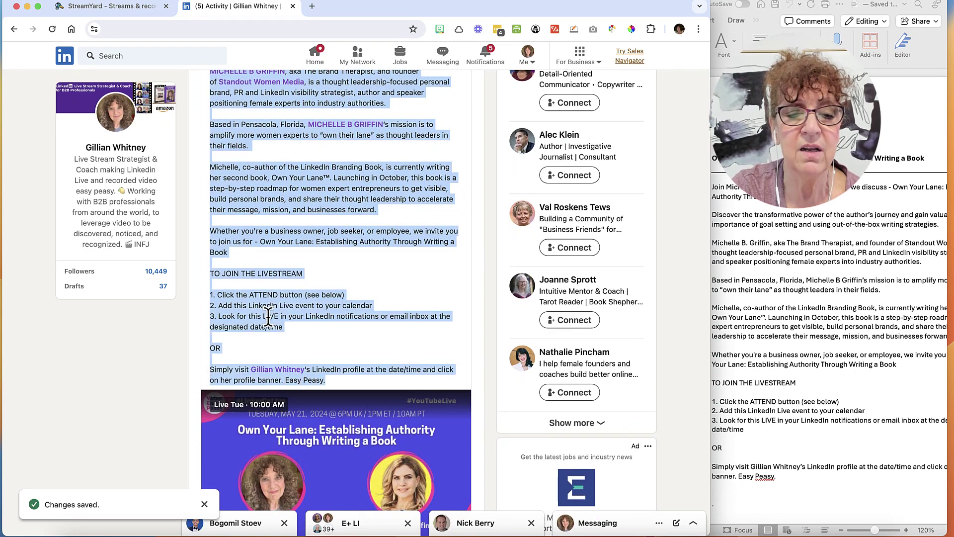
{"action": "right_click", "coordinate": [318, 203]}
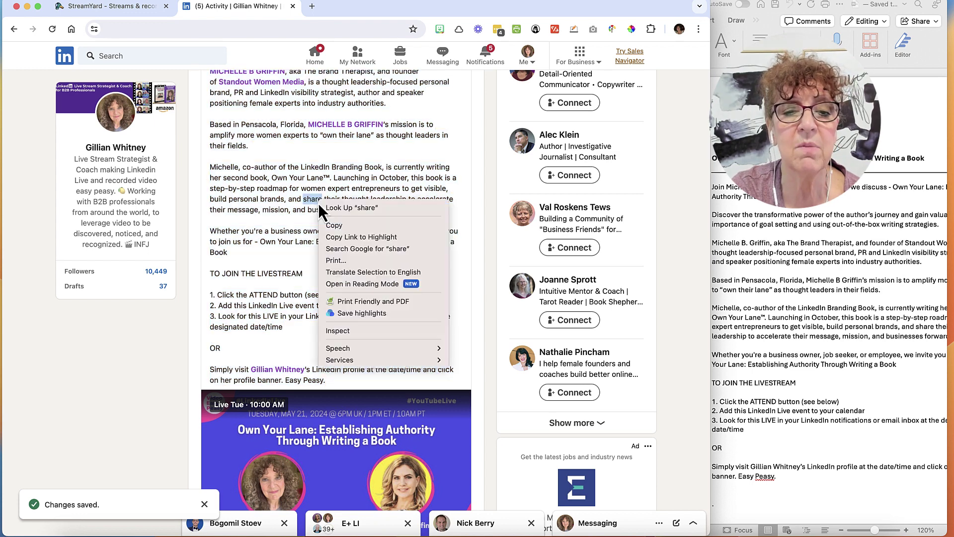
{"action": "left_click", "coordinate": [300, 315]}
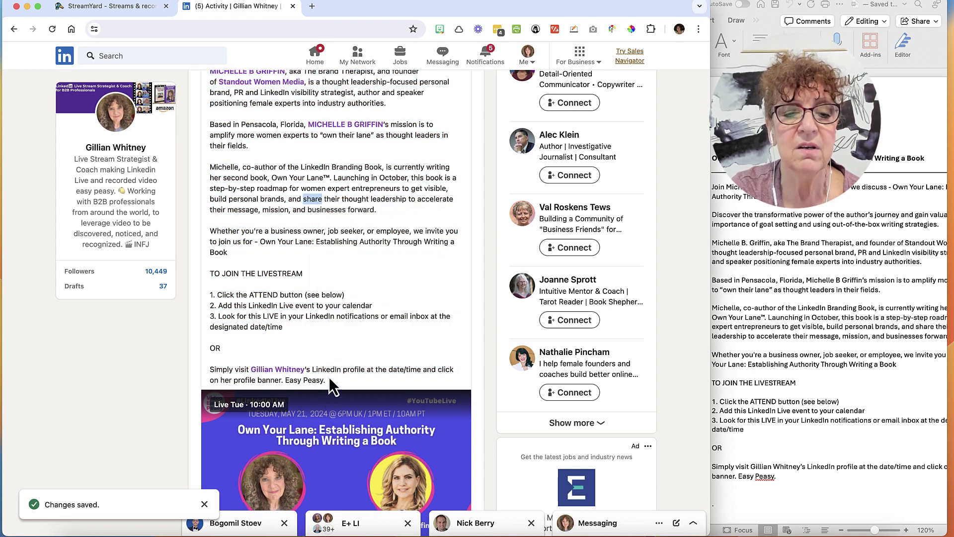
- Copy the whole text of the event post, from the opening "Join" line through "Easy Peasy."
{"action": "left_click_drag", "start_coordinate": [330, 384], "coordinate": [241, 141]}
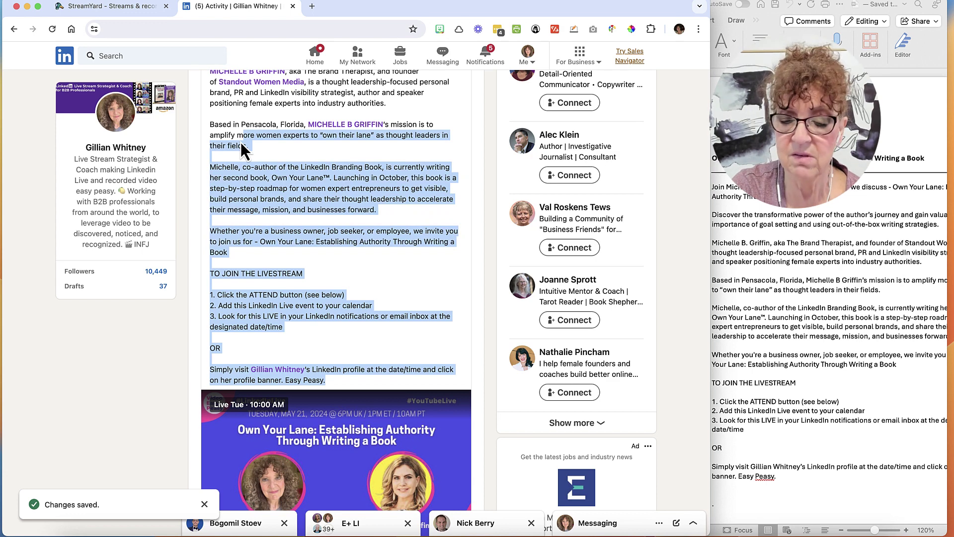
{"action": "key", "text": "shift+Up"}
{"action": "key", "text": "shift+Up"}
{"action": "key", "text": "shift+Up"}
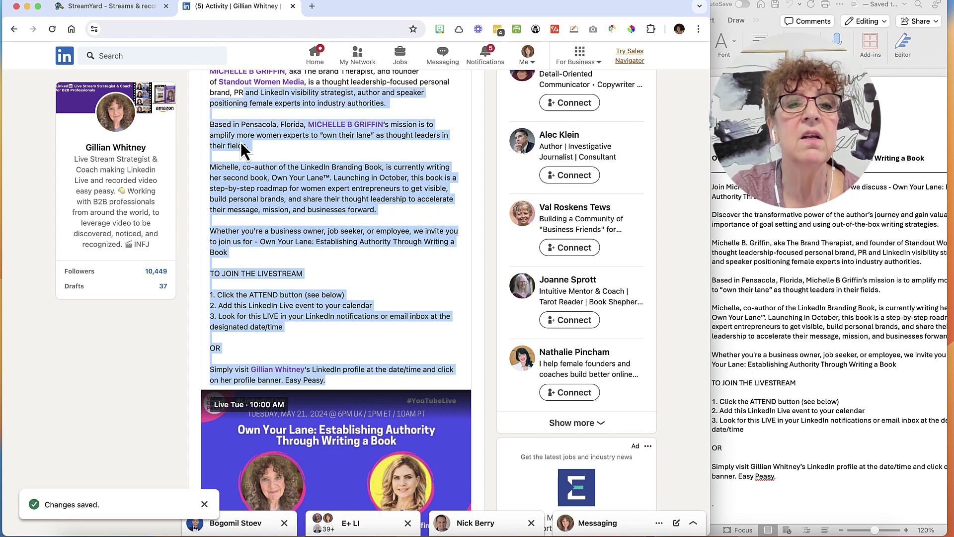
{"action": "scroll", "coordinate": [240, 141], "scroll_direction": "up", "scroll_amount": 3}
{"action": "key", "text": "shift+Up"}
{"action": "key", "text": "shift+Up"}
{"action": "key", "text": "shift+Up"}
{"action": "key", "text": "shift+Up"}
{"action": "key", "text": "shift+Up"}
{"action": "key", "text": "shift+Up"}
{"action": "key", "text": "shift+Up"}
{"action": "key", "text": "shift+Up"}
{"action": "key", "text": "shift+Up"}
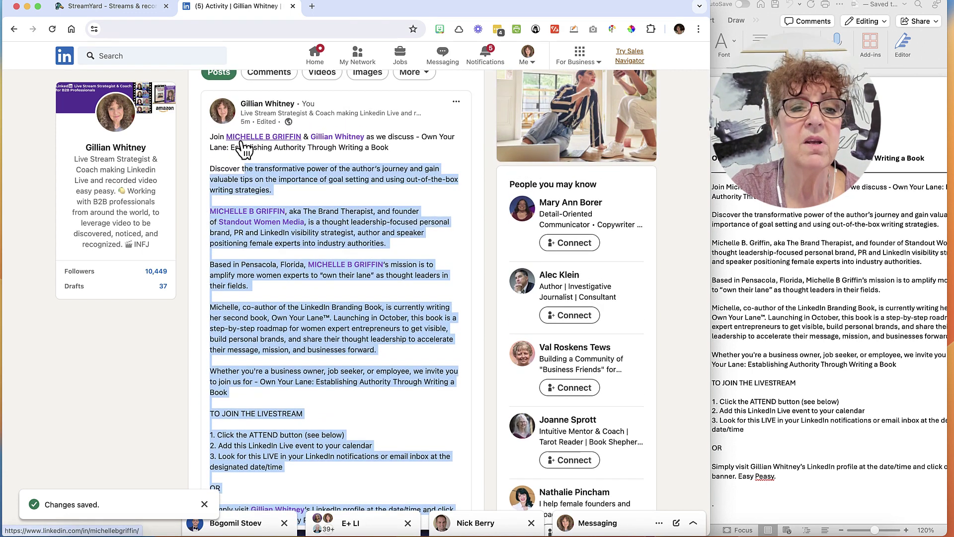
{"action": "key", "text": "shift+Up"}
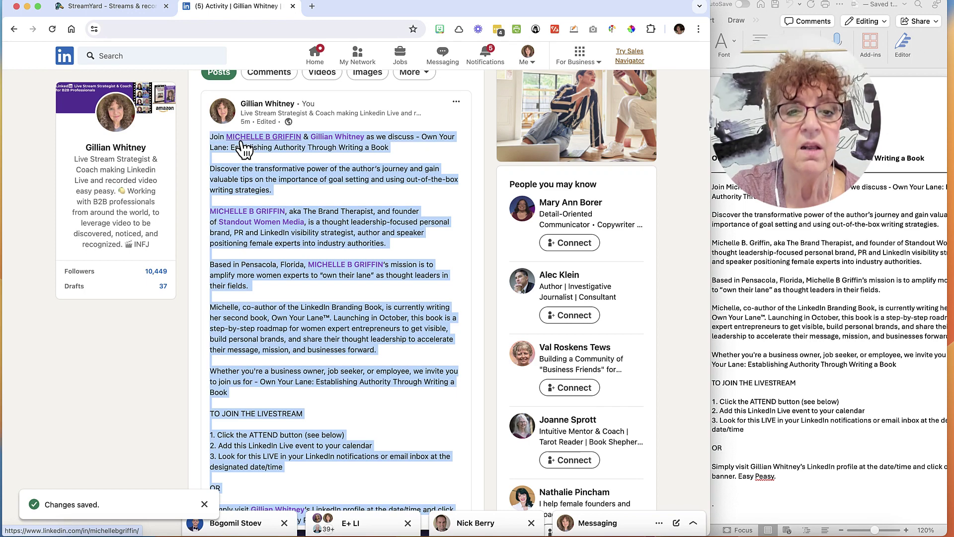
{"action": "right_click", "coordinate": [300, 171]}
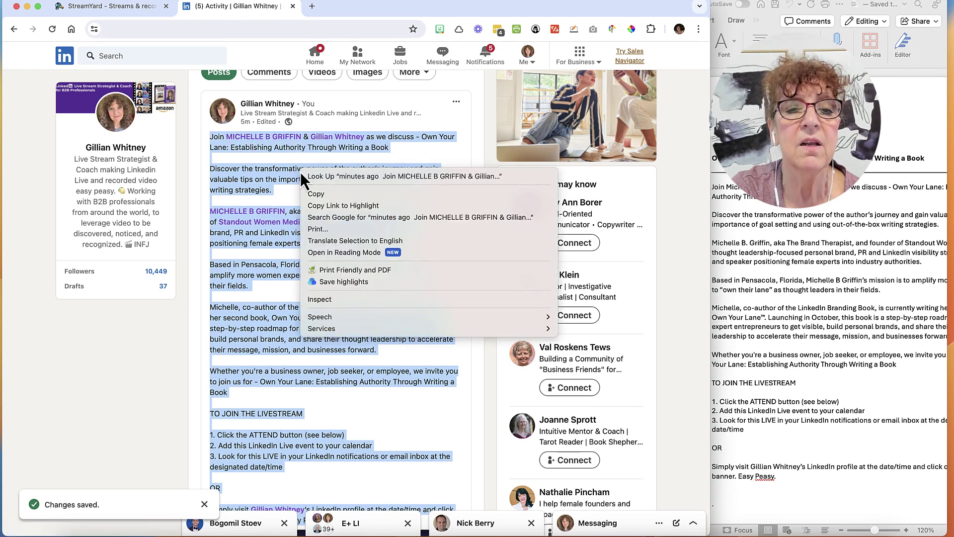
{"action": "left_click", "coordinate": [322, 195]}
- Open the live event's page from the post's event card and review its options for adding a description and speakers
{"action": "scroll", "coordinate": [347, 352], "scroll_direction": "down", "scroll_amount": 5}
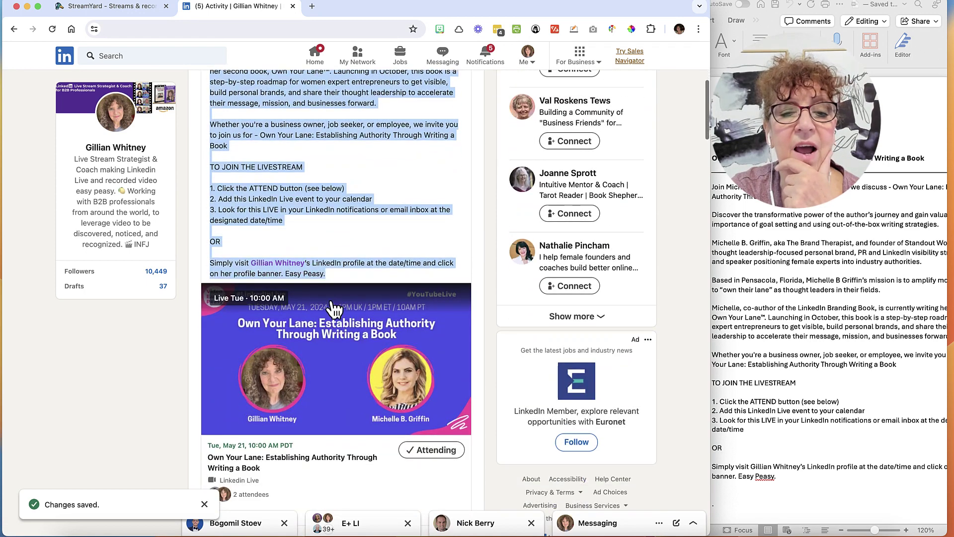
{"action": "left_click", "coordinate": [343, 345]}
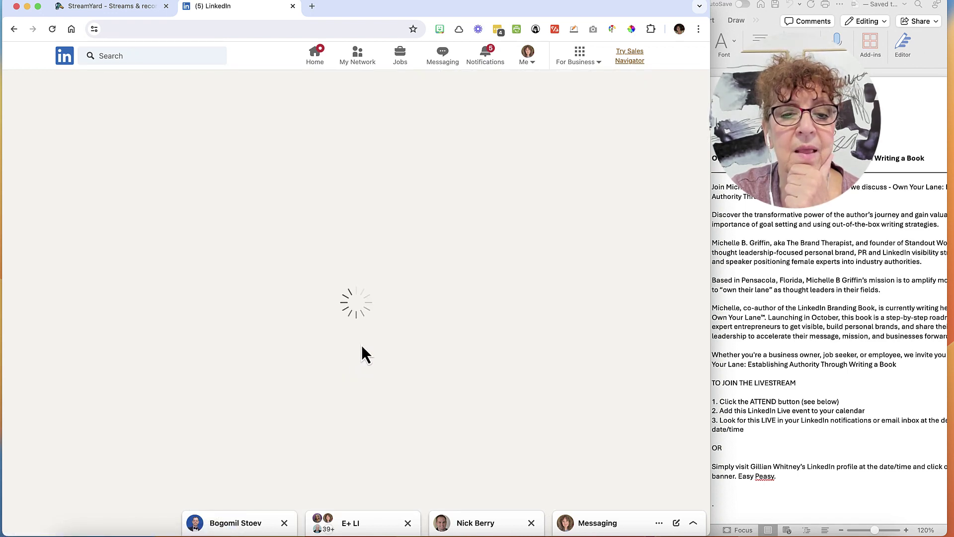
{"action": "scroll", "coordinate": [275, 350], "scroll_direction": "down", "scroll_amount": 2}
{"action": "scroll", "coordinate": [274, 345], "scroll_direction": "down", "scroll_amount": 3}
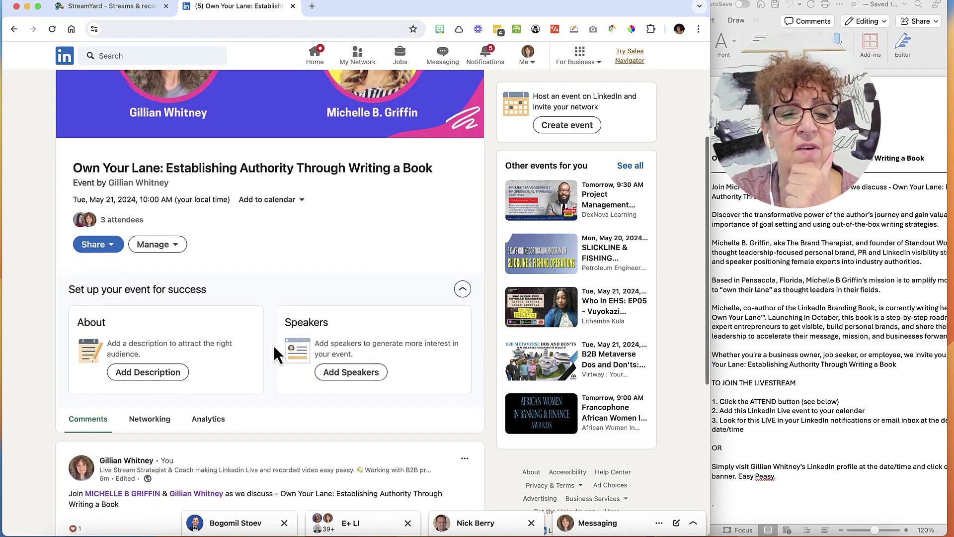
{"action": "scroll", "coordinate": [273, 345], "scroll_direction": "up", "scroll_amount": 3}
{"action": "scroll", "coordinate": [213, 348], "scroll_direction": "down", "scroll_amount": 3}
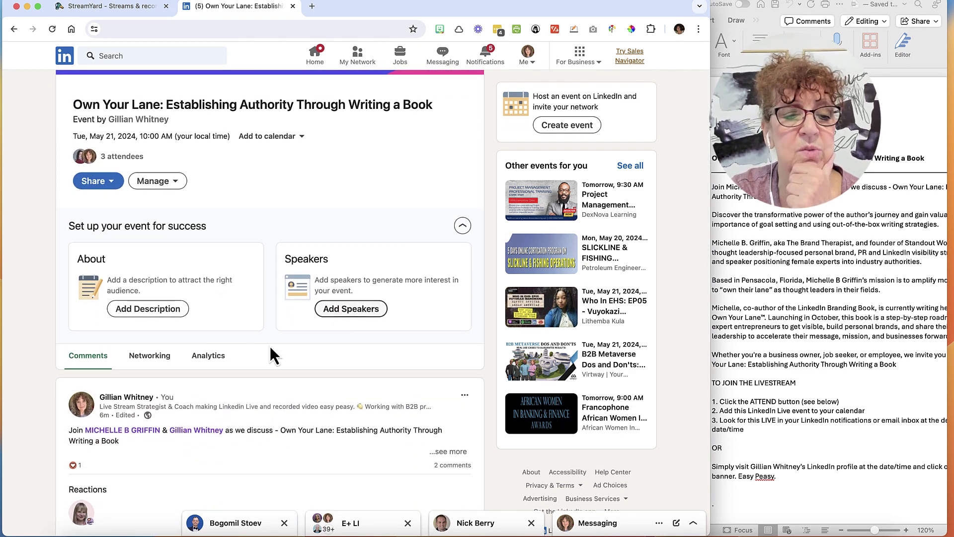
{"action": "scroll", "coordinate": [241, 392], "scroll_direction": "down", "scroll_amount": 3}
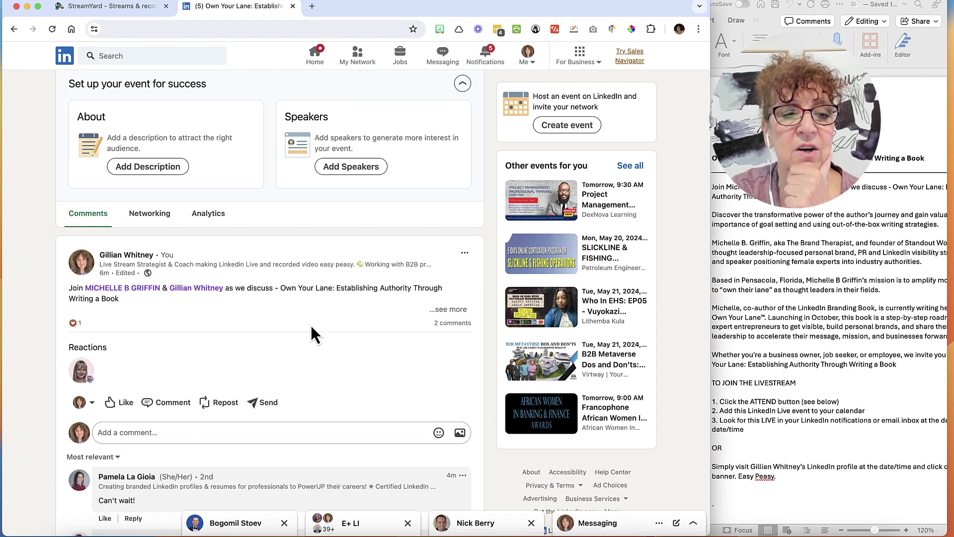
{"action": "scroll", "coordinate": [288, 328], "scroll_direction": "up", "scroll_amount": 1}
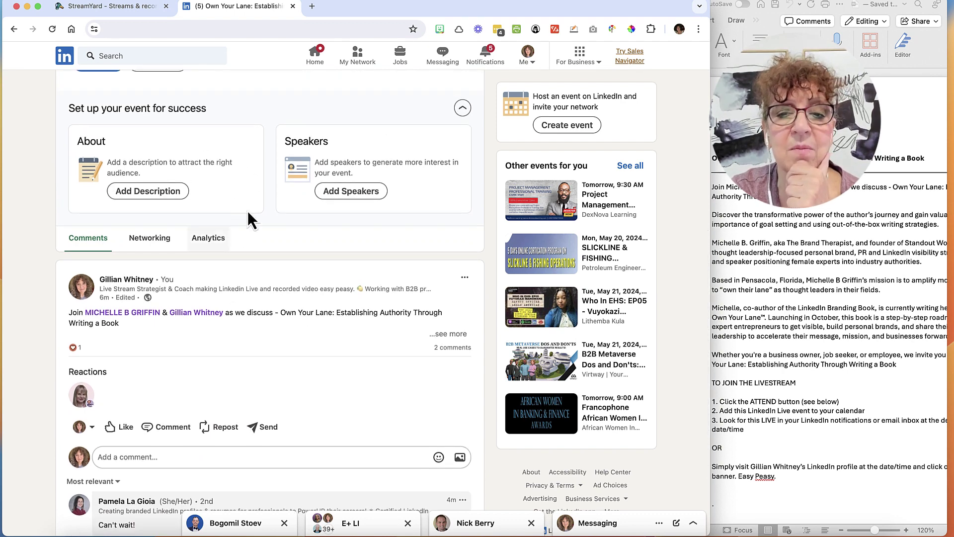
{"action": "scroll", "coordinate": [227, 207], "scroll_direction": "up", "scroll_amount": 2}
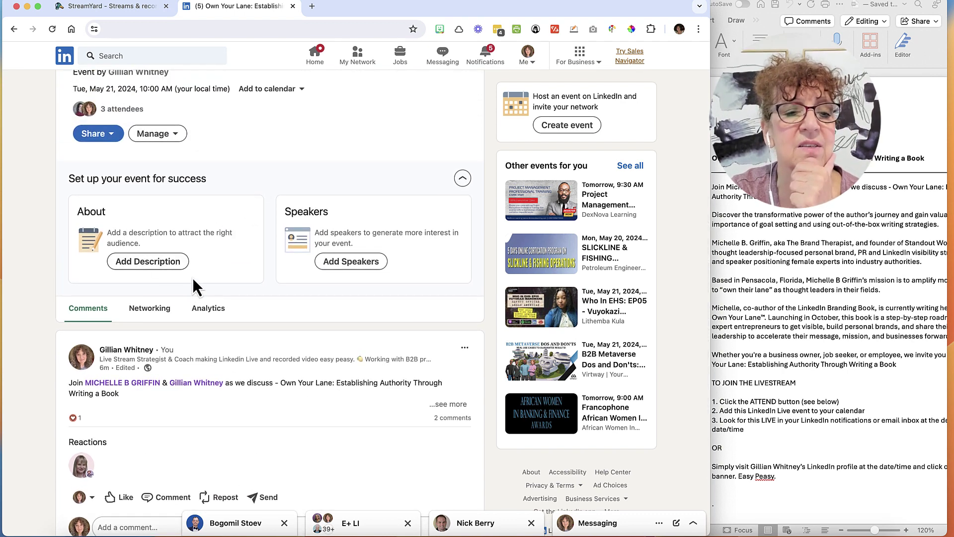
{"action": "scroll", "coordinate": [201, 300], "scroll_direction": "up", "scroll_amount": 3}
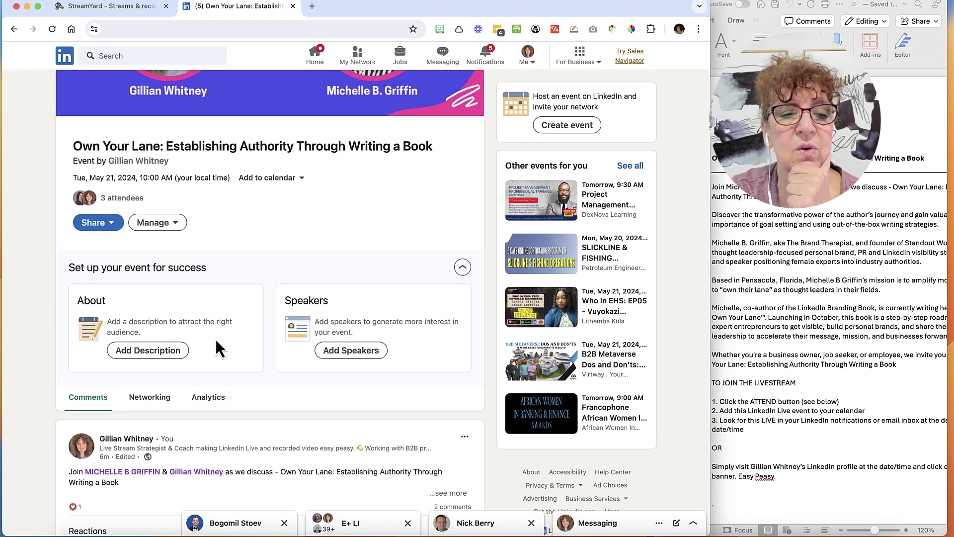
- Add the guest and the host as speakers in the event's details
{"action": "left_click", "coordinate": [351, 351]}
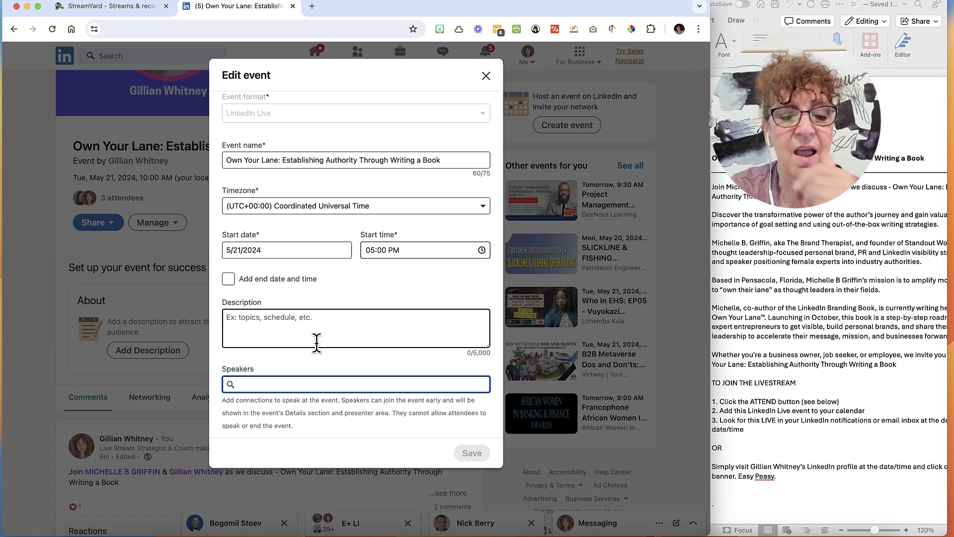
{"action": "type", "text": "mi"}
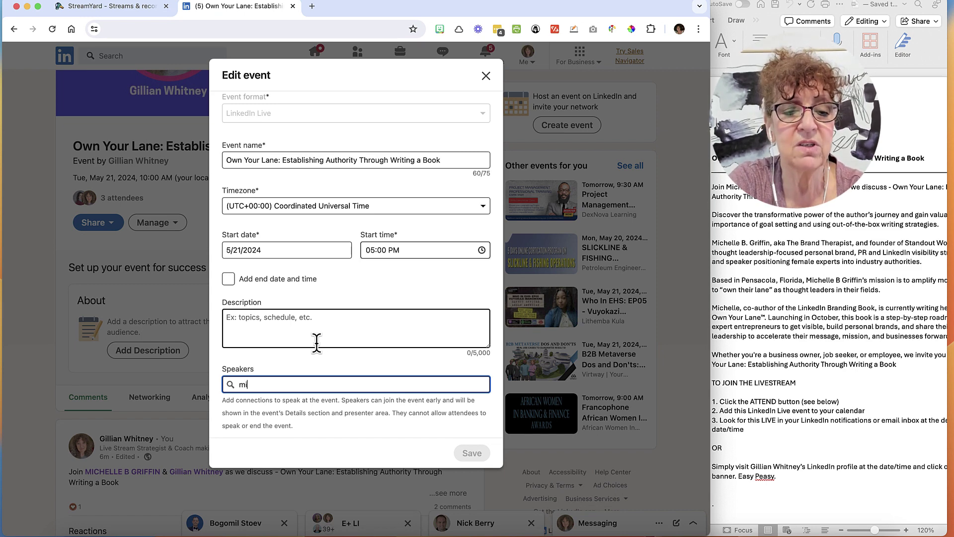
{"action": "type", "text": "chelle b "}
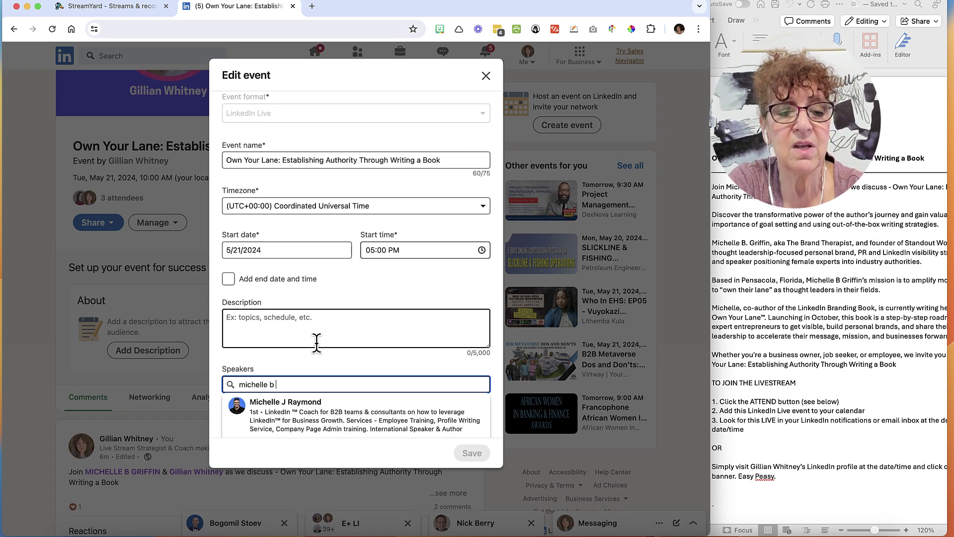
{"action": "type", "text": "gr"}
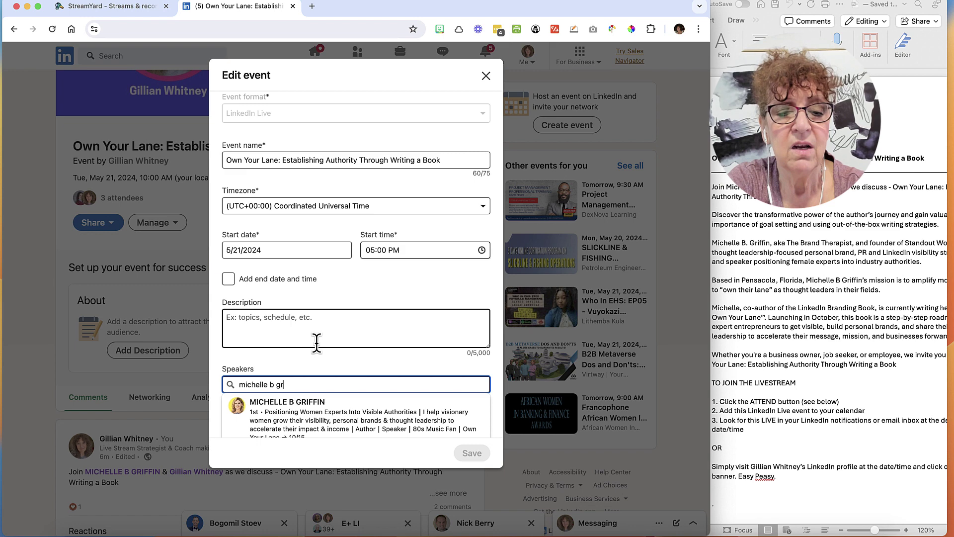
{"action": "left_click", "coordinate": [333, 407]}
{"action": "type", "text": "gillian"}
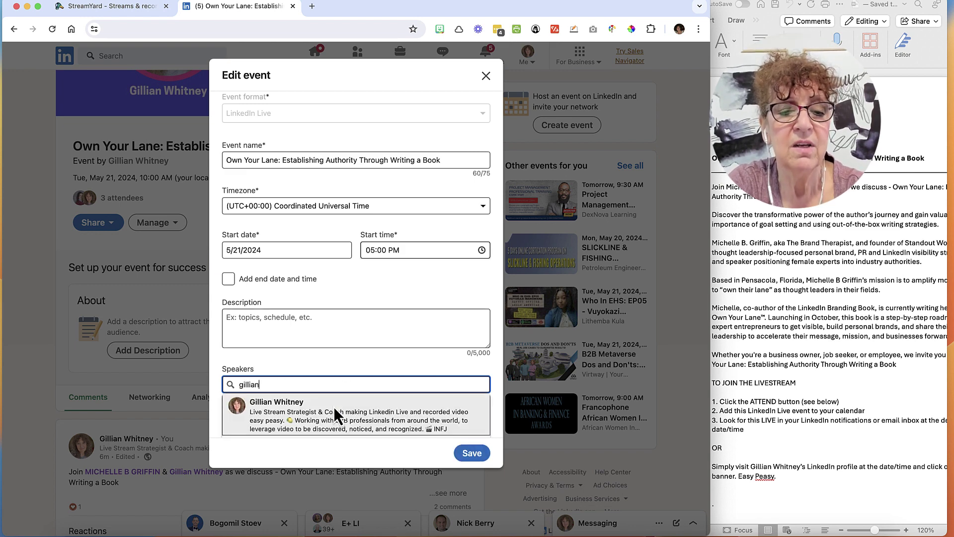
{"action": "left_click", "coordinate": [345, 422]}
{"action": "scroll", "coordinate": [350, 372], "scroll_direction": "down", "scroll_amount": 3}
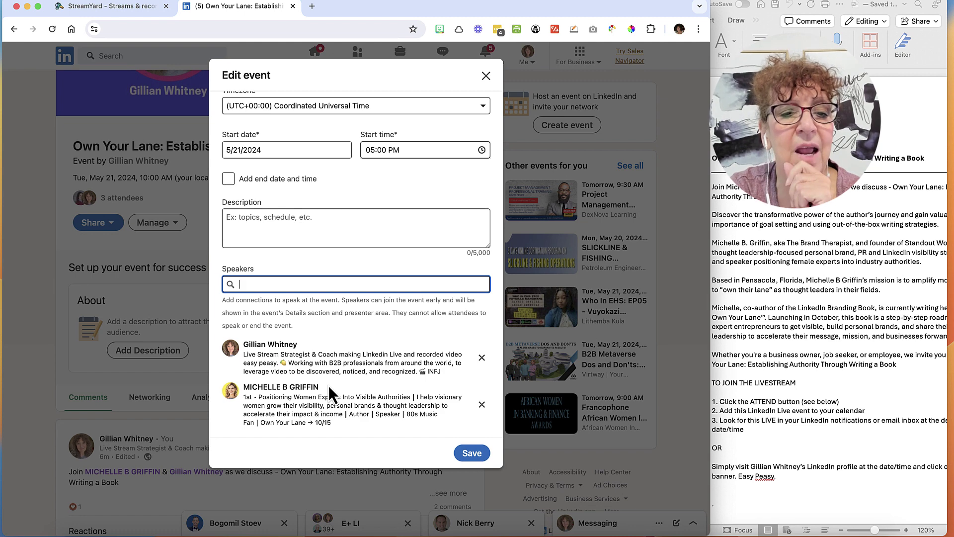
- Paste the copied post text into the event's description and check it from the end back to its beginning
{"action": "scroll", "coordinate": [343, 366], "scroll_direction": "up", "scroll_amount": 3}
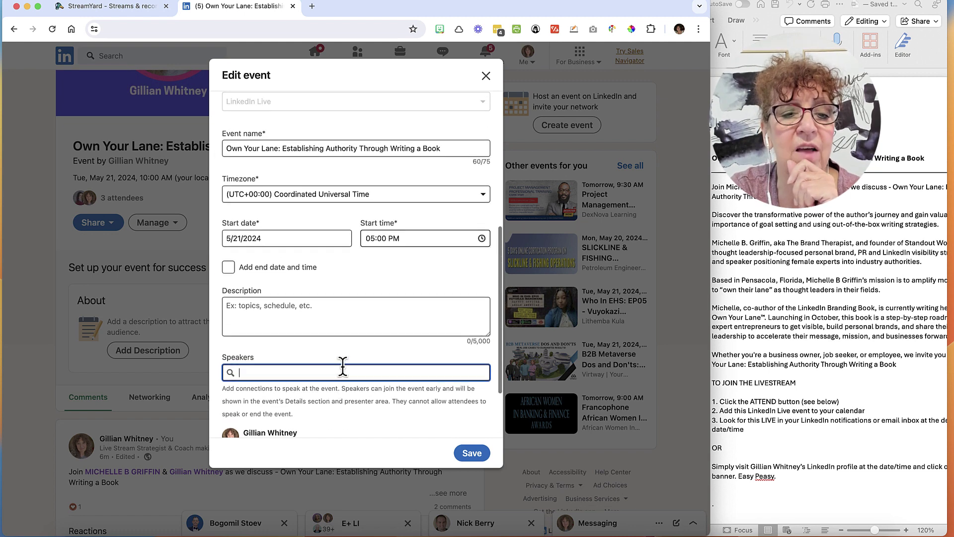
{"action": "left_click", "coordinate": [303, 305]}
{"action": "key", "text": "super+v"}
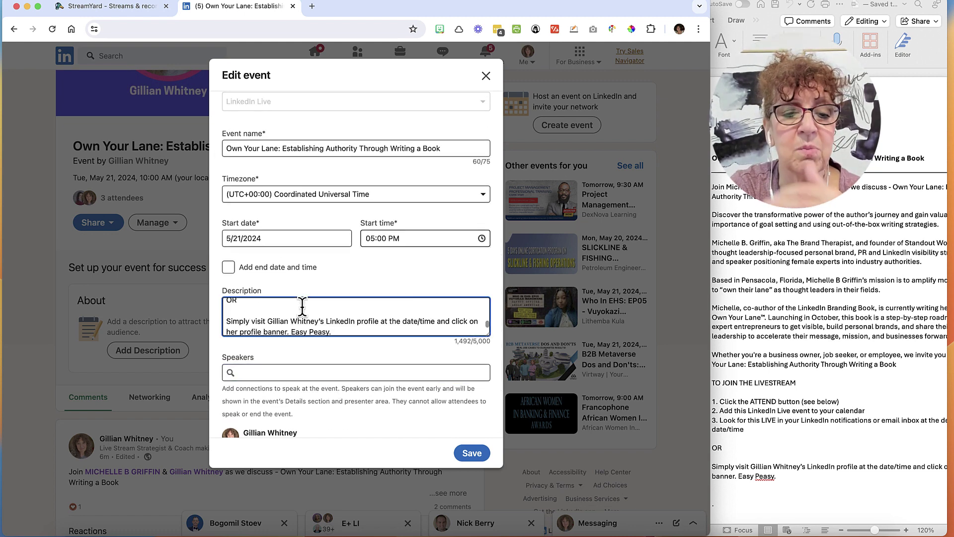
{"action": "scroll", "coordinate": [302, 305], "scroll_direction": "down", "scroll_amount": 5}
{"action": "scroll", "coordinate": [399, 237], "scroll_direction": "up", "scroll_amount": 2}
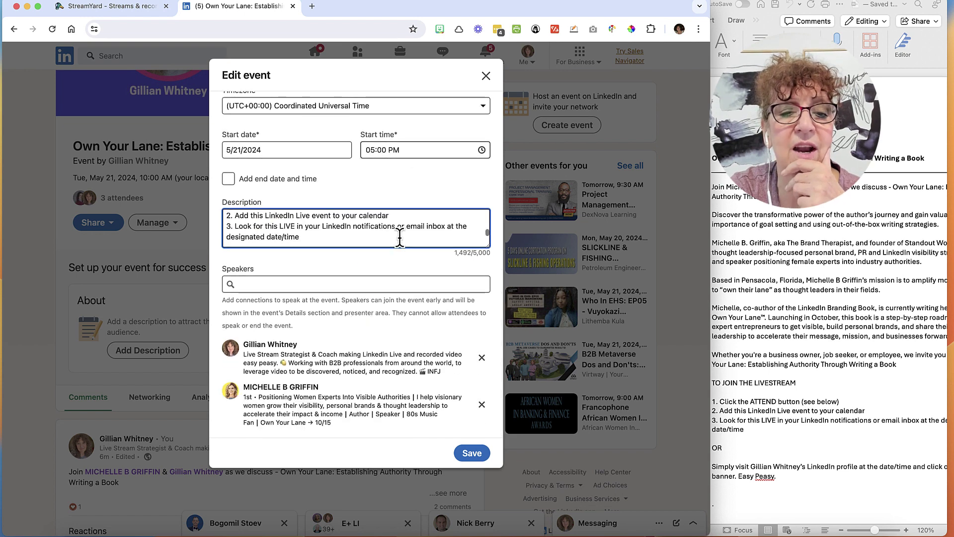
{"action": "scroll", "coordinate": [399, 238], "scroll_direction": "up", "scroll_amount": 10}
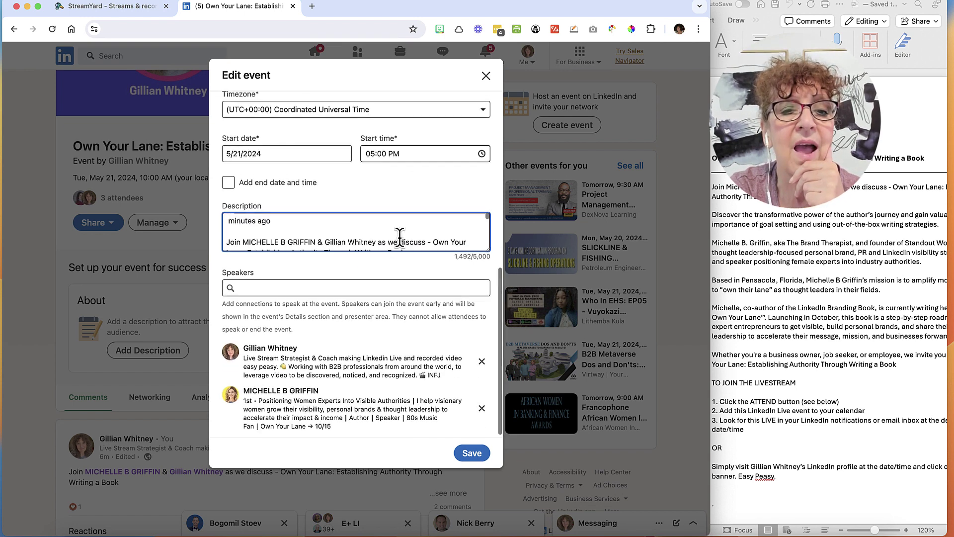
- Set the event's timezone to (UTC-07:00) Pacific Time (US and Canada), Tijuana
{"action": "scroll", "coordinate": [338, 288], "scroll_direction": "up", "scroll_amount": 5}
{"action": "scroll", "coordinate": [342, 314], "scroll_direction": "down", "scroll_amount": 1}
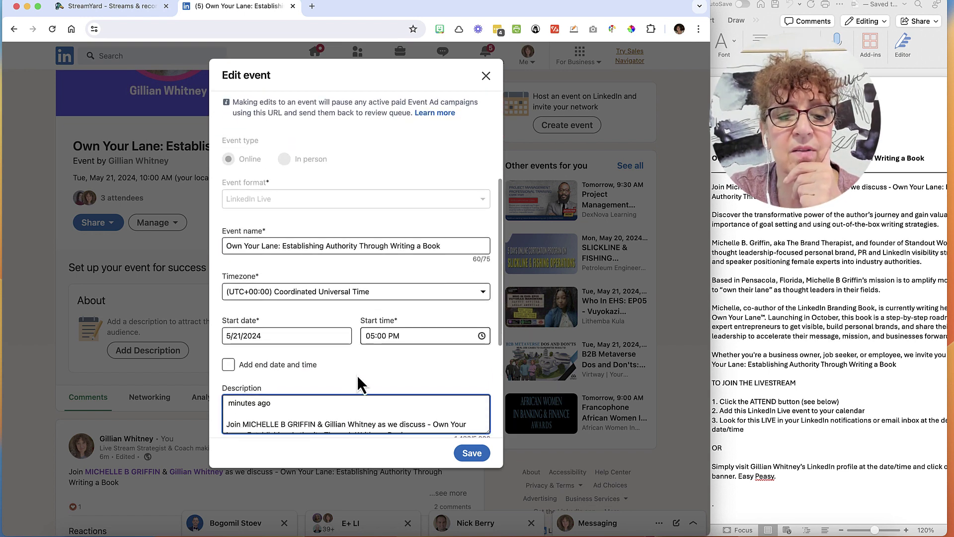
{"action": "scroll", "coordinate": [357, 375], "scroll_direction": "down", "scroll_amount": 2}
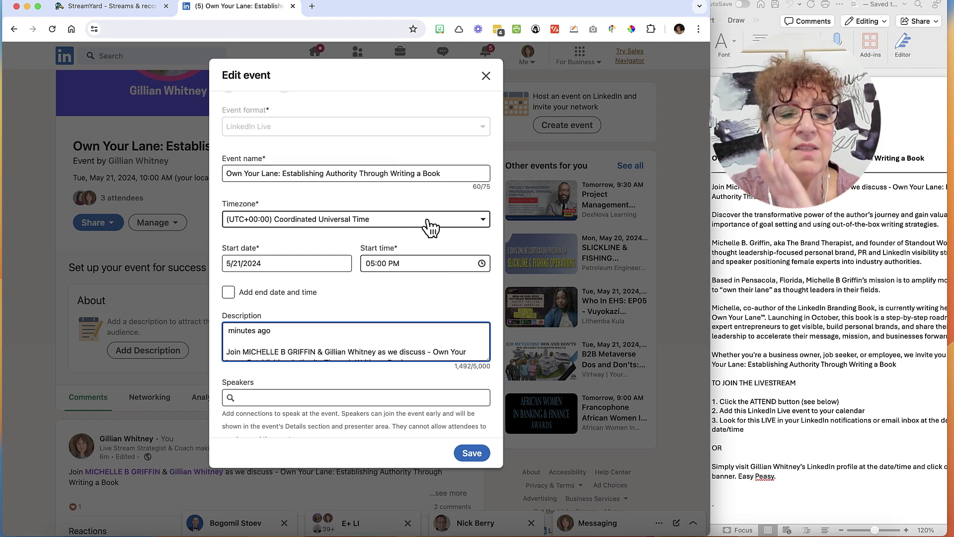
{"action": "left_click", "coordinate": [484, 220]}
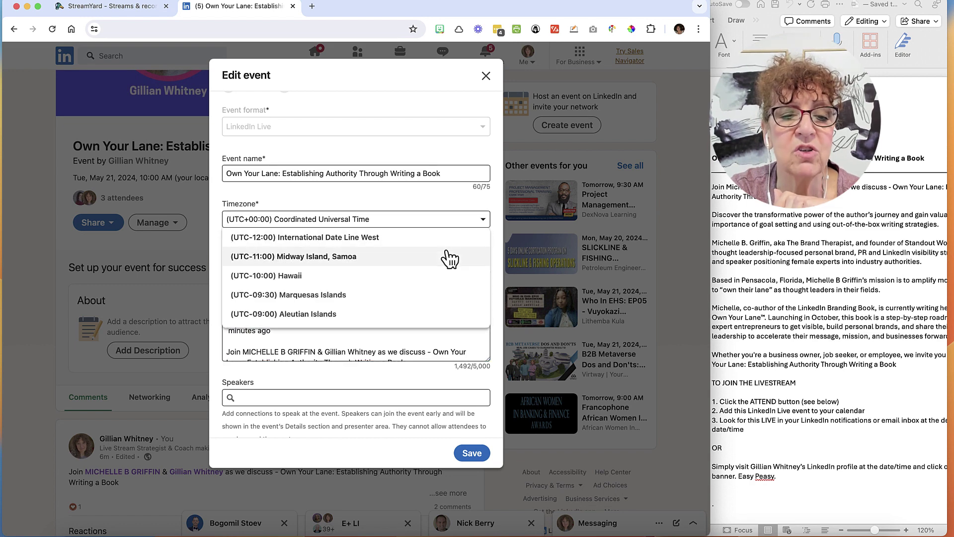
{"action": "scroll", "coordinate": [448, 255], "scroll_direction": "down", "scroll_amount": 5}
{"action": "left_click", "coordinate": [423, 266]}
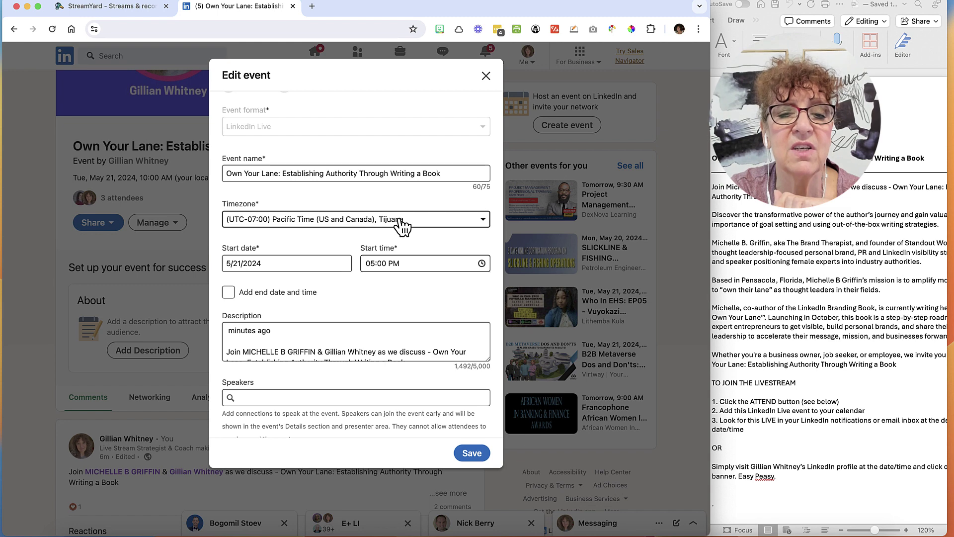
- Set the event's start time to 10:00 AM
{"action": "left_click", "coordinate": [450, 263]}
{"action": "left_click", "coordinate": [453, 263]}
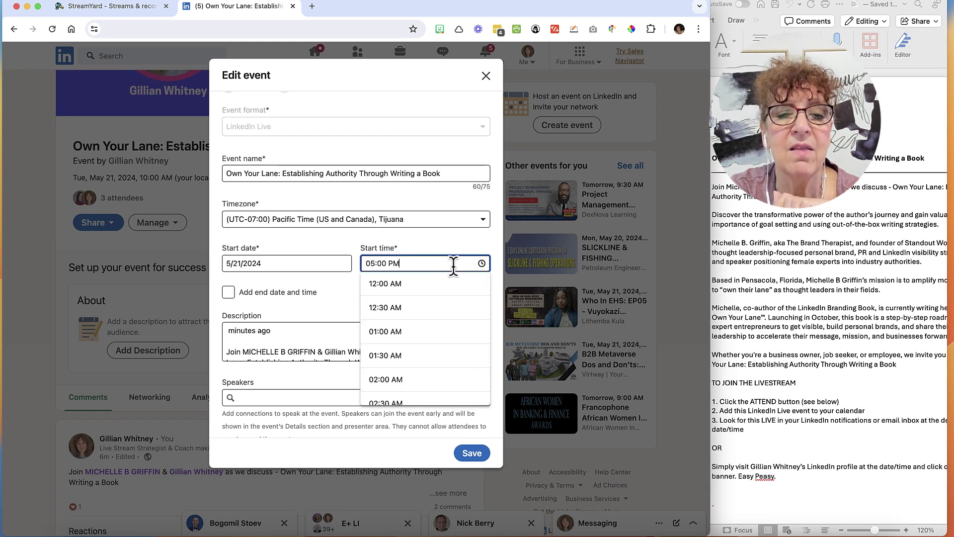
{"action": "scroll", "coordinate": [453, 313], "scroll_direction": "down", "scroll_amount": 1}
{"action": "scroll", "coordinate": [454, 316], "scroll_direction": "down", "scroll_amount": 7}
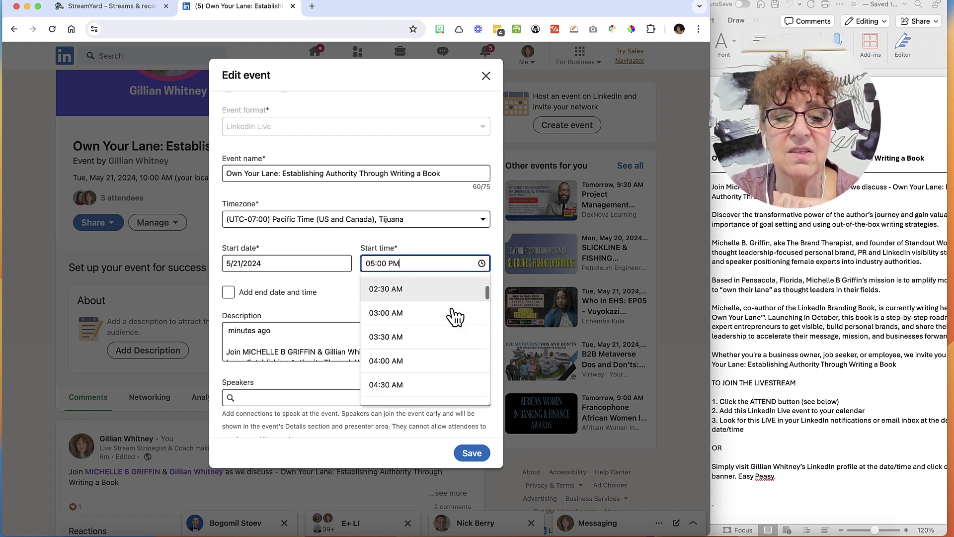
{"action": "scroll", "coordinate": [453, 313], "scroll_direction": "down", "scroll_amount": 2}
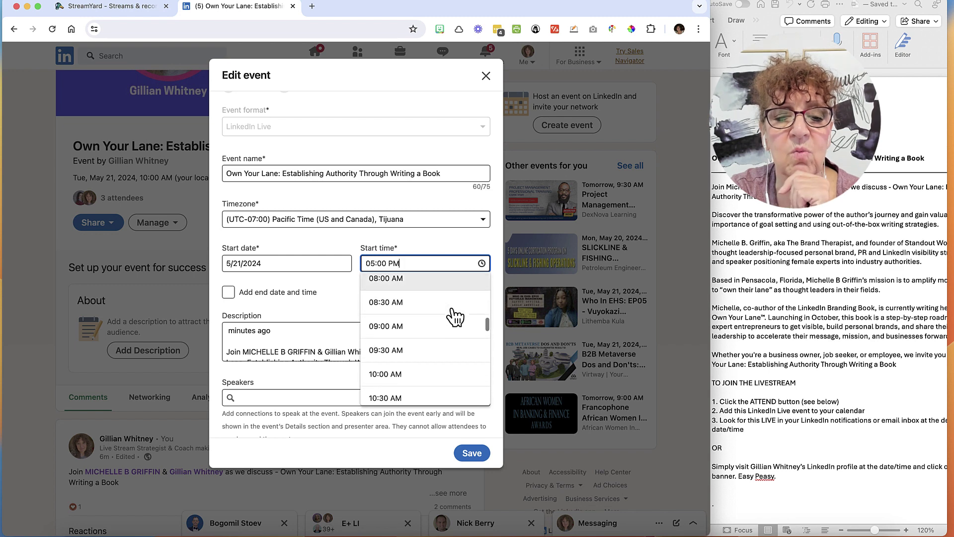
{"action": "left_click", "coordinate": [441, 310]}
{"action": "key", "text": "Tab"}
{"action": "key", "text": "space"}
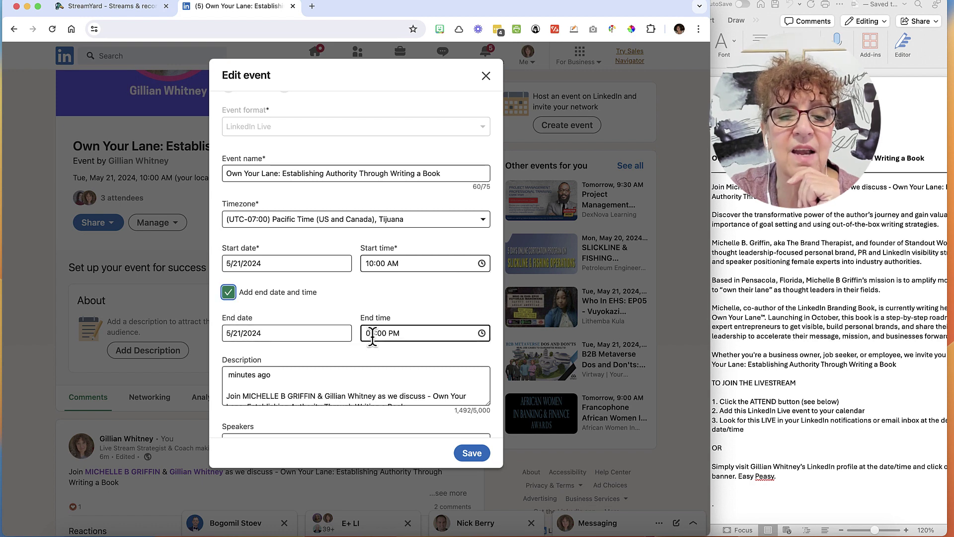
{"action": "left_click", "coordinate": [230, 294]}
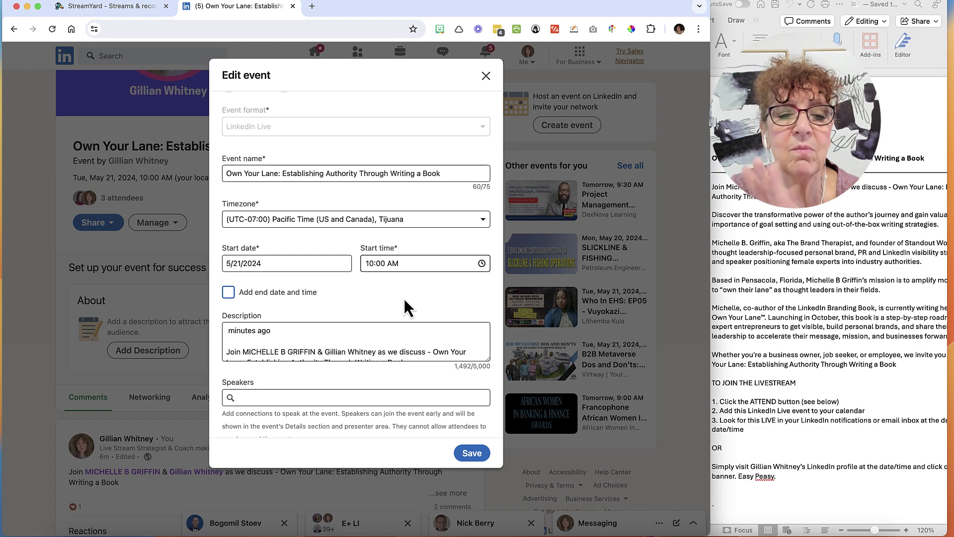
- Check the event's description and the listed speakers, and save the edited event details
{"action": "scroll", "coordinate": [403, 298], "scroll_direction": "down", "scroll_amount": 2}
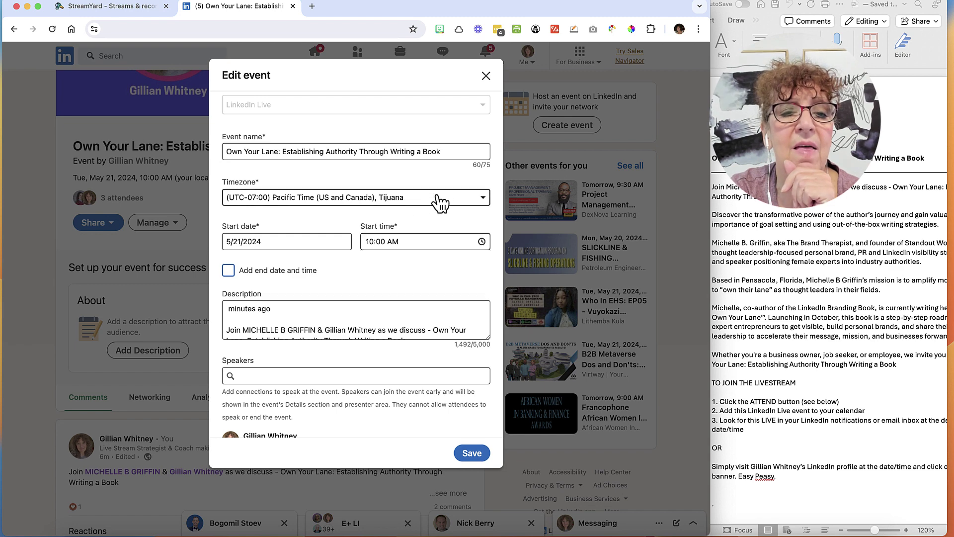
{"action": "scroll", "coordinate": [370, 304], "scroll_direction": "down", "scroll_amount": 1}
{"action": "scroll", "coordinate": [369, 304], "scroll_direction": "down", "scroll_amount": 3}
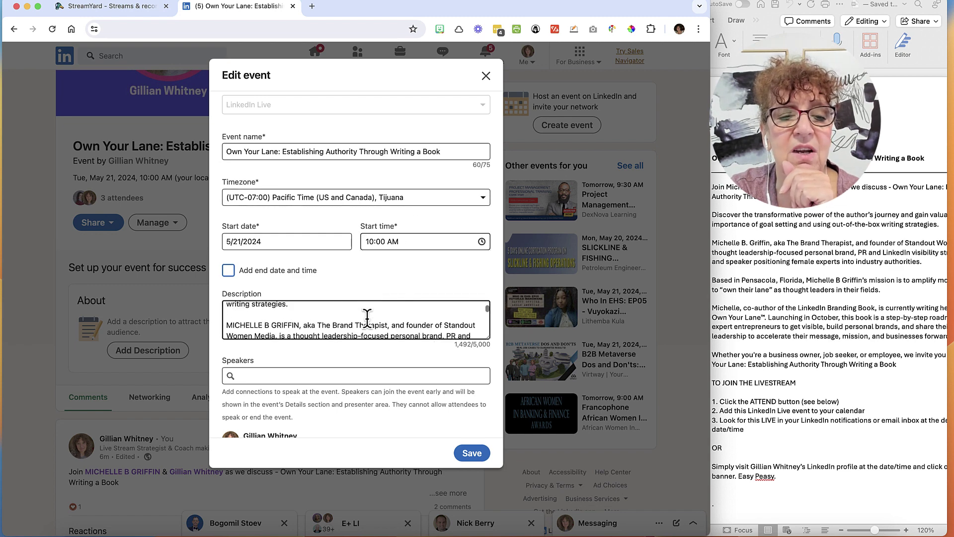
{"action": "scroll", "coordinate": [368, 342], "scroll_direction": "down", "scroll_amount": 3}
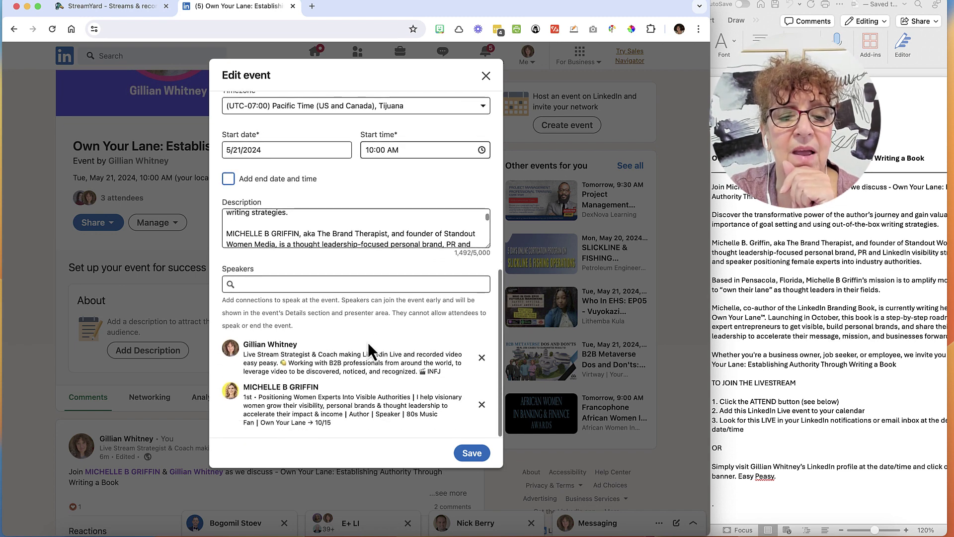
{"action": "left_click", "coordinate": [473, 453]}
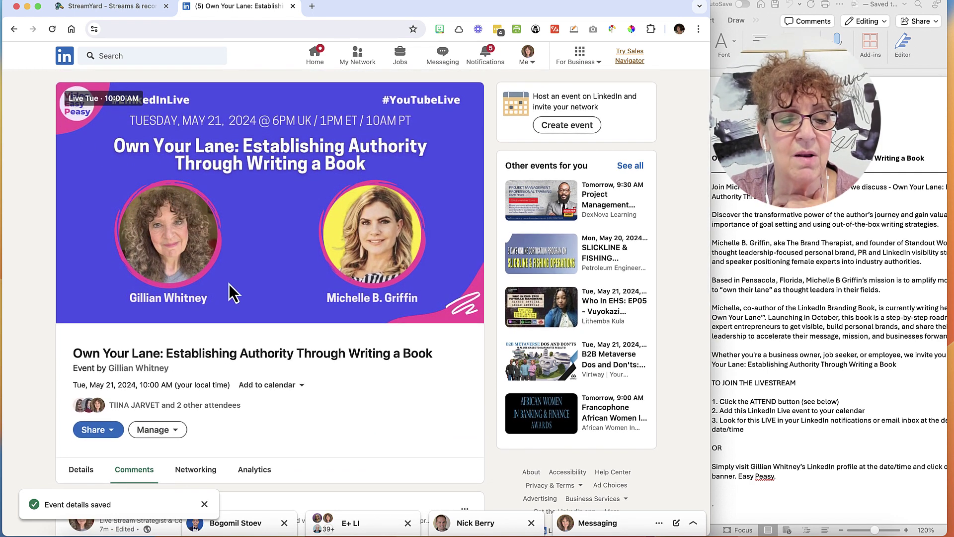
- Review the saved event page, from the banner and attendees to the post's reactions and comments, and dismiss the notification
{"action": "scroll", "coordinate": [287, 402], "scroll_direction": "down", "scroll_amount": 5}
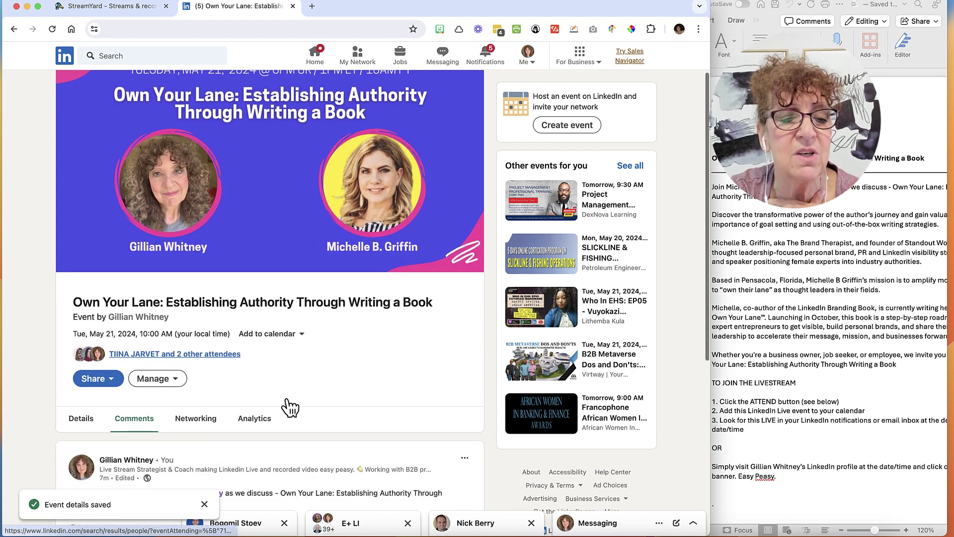
{"action": "scroll", "coordinate": [287, 405], "scroll_direction": "down", "scroll_amount": 5}
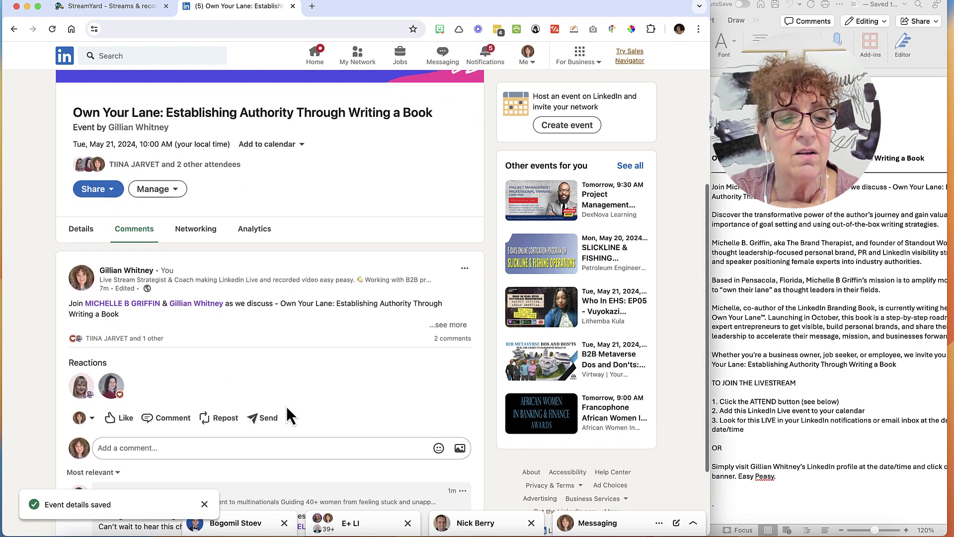
{"action": "scroll", "coordinate": [269, 378], "scroll_direction": "up", "scroll_amount": 5}
{"action": "scroll", "coordinate": [249, 348], "scroll_direction": "down", "scroll_amount": 7}
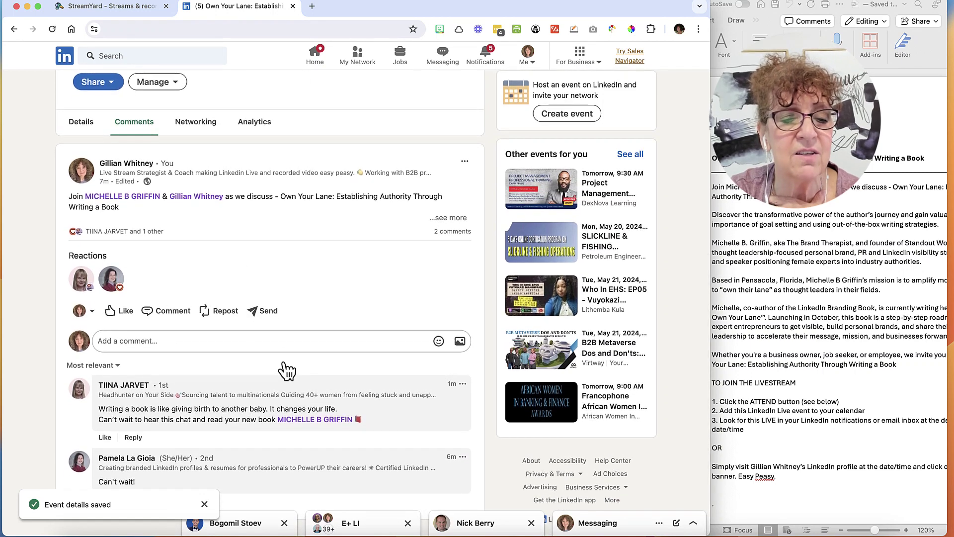
{"action": "left_click", "coordinate": [204, 504]}
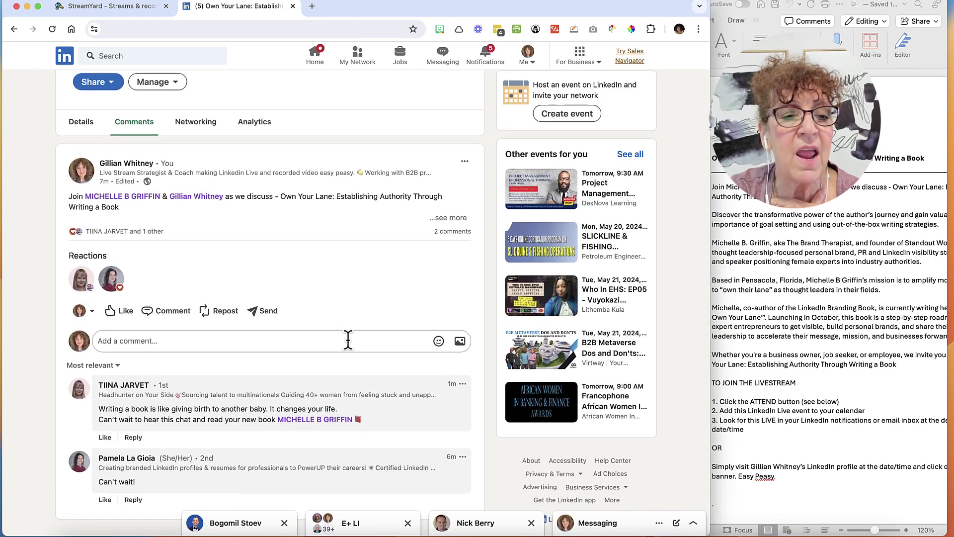
{"action": "scroll", "coordinate": [345, 335], "scroll_direction": "up", "scroll_amount": 7}
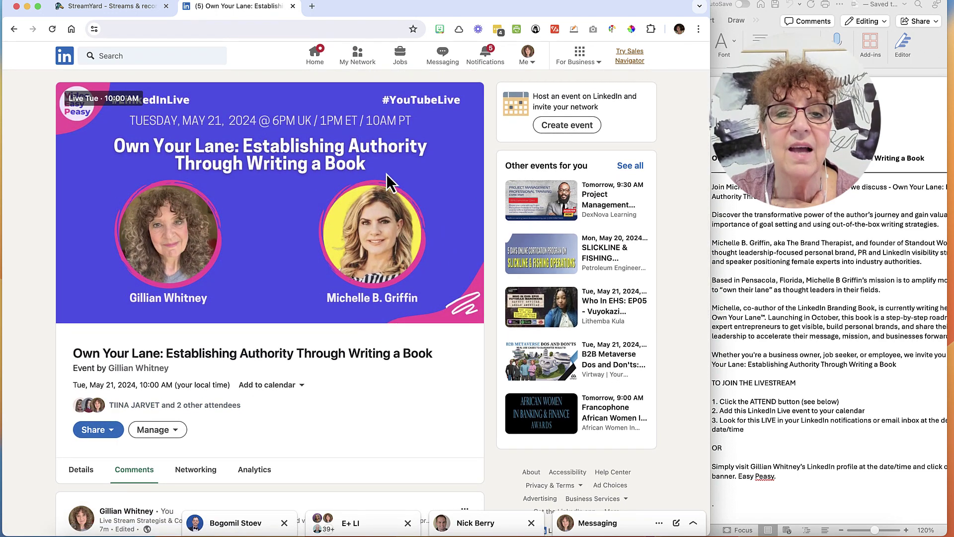
{"action": "scroll", "coordinate": [347, 198], "scroll_direction": "down", "scroll_amount": 3}
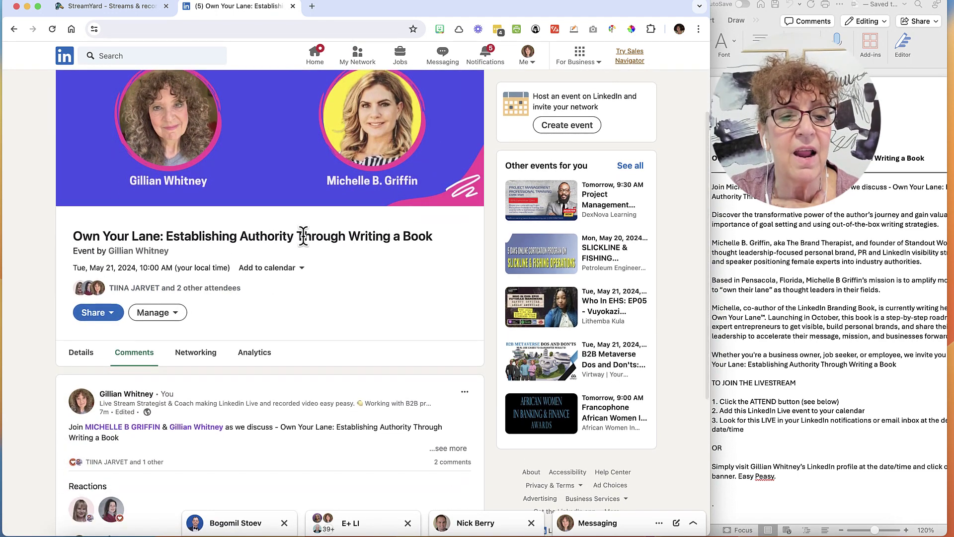
- Copy the event's link and open the message conversation with the guest speaker
{"action": "left_click", "coordinate": [112, 314]}
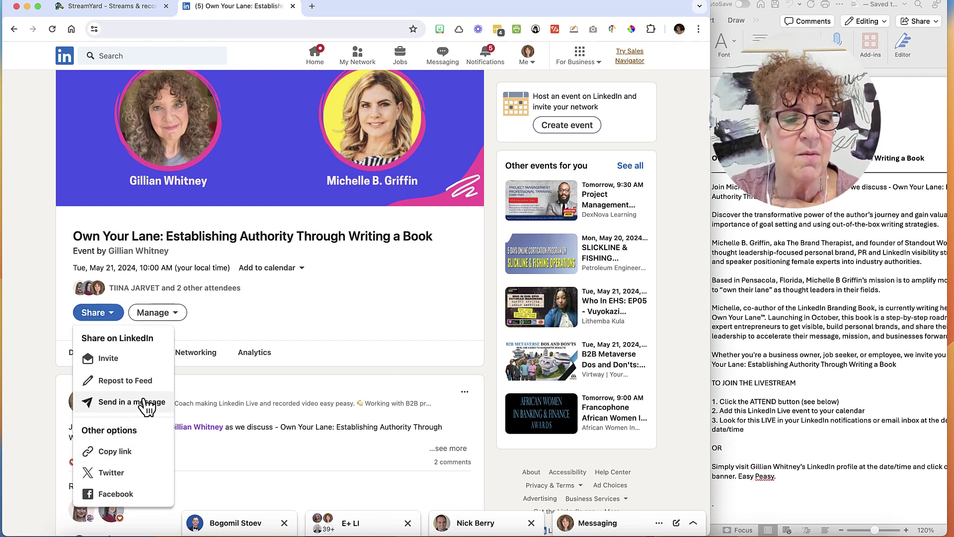
{"action": "left_click", "coordinate": [127, 452]}
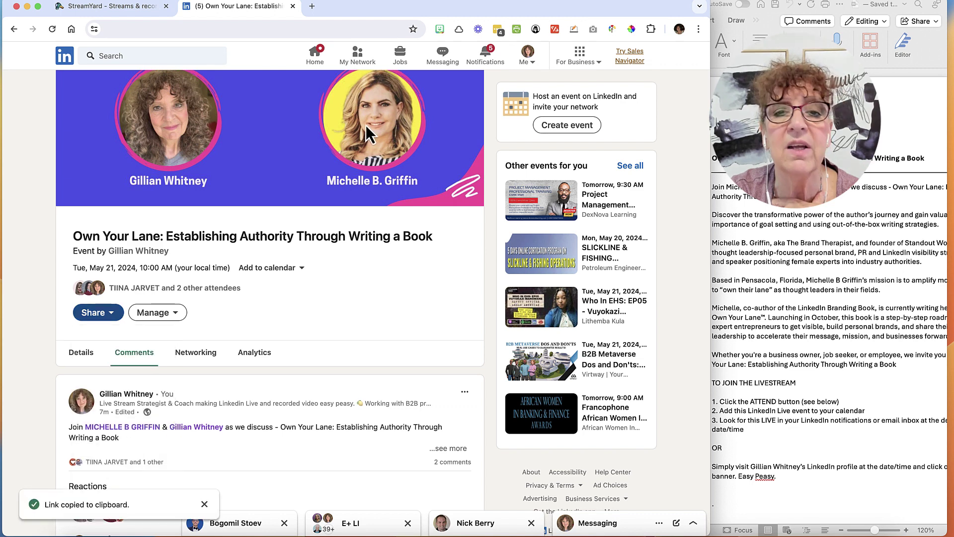
{"action": "left_click", "coordinate": [444, 58]}
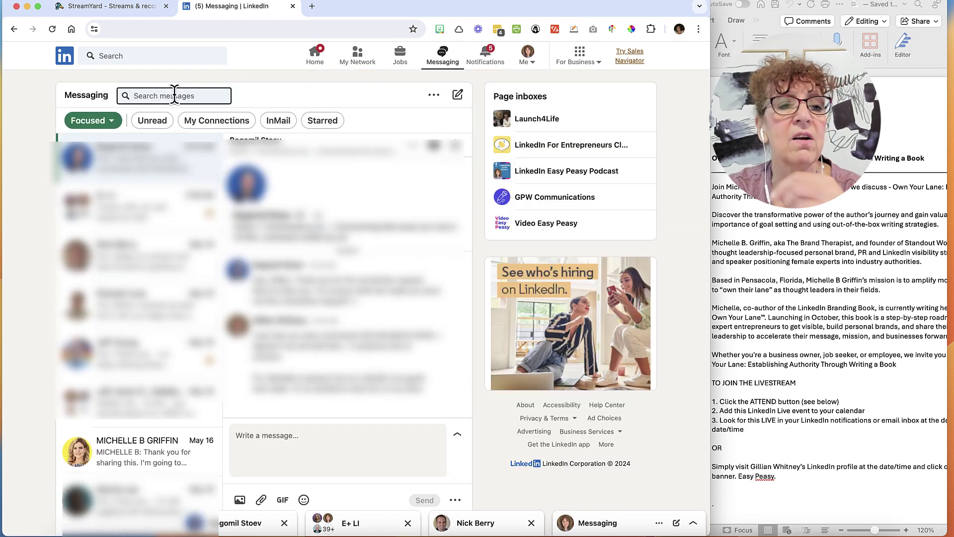
{"action": "left_click", "coordinate": [174, 96]}
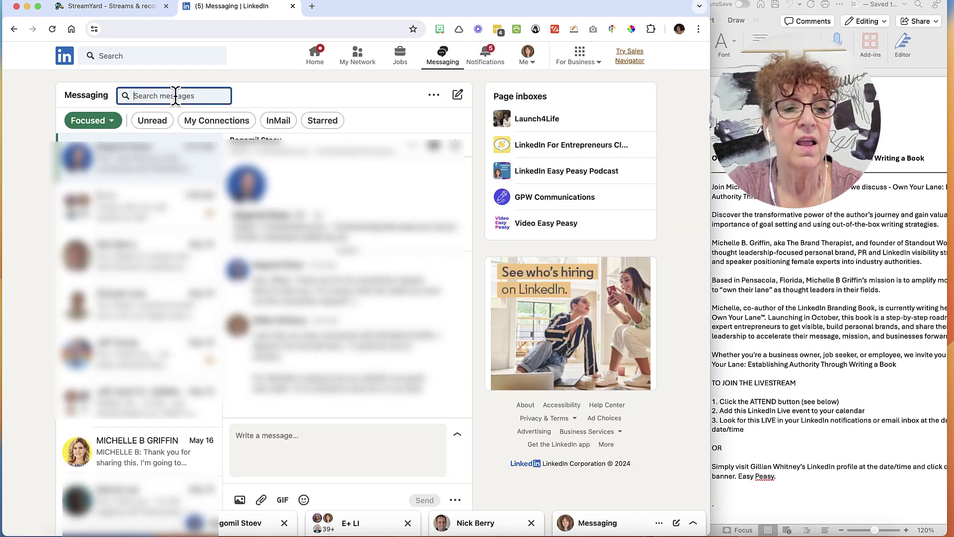
{"action": "left_click", "coordinate": [149, 458]}
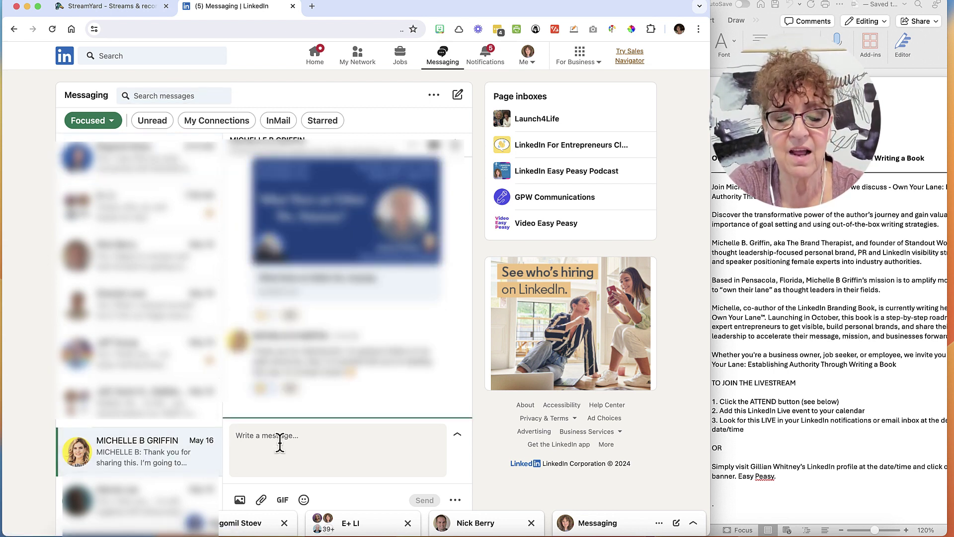
- Write the guest "I have scheduled our Live for Tuesday. When you have a moment, please accept the Speaker Invite.", signing off with "Thx." and the host's name
{"action": "type", "text": "Michelle"}
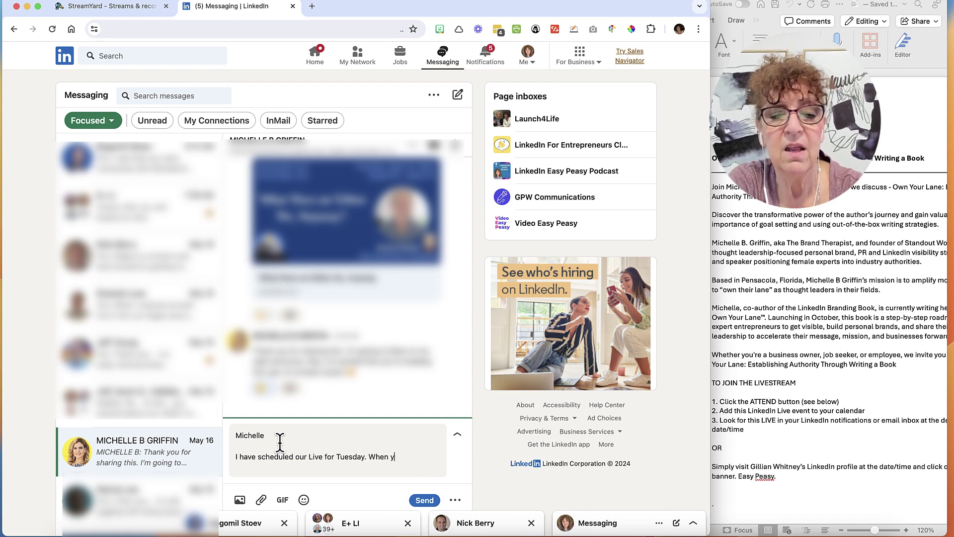
{"action": "type", "text": "ome"}
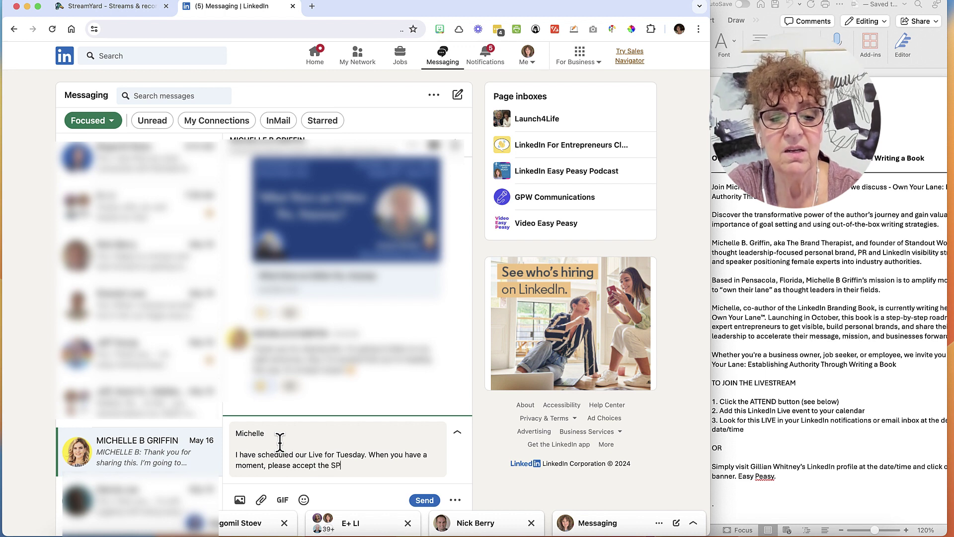
{"action": "type", "text": "nt, please accept the Speaker Invite."}
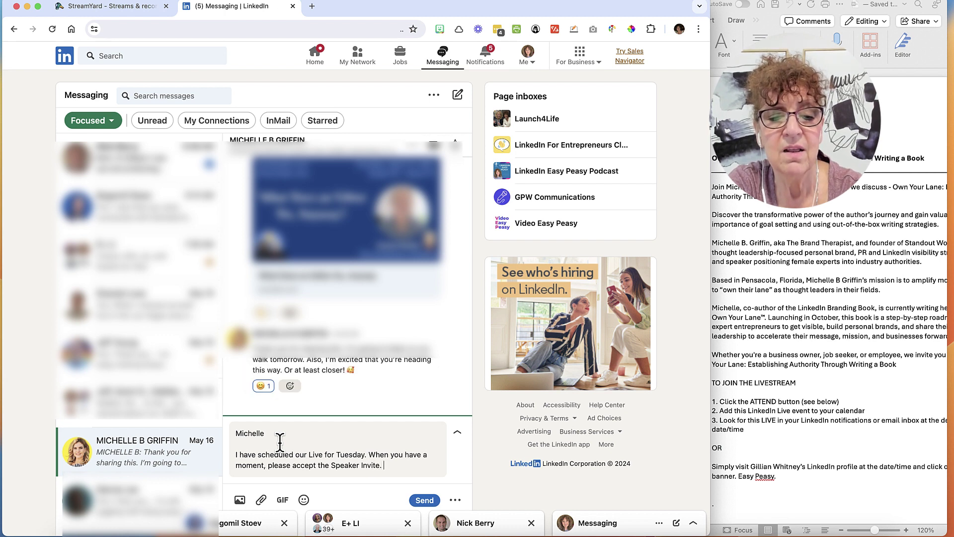
{"action": "key", "text": "Return"}
{"action": "key", "text": "Return"}
{"action": "type", "text": "T"}
{"action": "key", "text": "Return"}
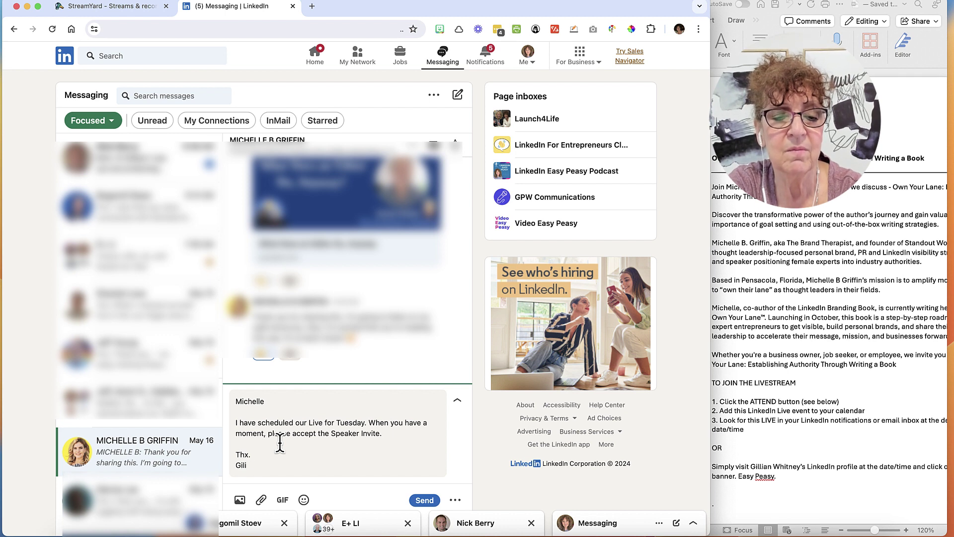
{"action": "key", "text": "Return"}
{"action": "key", "text": "Return"}
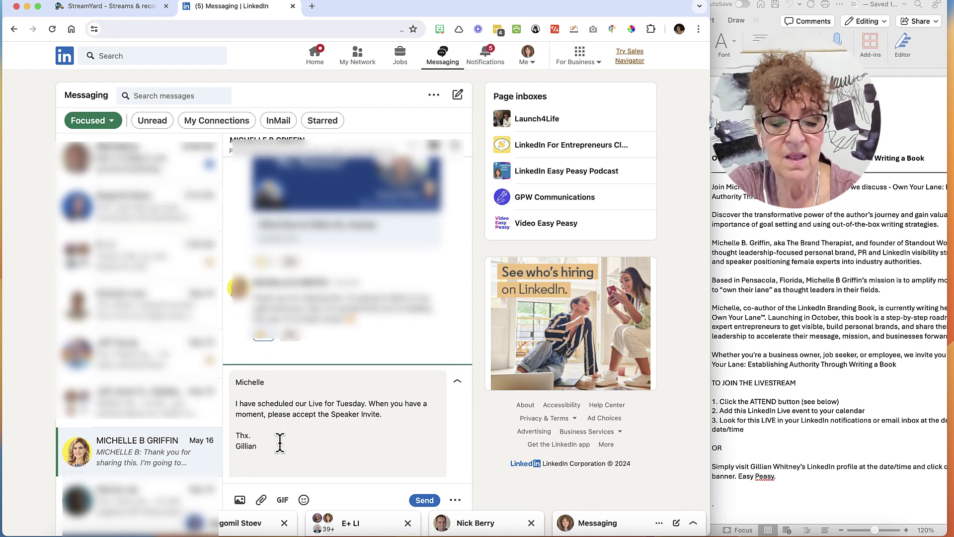
{"action": "key", "text": "super+v"}
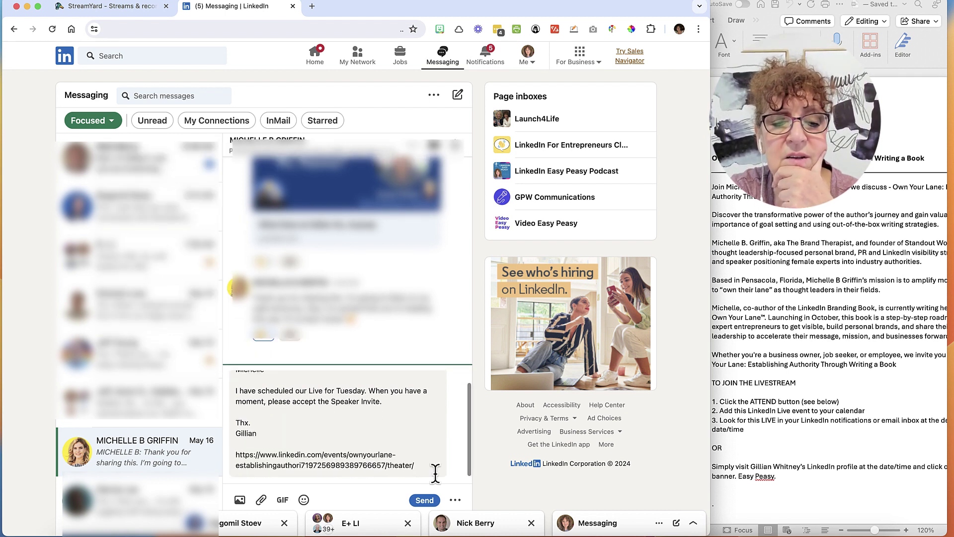
{"action": "left_click_drag", "start_coordinate": [416, 465], "coordinate": [236, 456]}
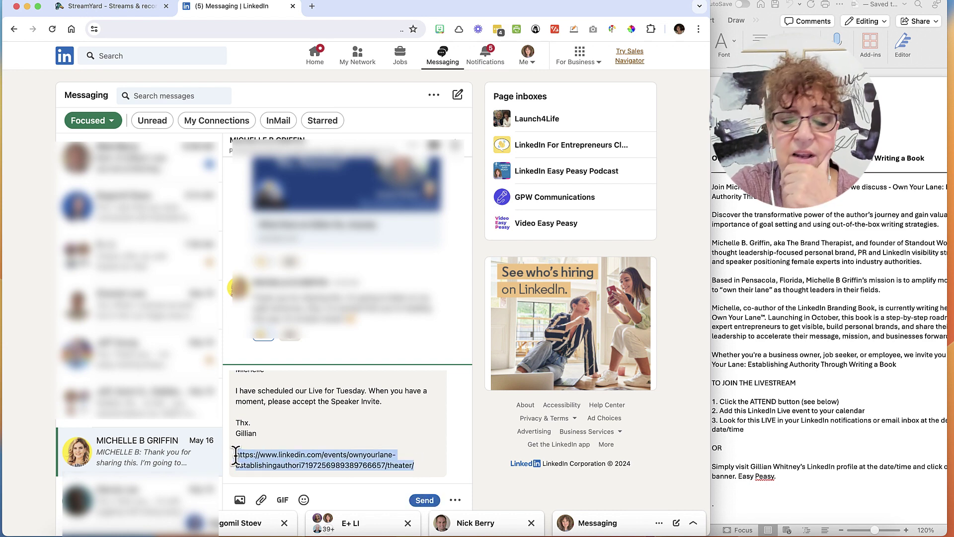
{"action": "key", "text": "BackSpace"}
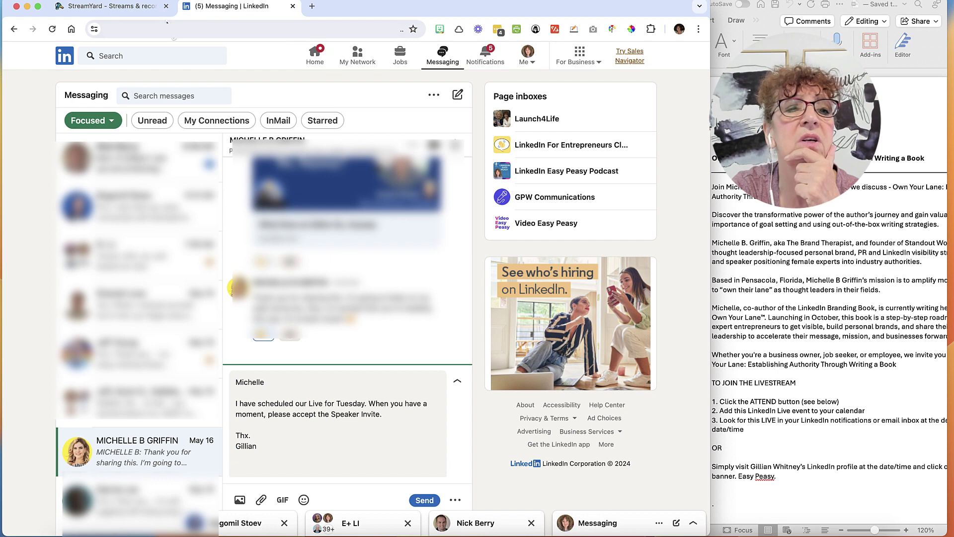
- In a duplicate of the messaging browser tab, open the host's own profile and show all of its posts
{"action": "right_click", "coordinate": [261, 8]}
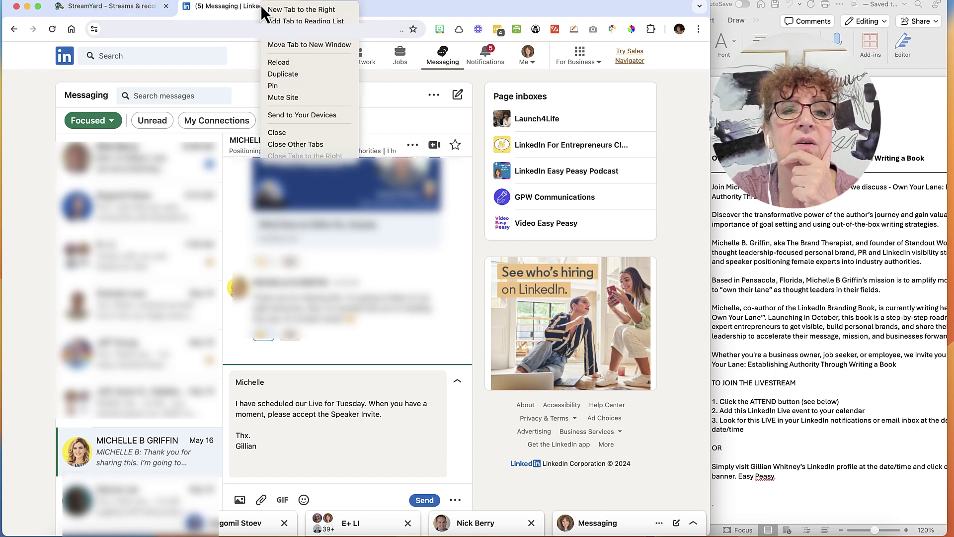
{"action": "left_click", "coordinate": [303, 75]}
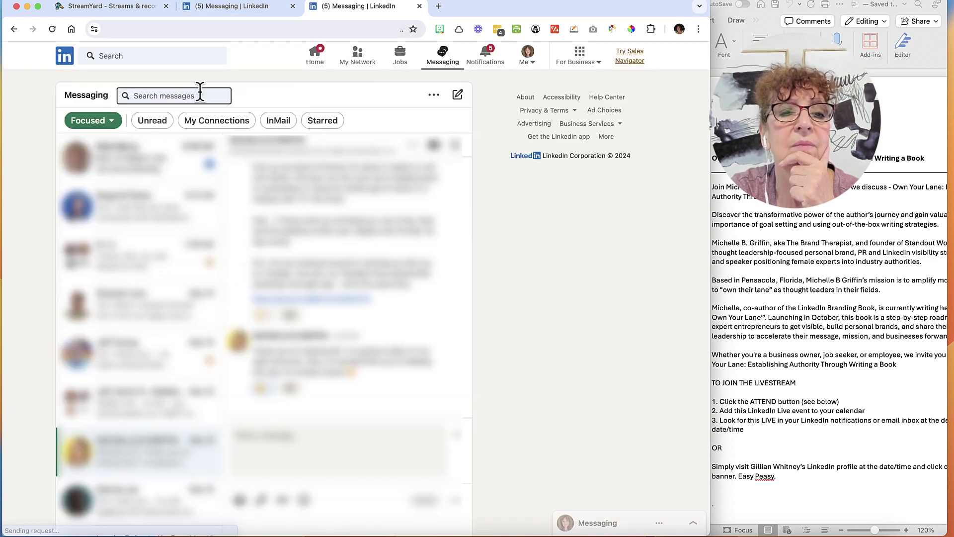
{"action": "left_click", "coordinate": [320, 64]}
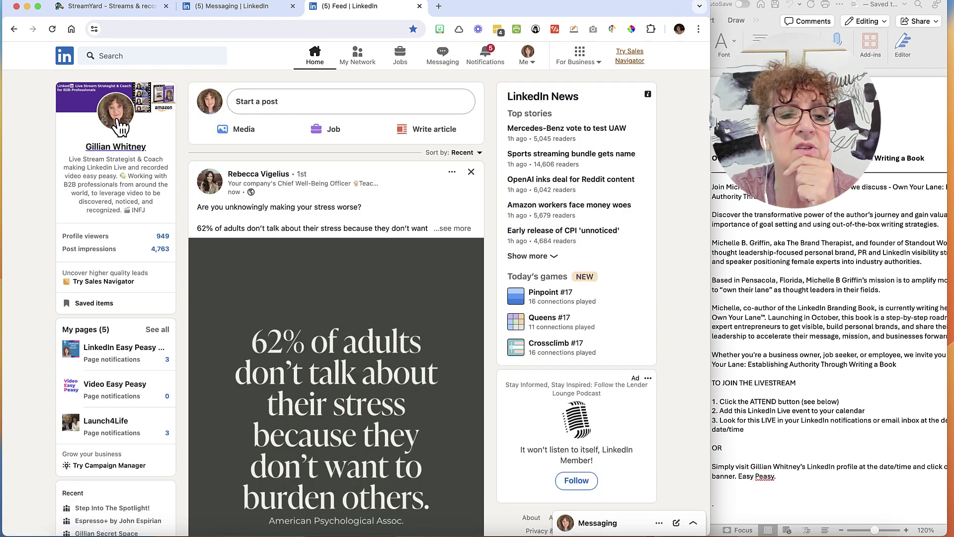
{"action": "left_click", "coordinate": [122, 125]}
{"action": "scroll", "coordinate": [154, 204], "scroll_direction": "down", "scroll_amount": 10}
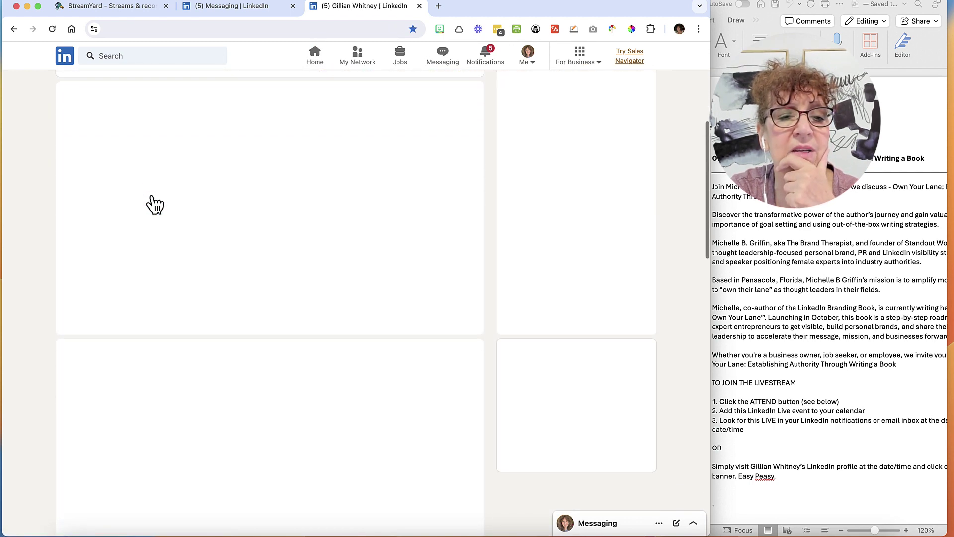
{"action": "scroll", "coordinate": [219, 247], "scroll_direction": "down", "scroll_amount": 15}
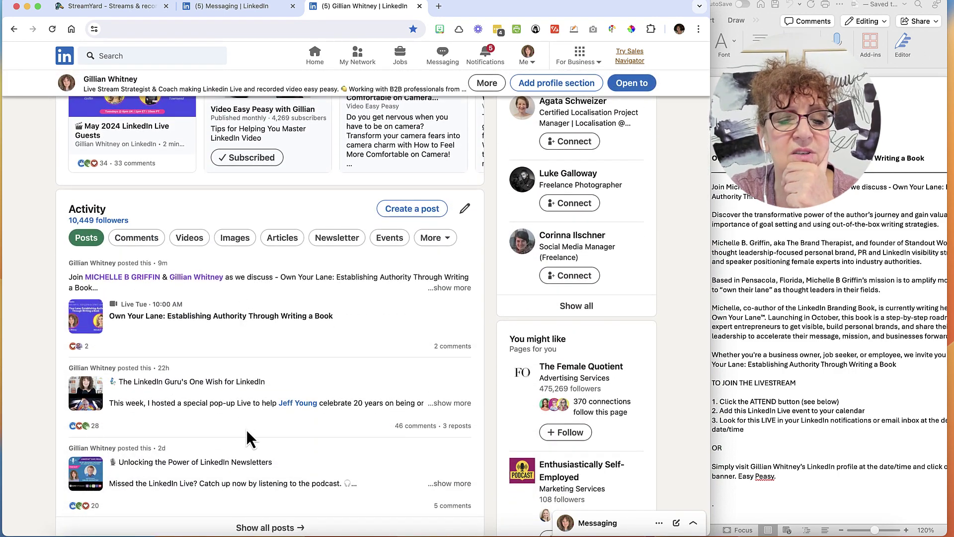
{"action": "scroll", "coordinate": [248, 431], "scroll_direction": "down", "scroll_amount": 3}
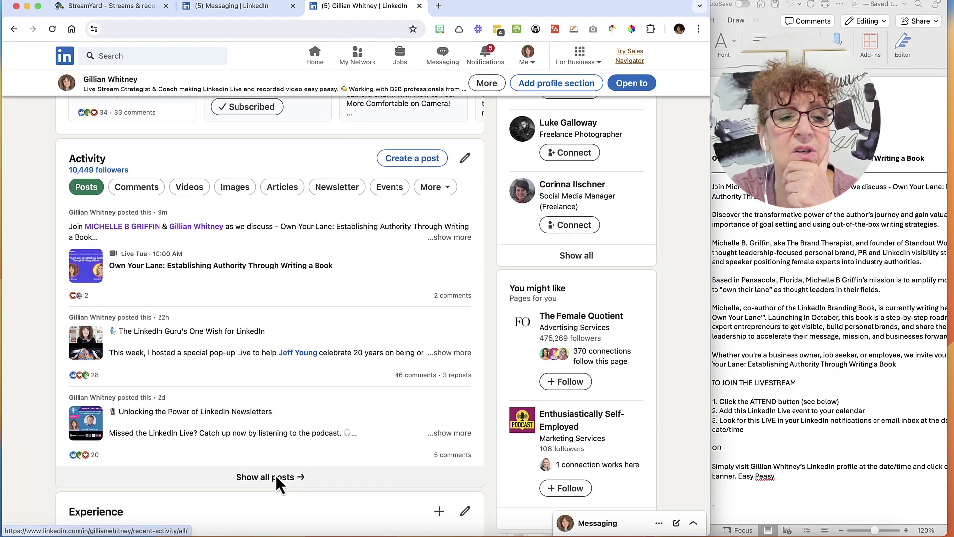
{"action": "left_click", "coordinate": [275, 476]}
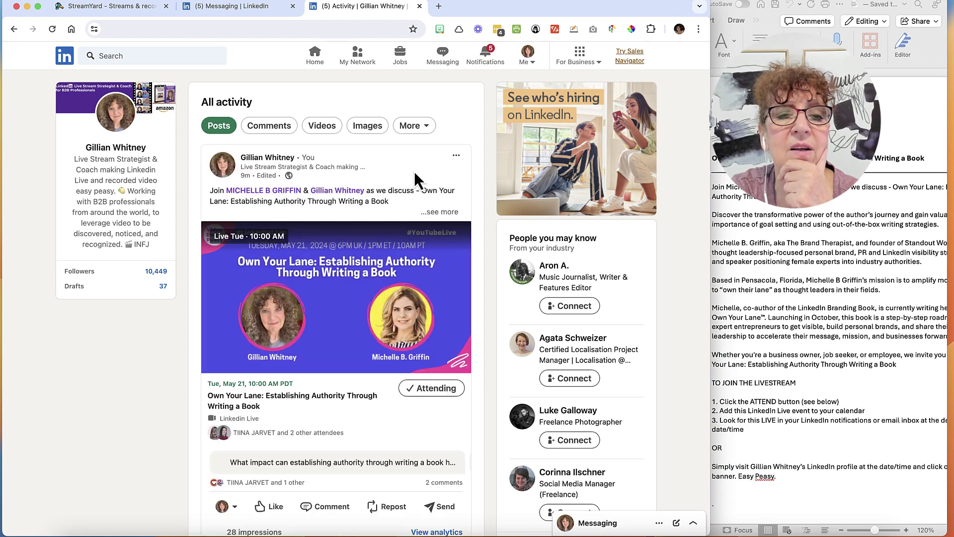
- Copy the link to the live event post and add it below the signature in the guest's message draft
{"action": "left_click", "coordinate": [456, 157]}
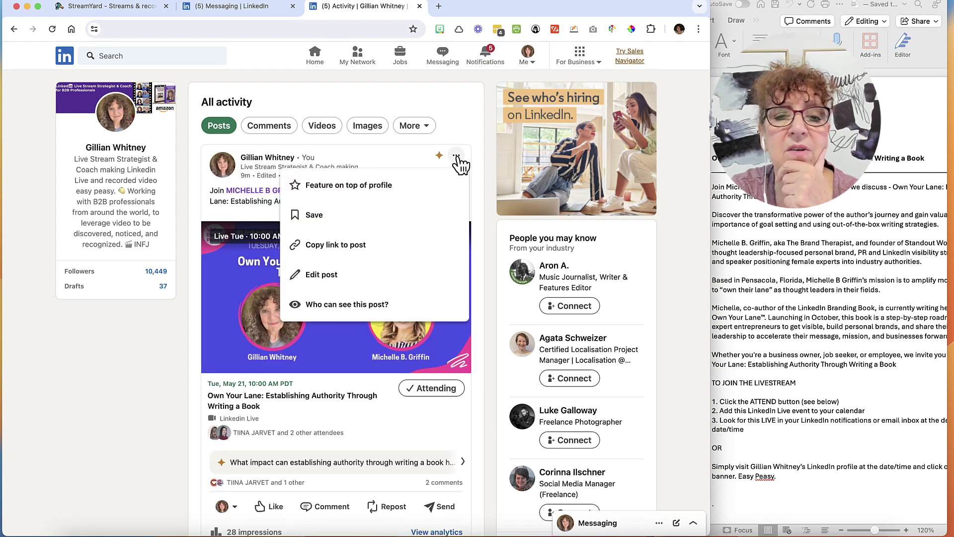
{"action": "left_click", "coordinate": [365, 245]}
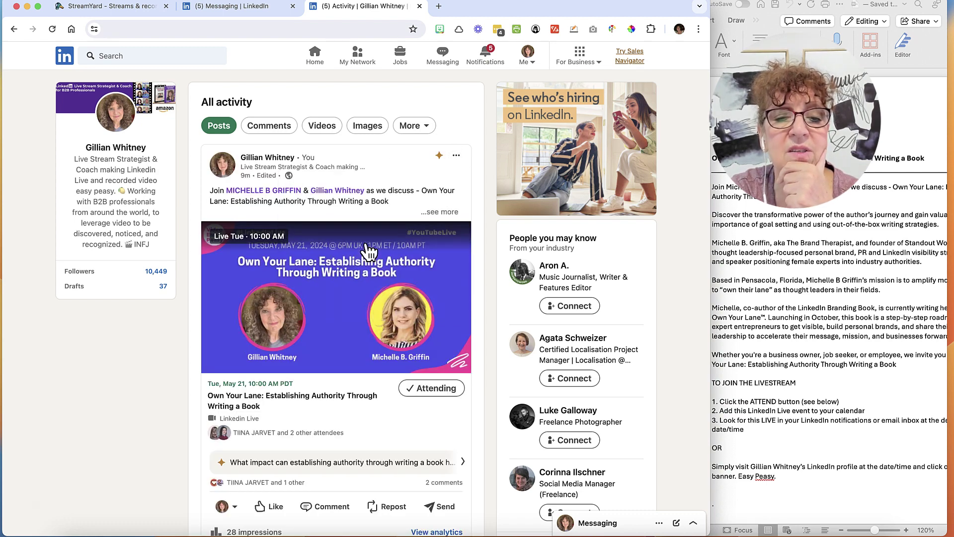
{"action": "left_click", "coordinate": [234, 7]}
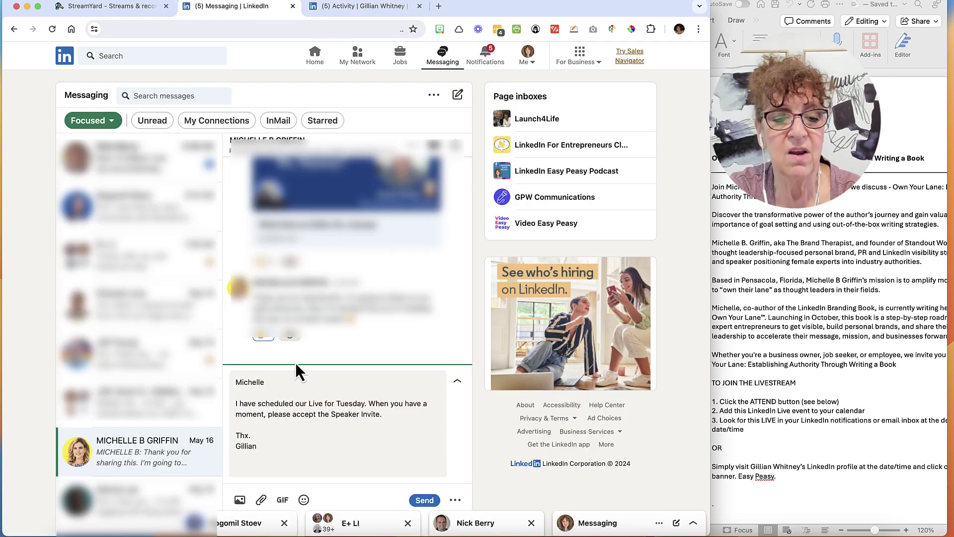
{"action": "key", "text": "super+v"}
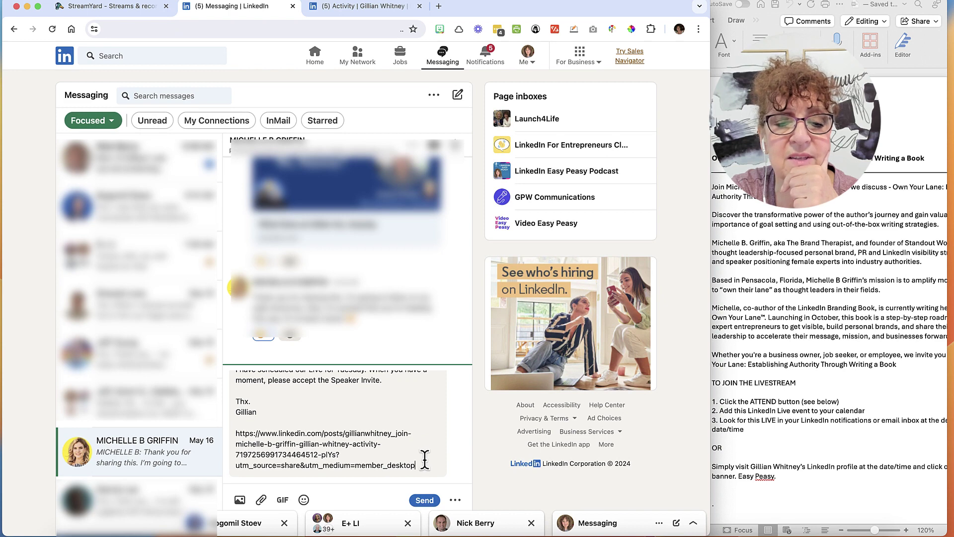
- Remove the "?utm_source=share&utm_medium=member_desktop" tracking part from the pasted post link and send the message to the guest
{"action": "left_click_drag", "start_coordinate": [426, 467], "coordinate": [418, 452]}
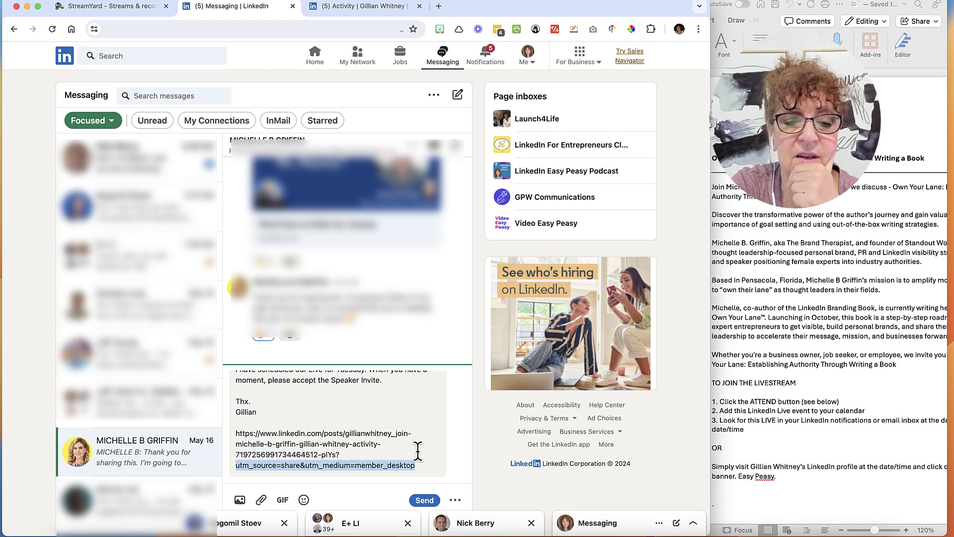
{"action": "key", "text": "BackSpace"}
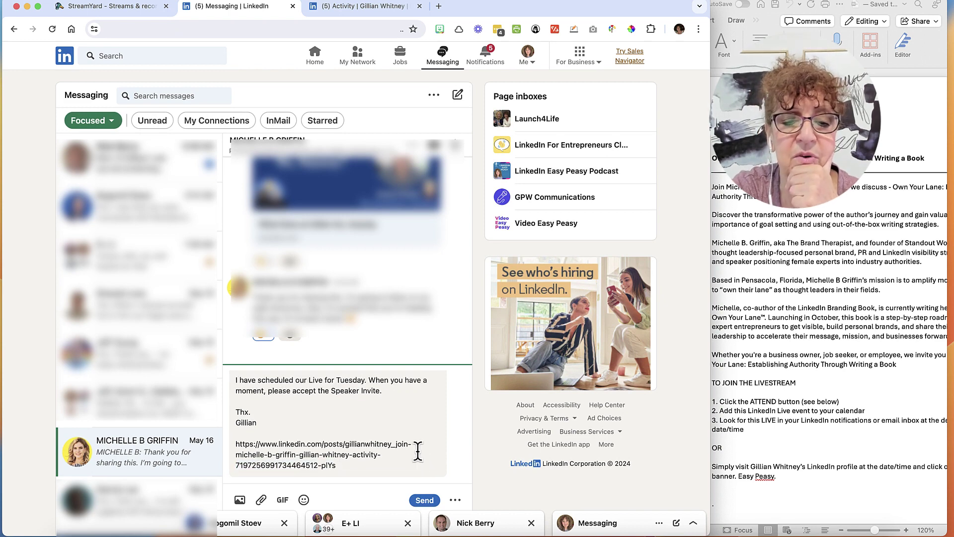
{"action": "left_click", "coordinate": [432, 501]}
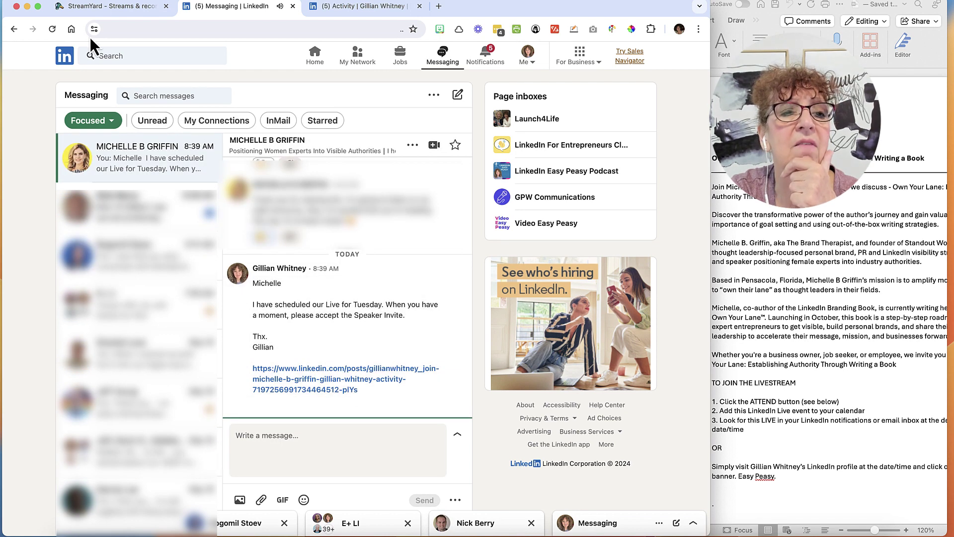
- Reload the conversation and check the sent message with its link and event post preview
{"action": "left_click", "coordinate": [52, 29]}
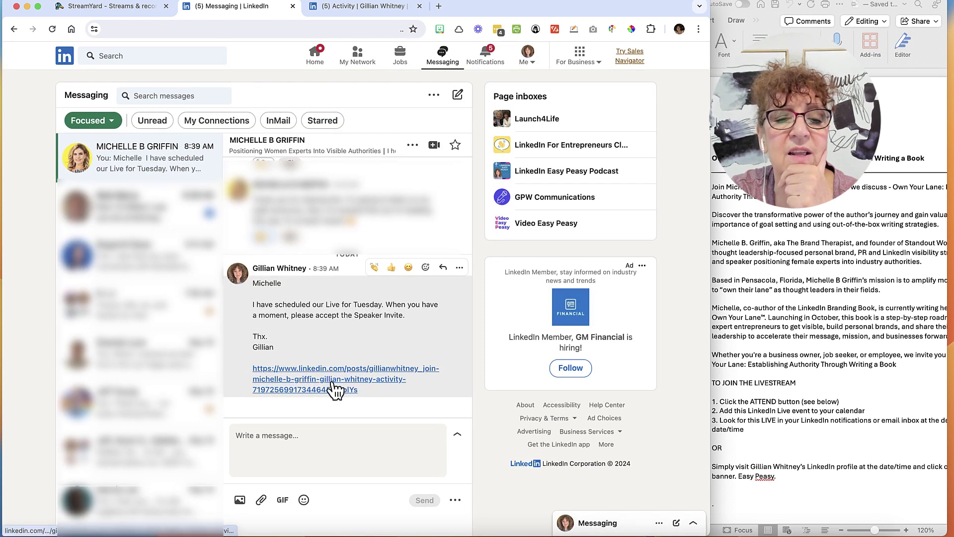
{"action": "scroll", "coordinate": [360, 317], "scroll_direction": "up", "scroll_amount": 3}
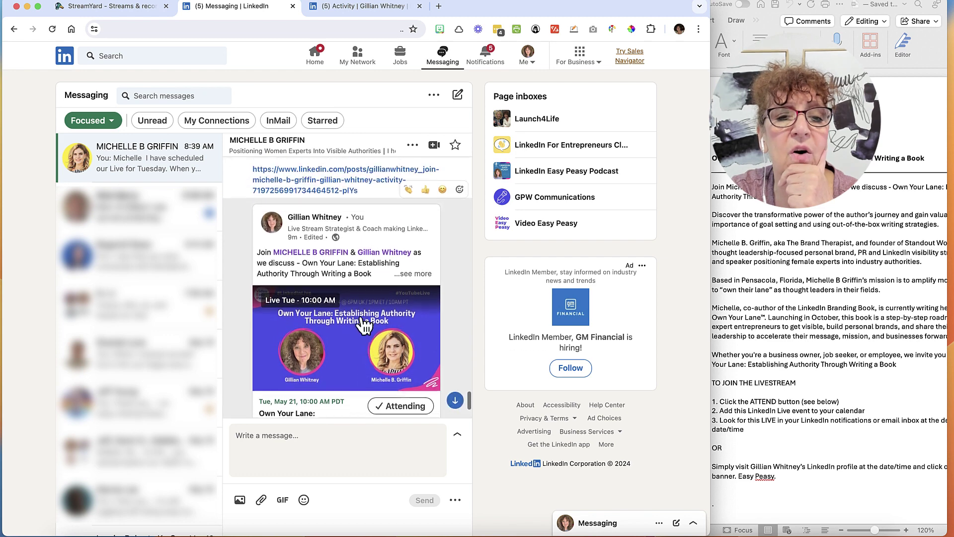
{"action": "scroll", "coordinate": [355, 320], "scroll_direction": "up", "scroll_amount": 2}
{"action": "scroll", "coordinate": [329, 357], "scroll_direction": "down", "scroll_amount": 3}
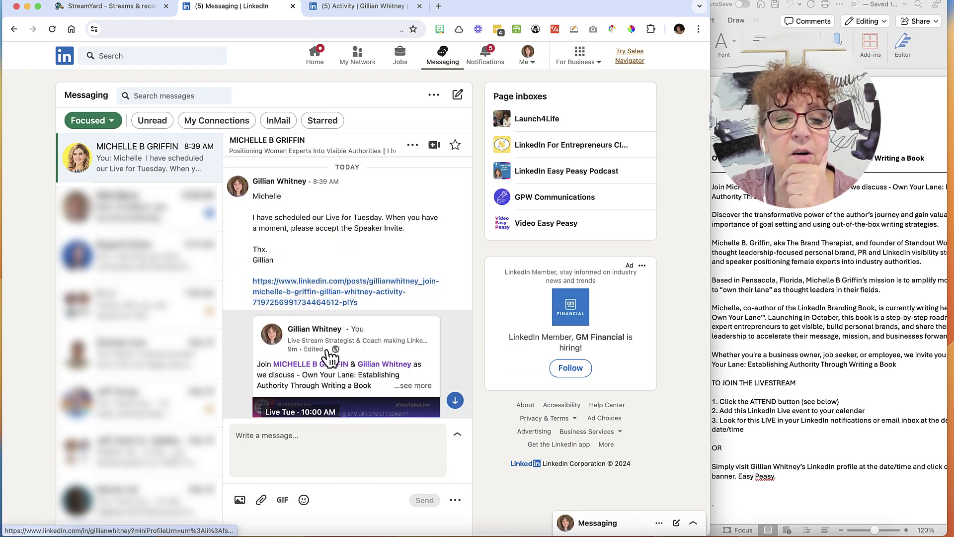
{"action": "scroll", "coordinate": [348, 348], "scroll_direction": "down", "scroll_amount": 5}
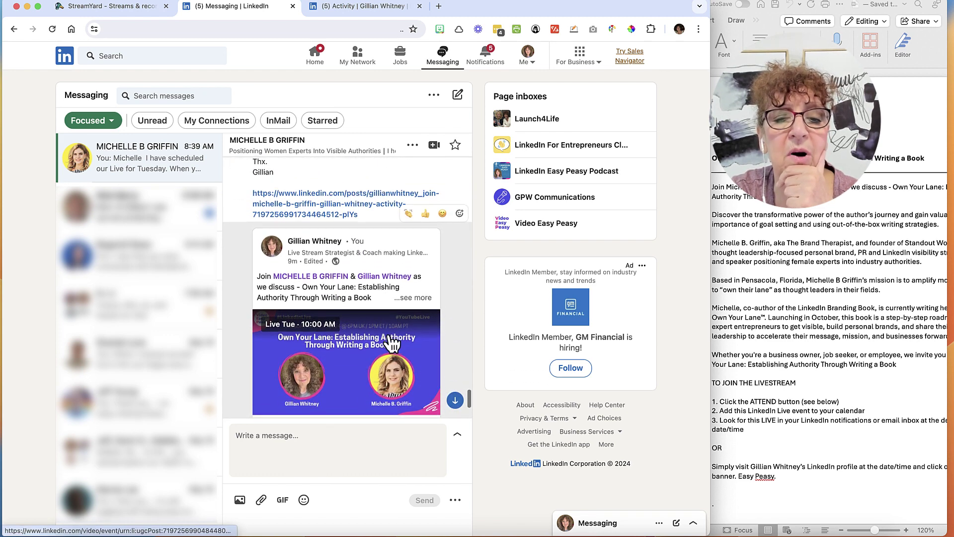
{"action": "scroll", "coordinate": [392, 343], "scroll_direction": "down", "scroll_amount": 1}
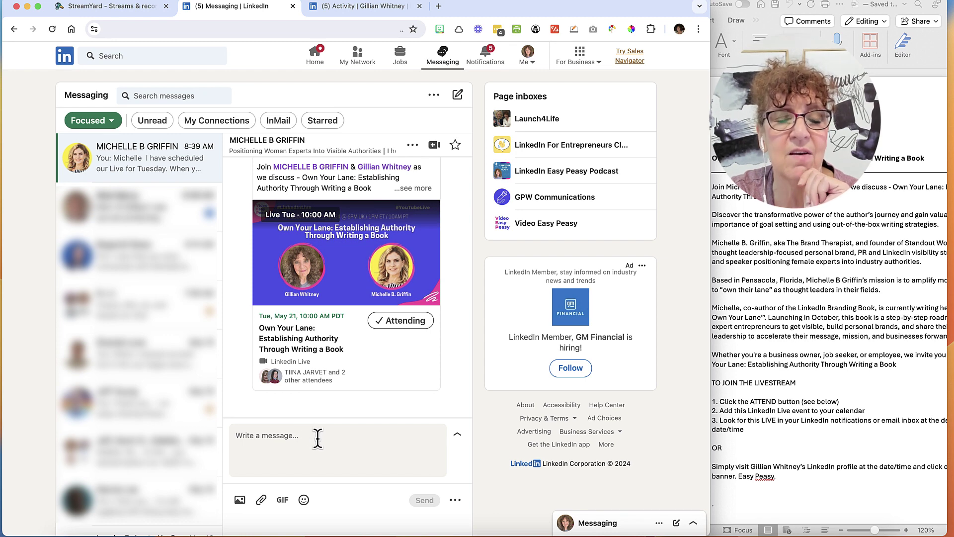
- Switch to StreamYard and copy the studio guest invite link for the scheduled "Own Your Lane" broadcast
{"action": "left_click", "coordinate": [135, 8]}
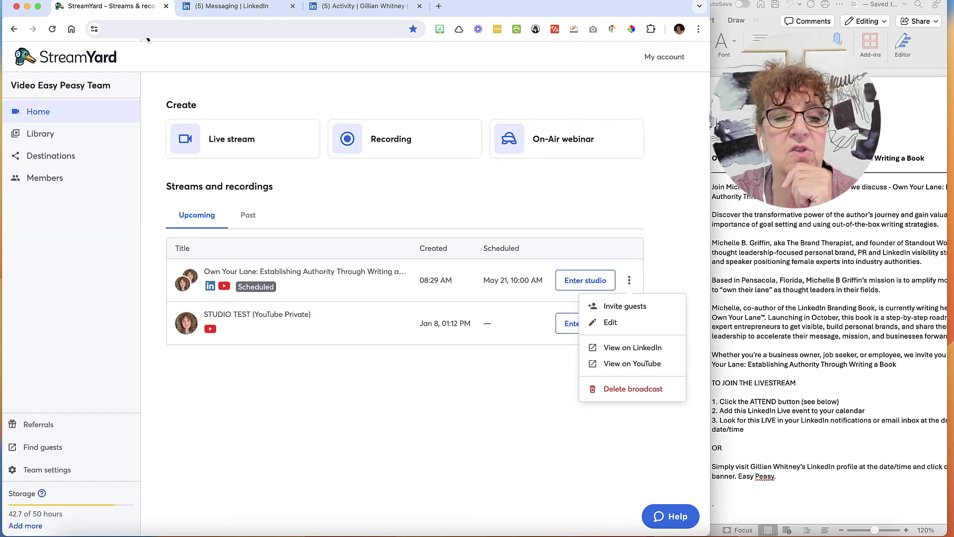
{"action": "left_click", "coordinate": [655, 307]}
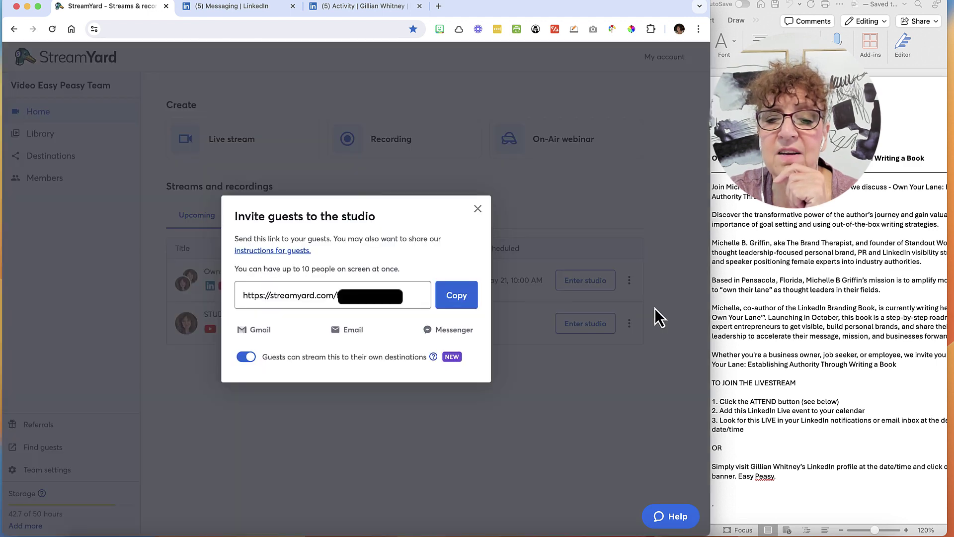
{"action": "left_click", "coordinate": [471, 301]}
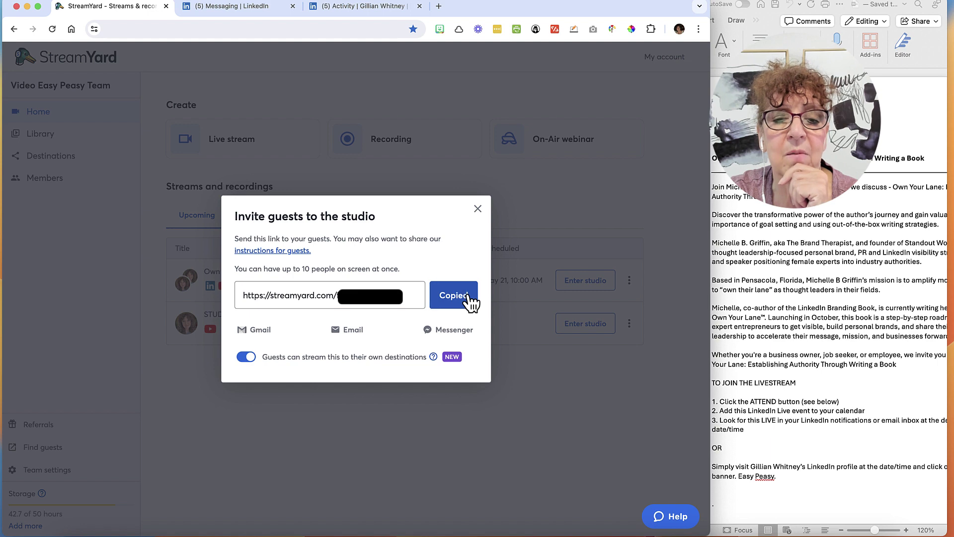
- Back in the LinkedIn conversation, send the guest "Here is the StreamYard guest link for you to use on Tuesday." followed by the copied studio link
{"action": "left_click", "coordinate": [246, 9]}
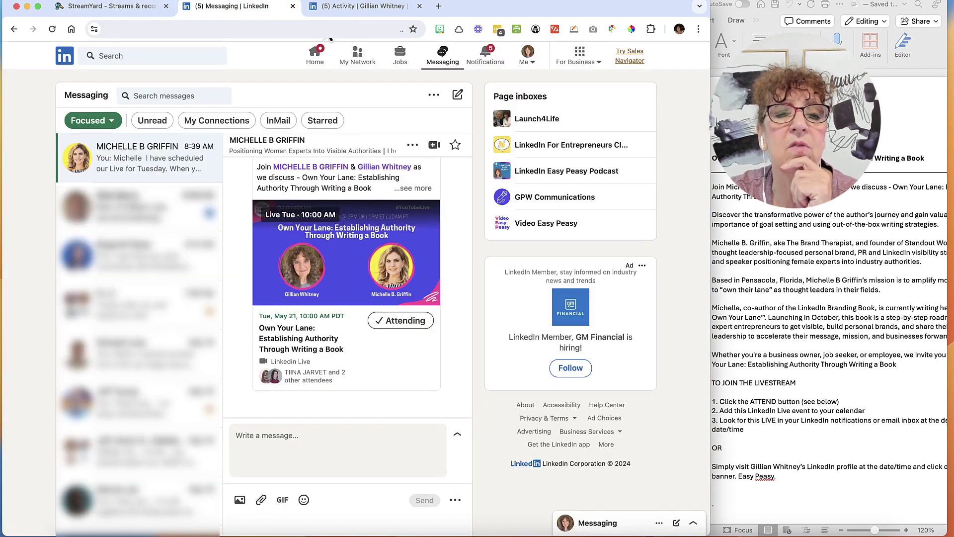
{"action": "left_click", "coordinate": [273, 428]}
{"action": "type", "text": "He"}
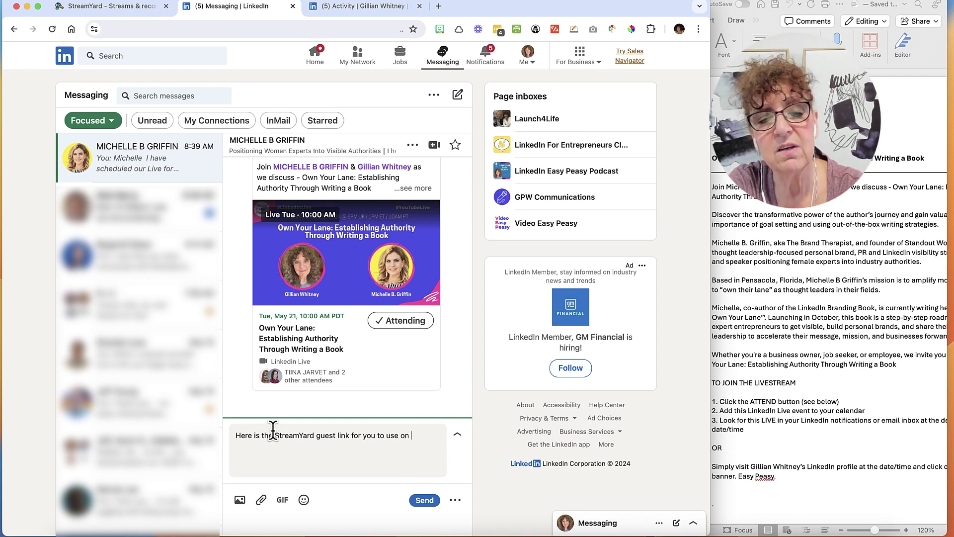
{"action": "type", "text": "."}
{"action": "key", "text": "Return"}
{"action": "key", "text": "Return"}
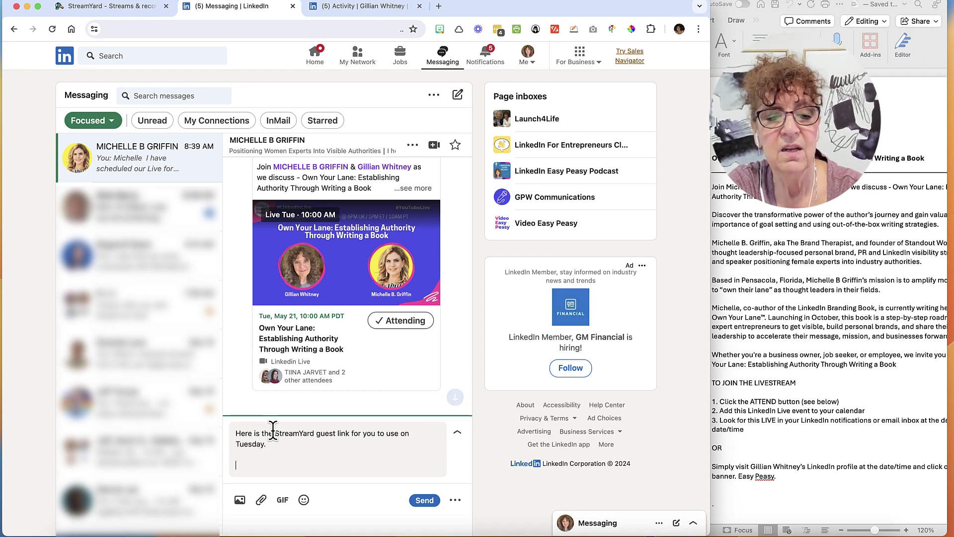
{"action": "key", "text": "super+v"}
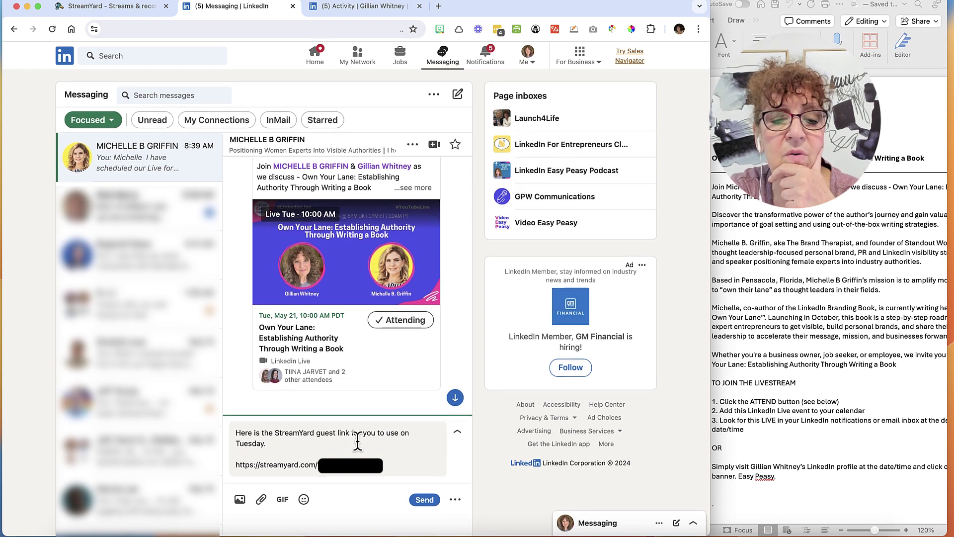
{"action": "left_click", "coordinate": [423, 501]}
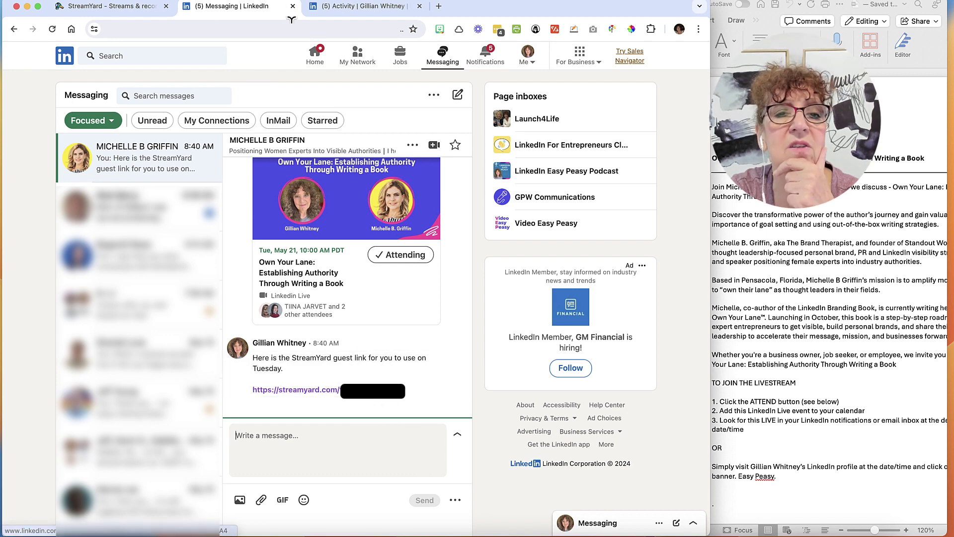
- Return to StreamYard, highlight the studio guest link in the invitation for review, and close the invitation
{"action": "left_click", "coordinate": [117, 10]}
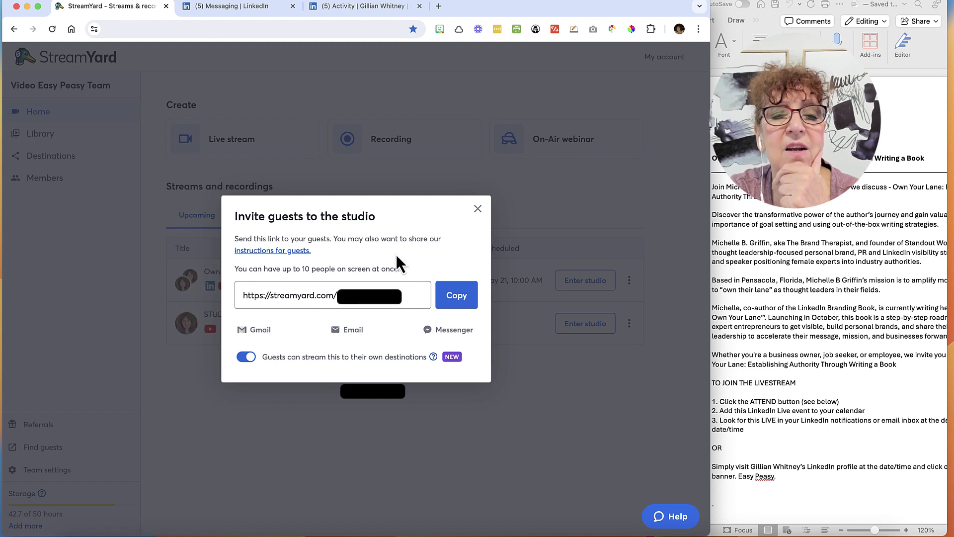
{"action": "left_click", "coordinate": [394, 288]}
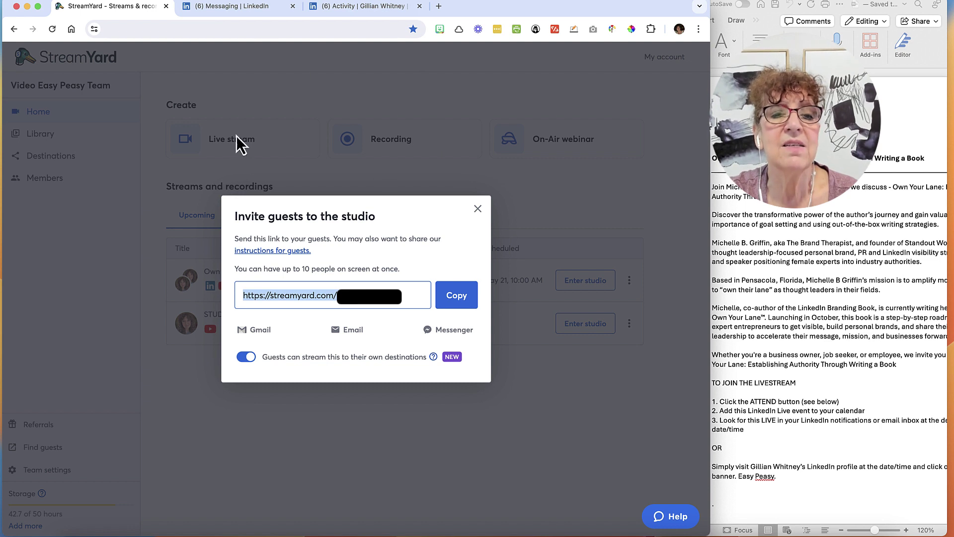
{"action": "left_click", "coordinate": [479, 211]}
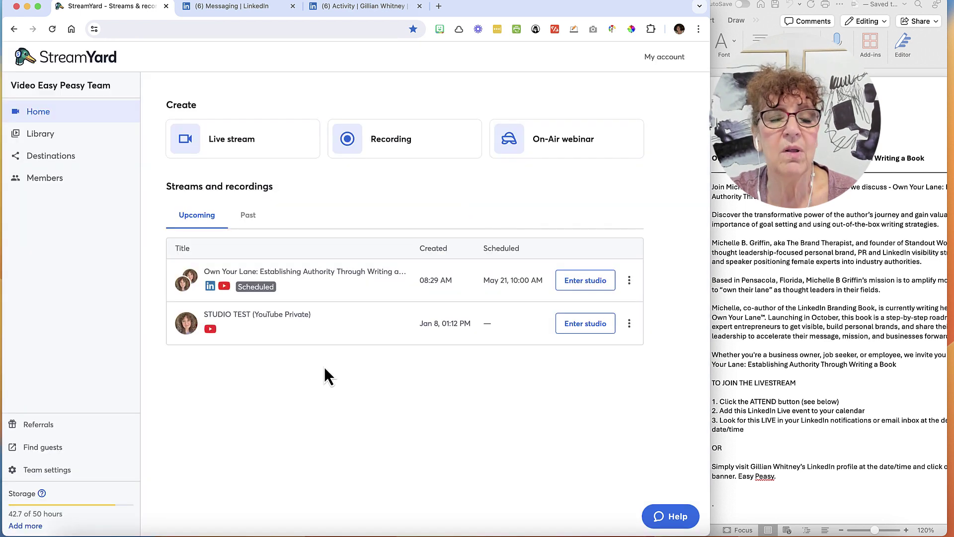